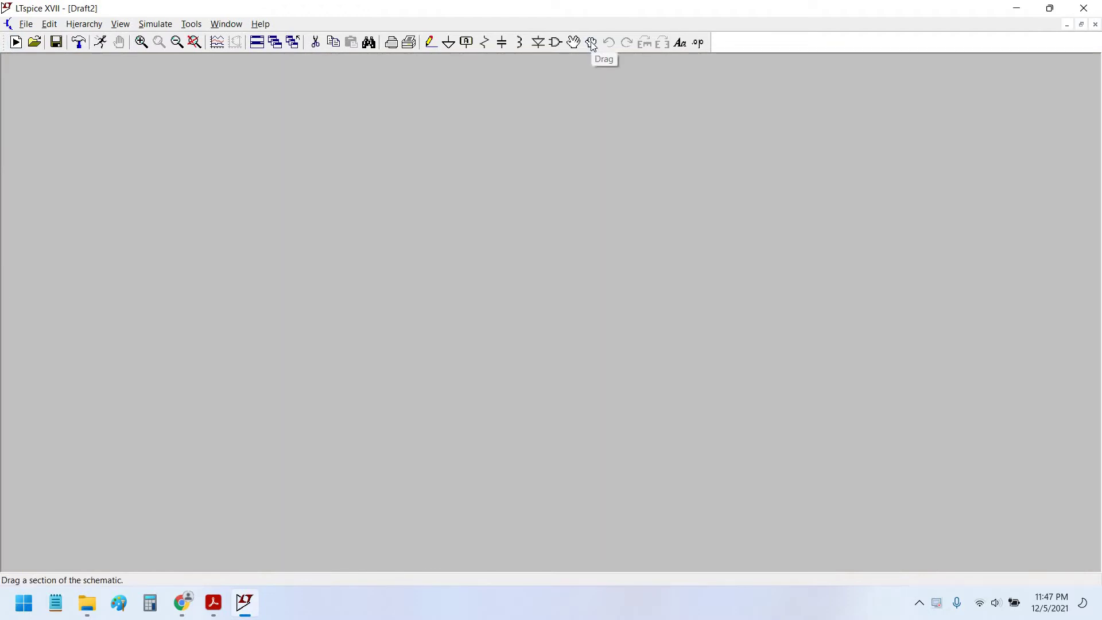
# Step: Place one bipolar NPN transistor (npn) in the middle of the empty schematic
pyautogui.click(556, 44)
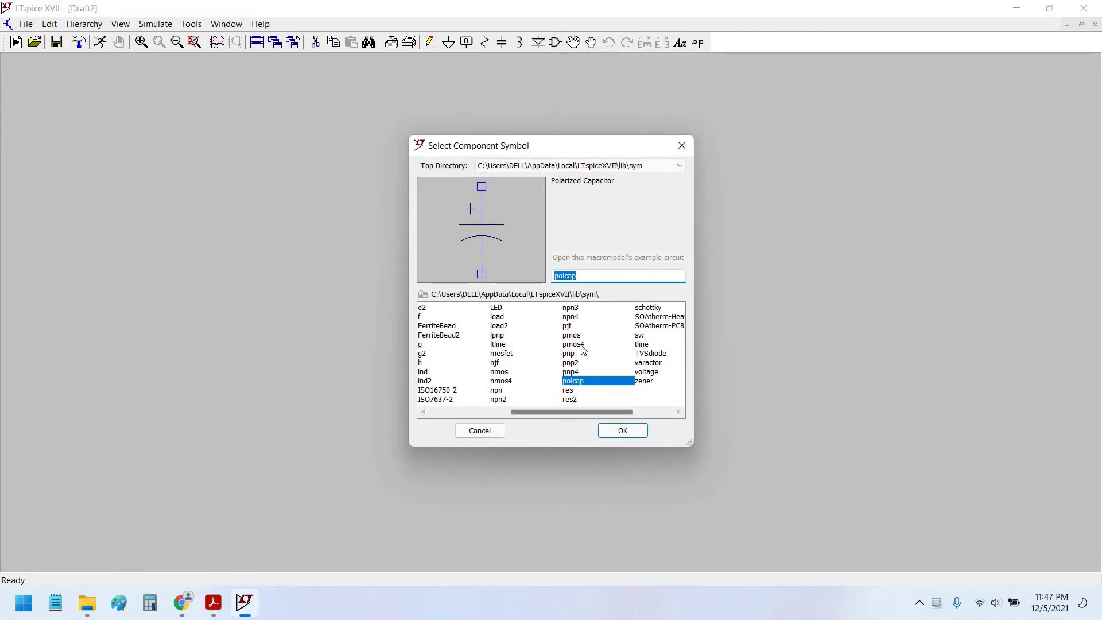
pyautogui.click(597, 400)
pyautogui.click(581, 344)
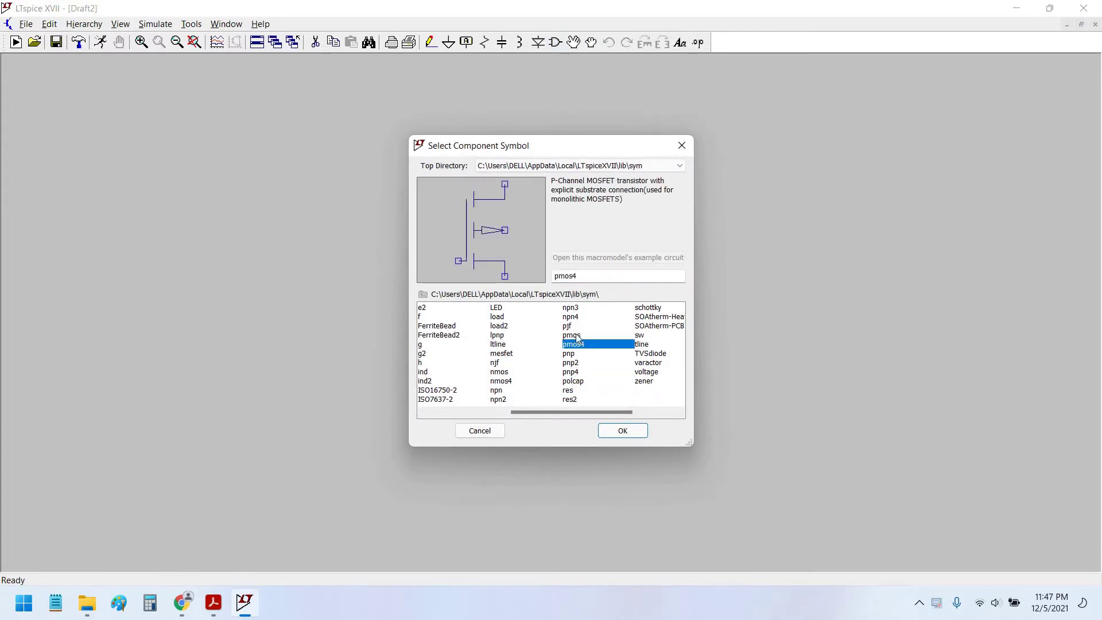
pyautogui.click(505, 391)
pyautogui.click(622, 434)
pyautogui.click(492, 341)
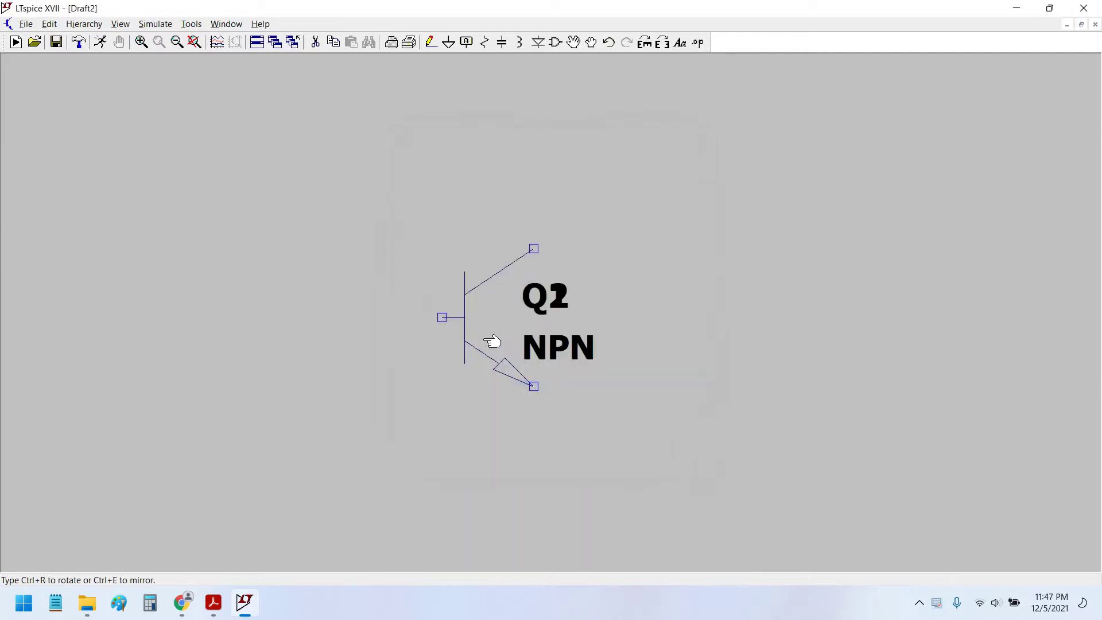
pyautogui.press('Escape')
# Step: Assign the 2N3904 model from the bipolar transistor list to the NPN transistor
pyautogui.rightClick(570, 305)
pyautogui.click(588, 267)
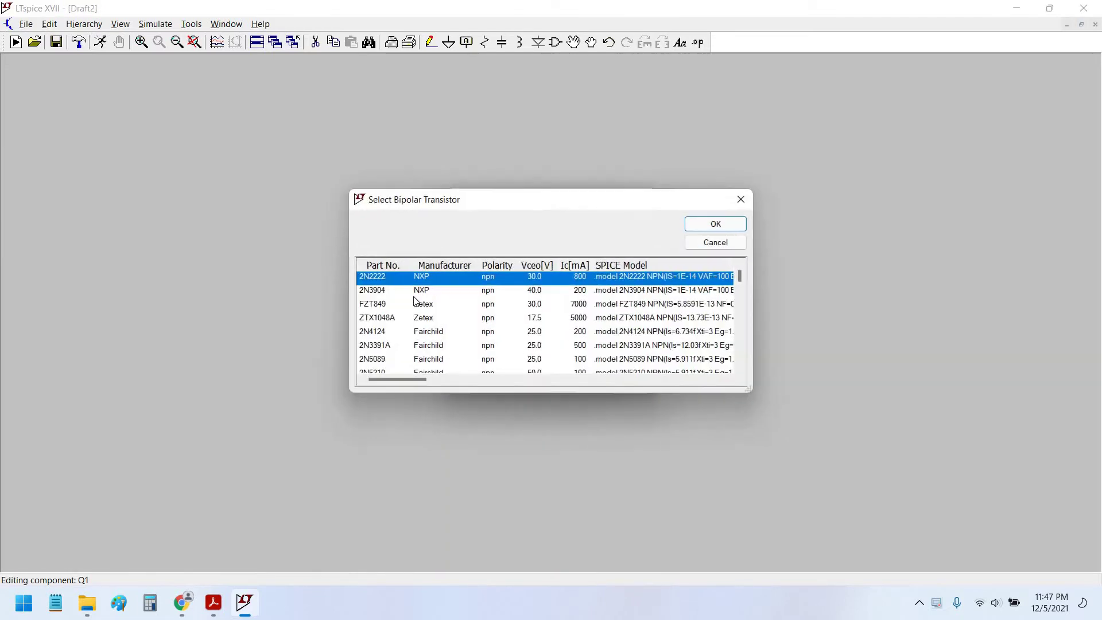
pyautogui.click(365, 289)
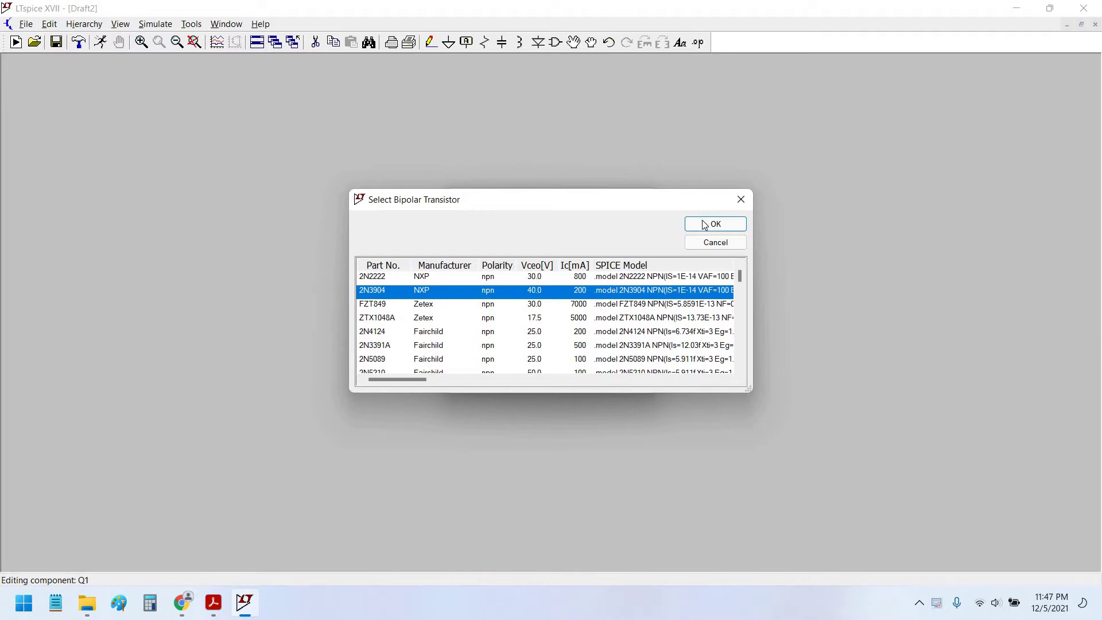
pyautogui.press('Return')
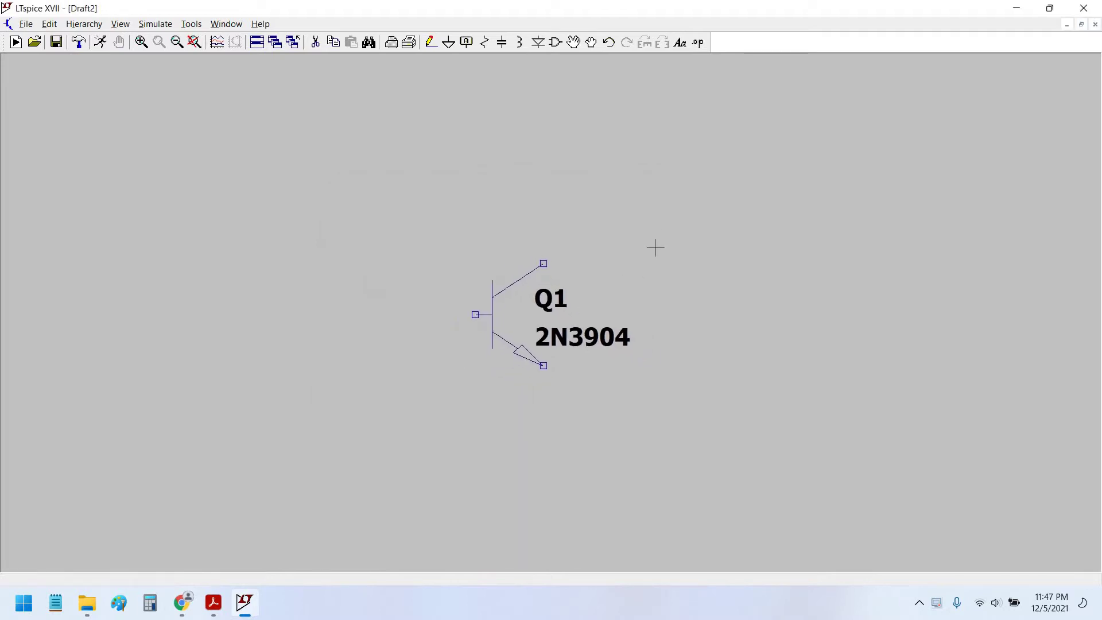
# Step: Place two vertical resistors in line with the transistor, one above the collector and one below the emitter
pyautogui.moveTo(654, 253); pyautogui.dragTo(657, 247)
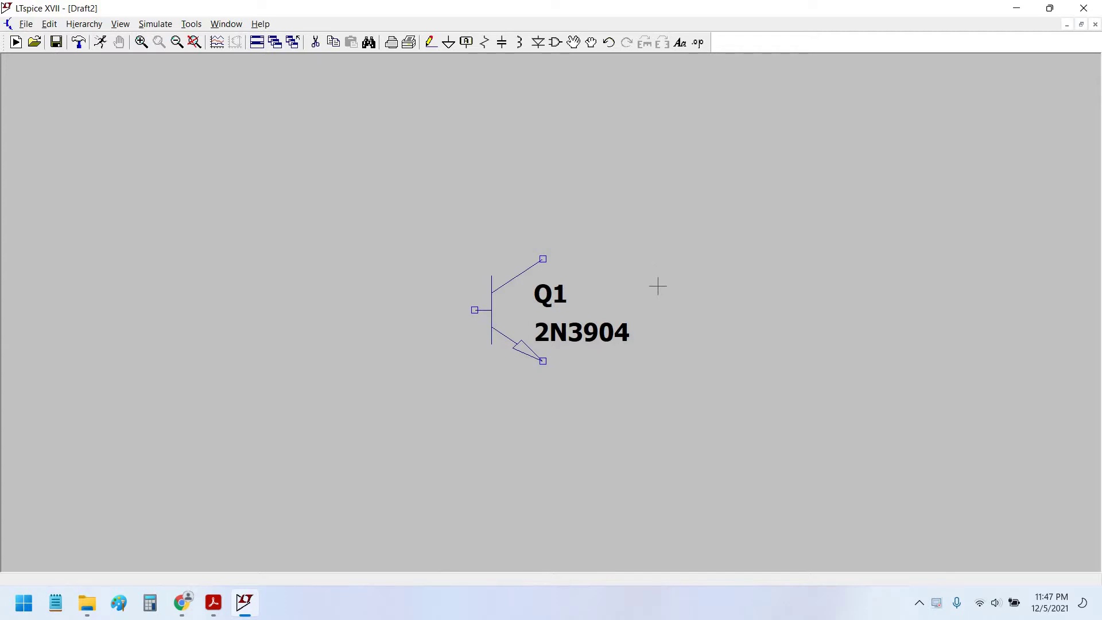
pyautogui.scroll(-1, 666, 278)
pyautogui.moveTo(653, 272); pyautogui.dragTo(666, 272)
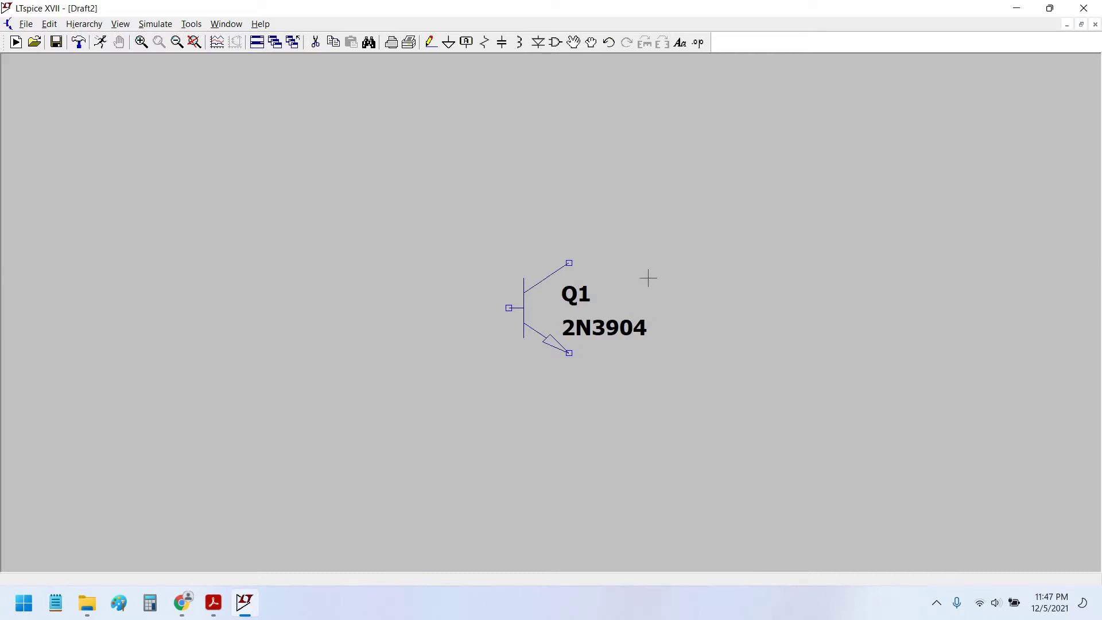
pyautogui.moveTo(648, 278); pyautogui.dragTo(637, 274)
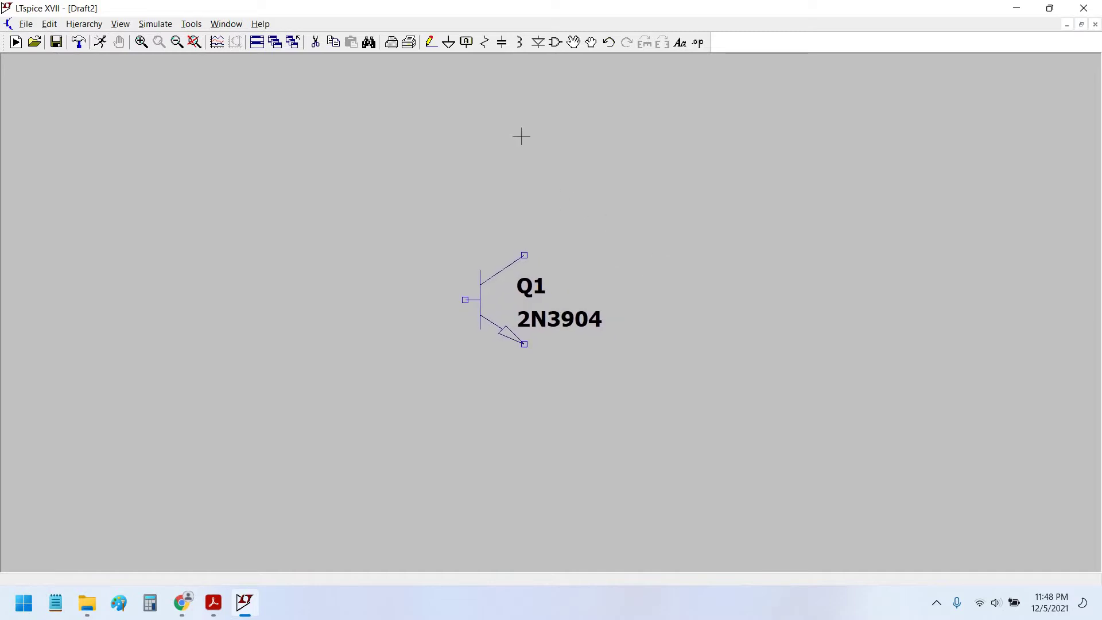
pyautogui.click(484, 41)
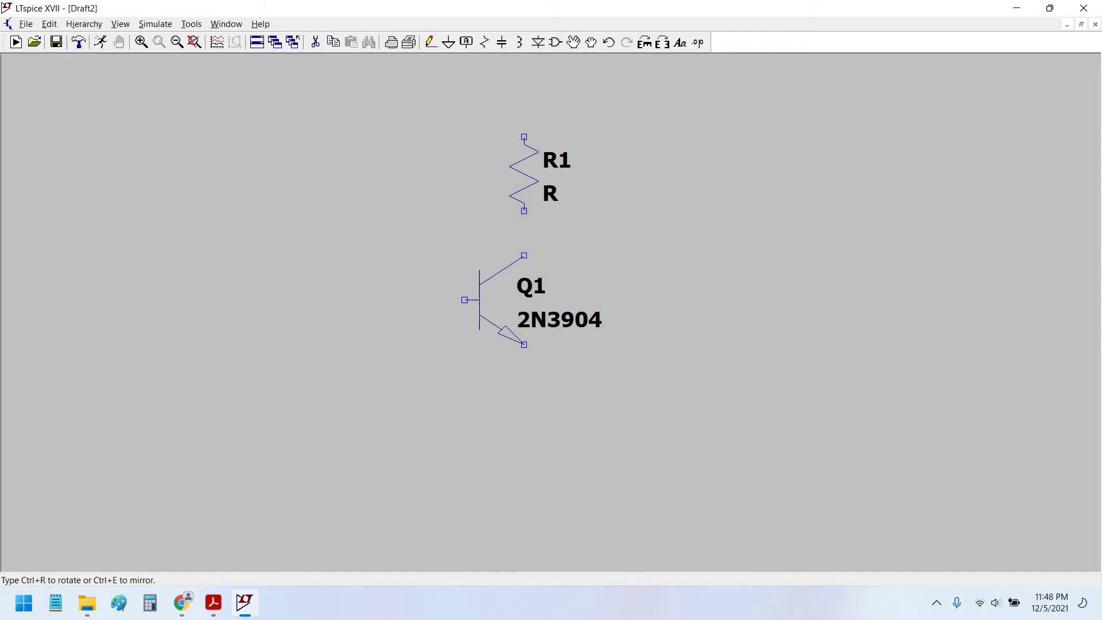
pyautogui.click(524, 425)
pyautogui.press('Escape')
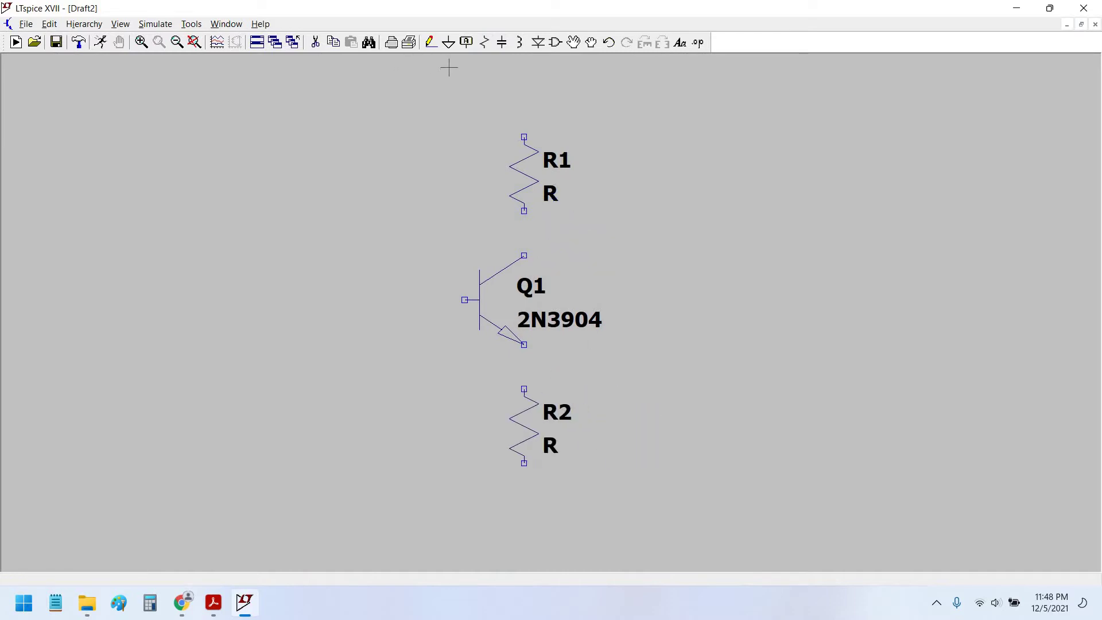
# Step: Wire the upper resistor R1 to the transistor's collector and the emitter to the lower resistor R2
pyautogui.click(432, 43)
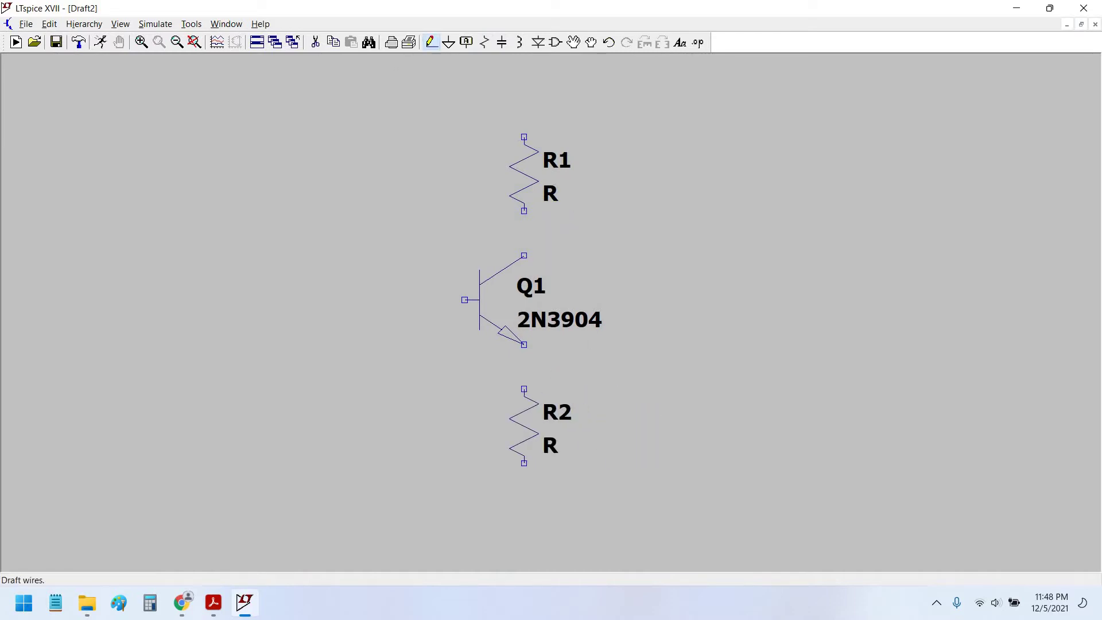
pyautogui.click(524, 211)
pyautogui.click(524, 255)
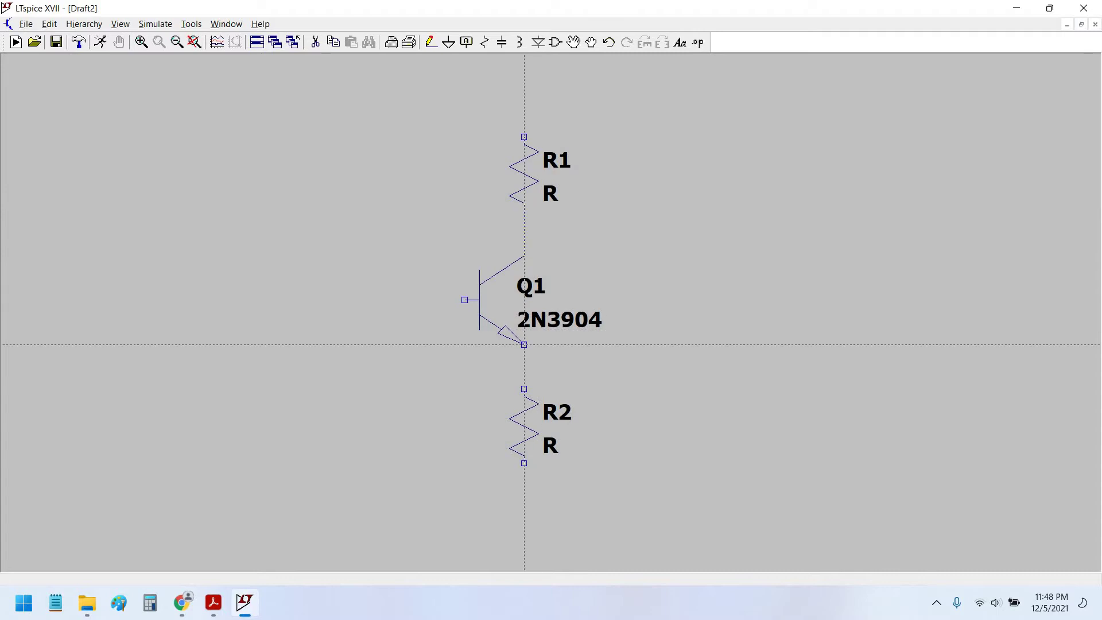
pyautogui.click(524, 388)
pyautogui.press('Escape')
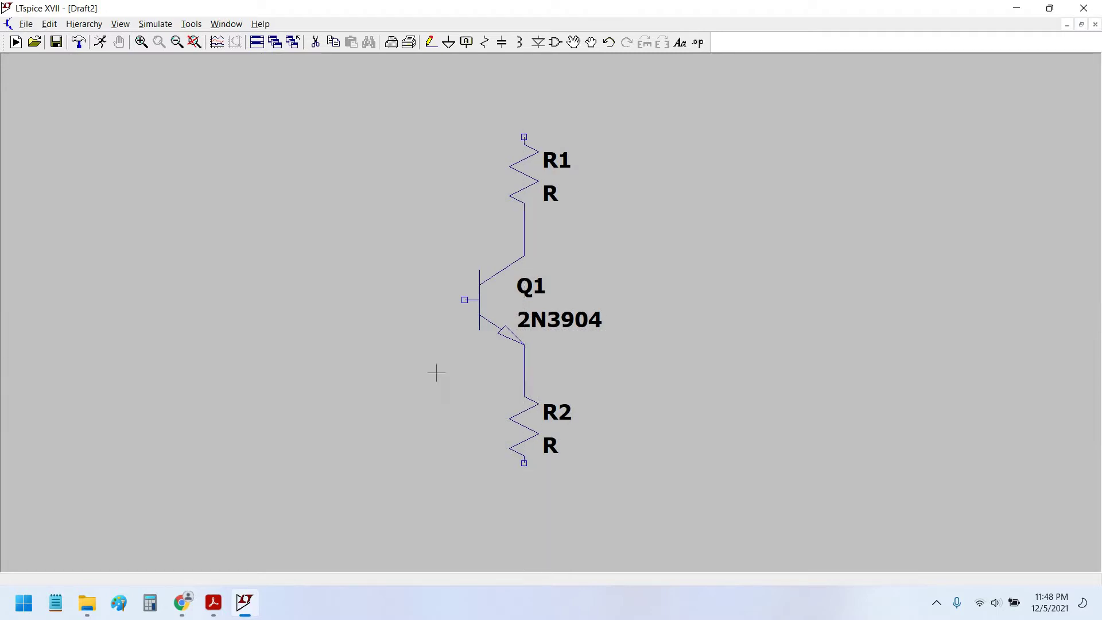
# Step: Add two vertical resistors to the left of the transistor, above and below base level, and align the lower one under the upper
pyautogui.moveTo(406, 369); pyautogui.dragTo(385, 383)
pyautogui.scroll(-1, 395, 366)
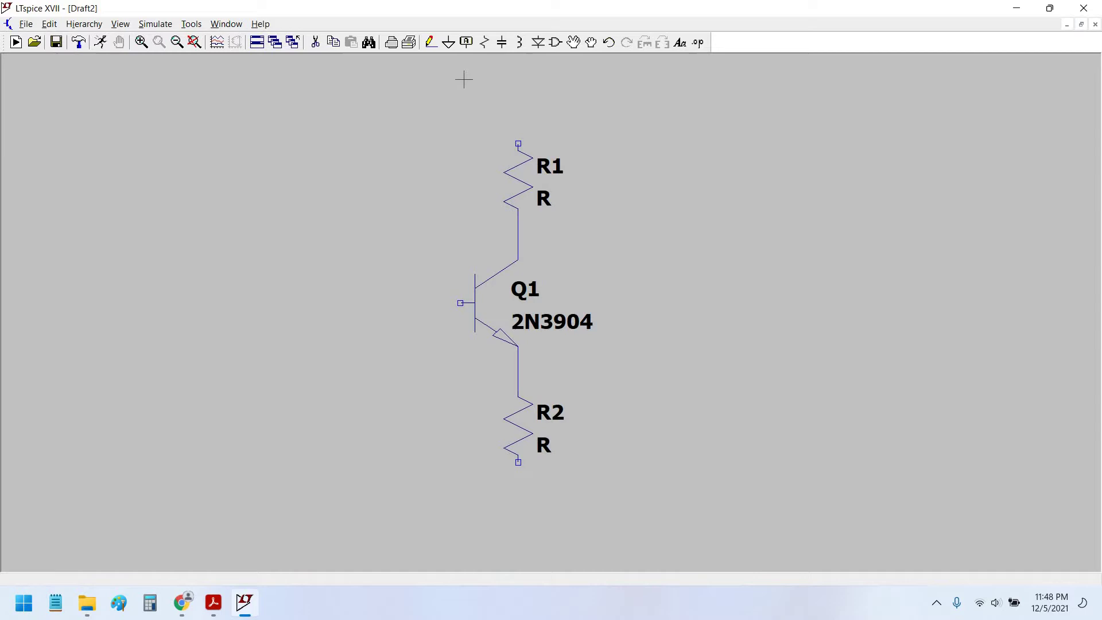
pyautogui.click(484, 42)
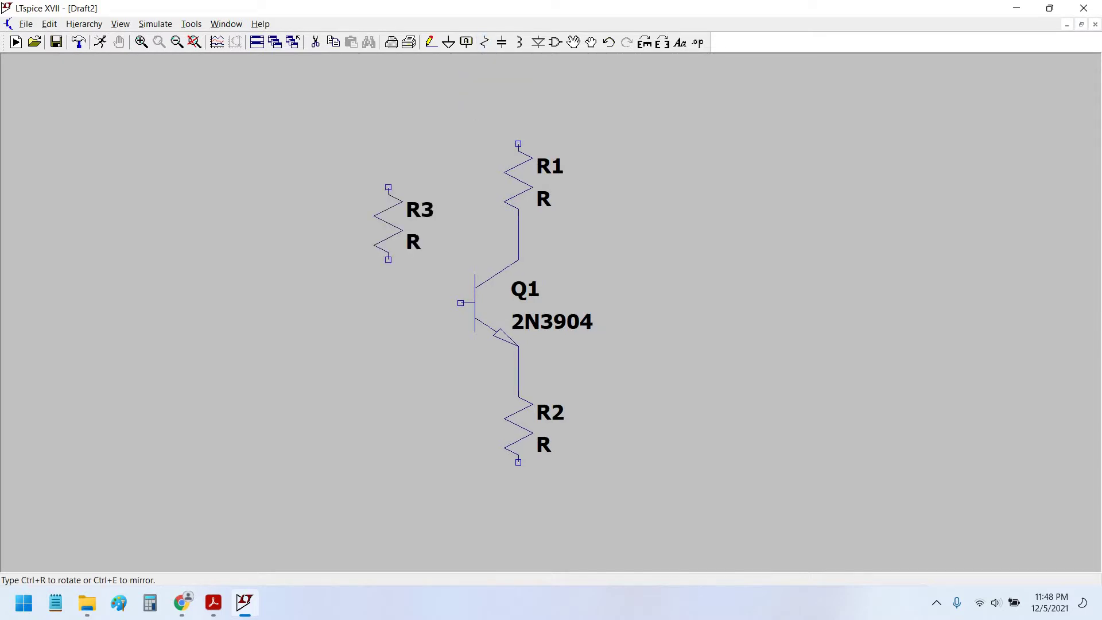
pyautogui.click(315, 187)
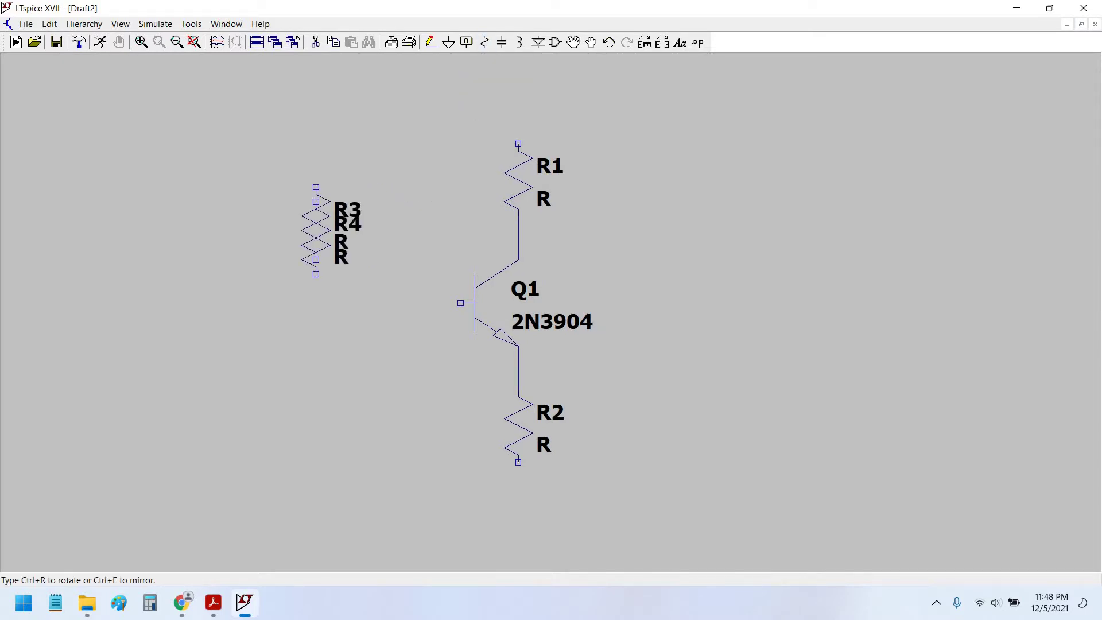
pyautogui.click(330, 332)
pyautogui.click(591, 41)
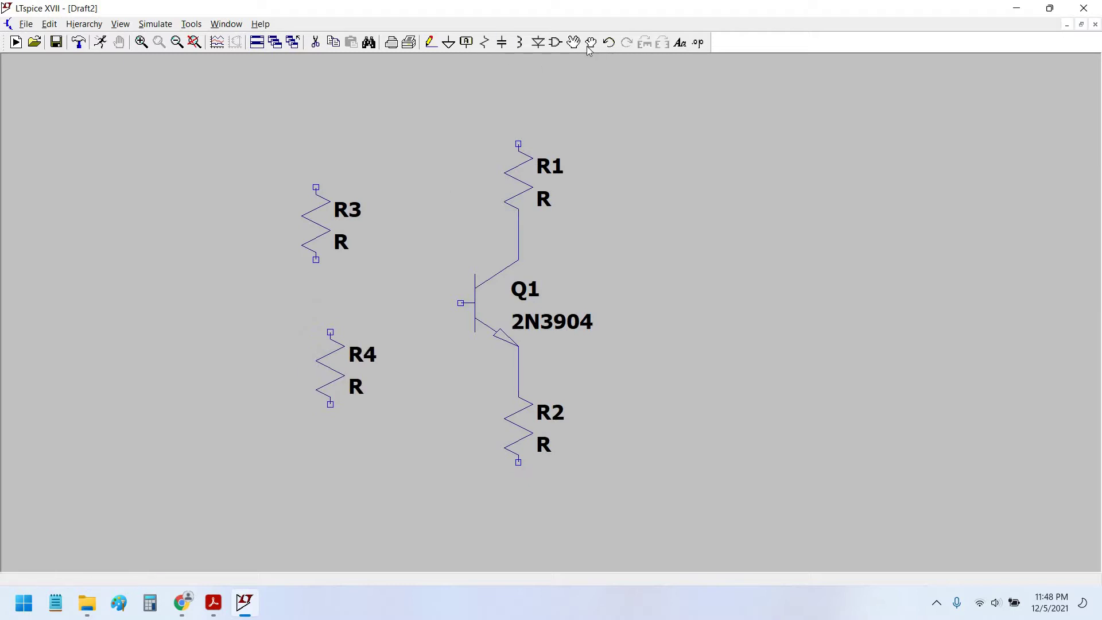
pyautogui.click(322, 357)
pyautogui.click(308, 357)
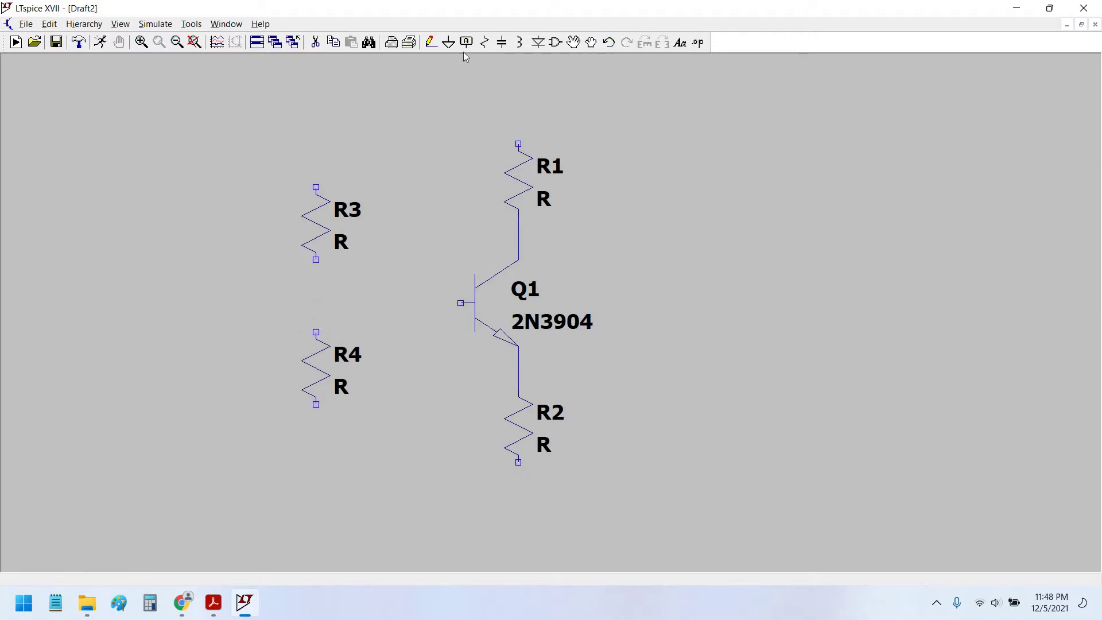
# Step: Place a polarized capacitor (polcap) horizontally left of R3 and R4 at base level, with its positive side facing the transistor
pyautogui.click(556, 45)
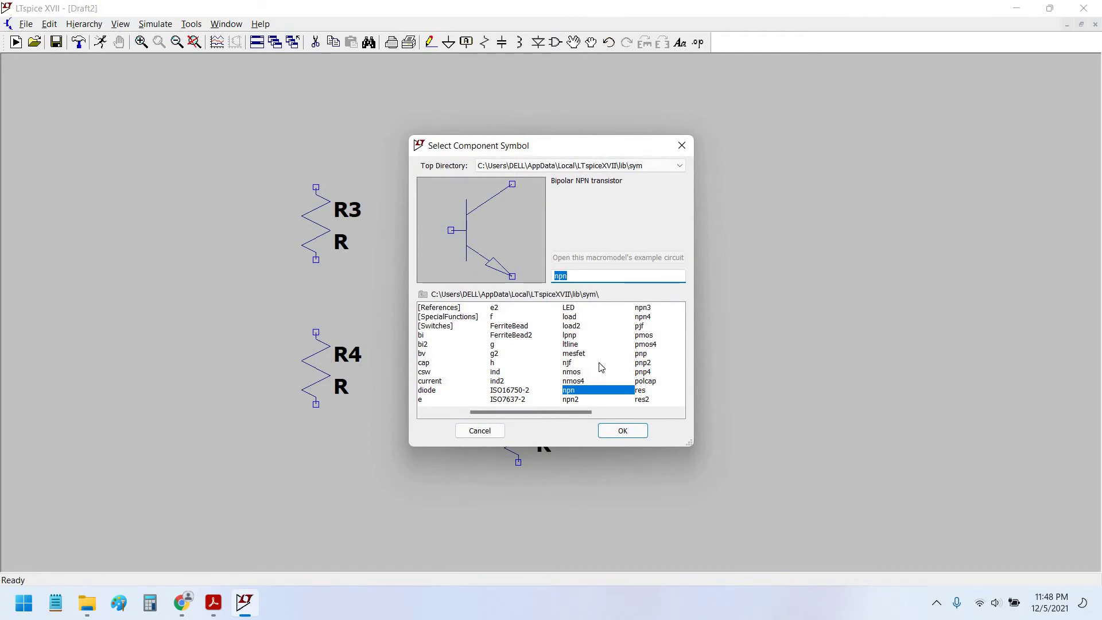
pyautogui.scroll(1, 457, 335)
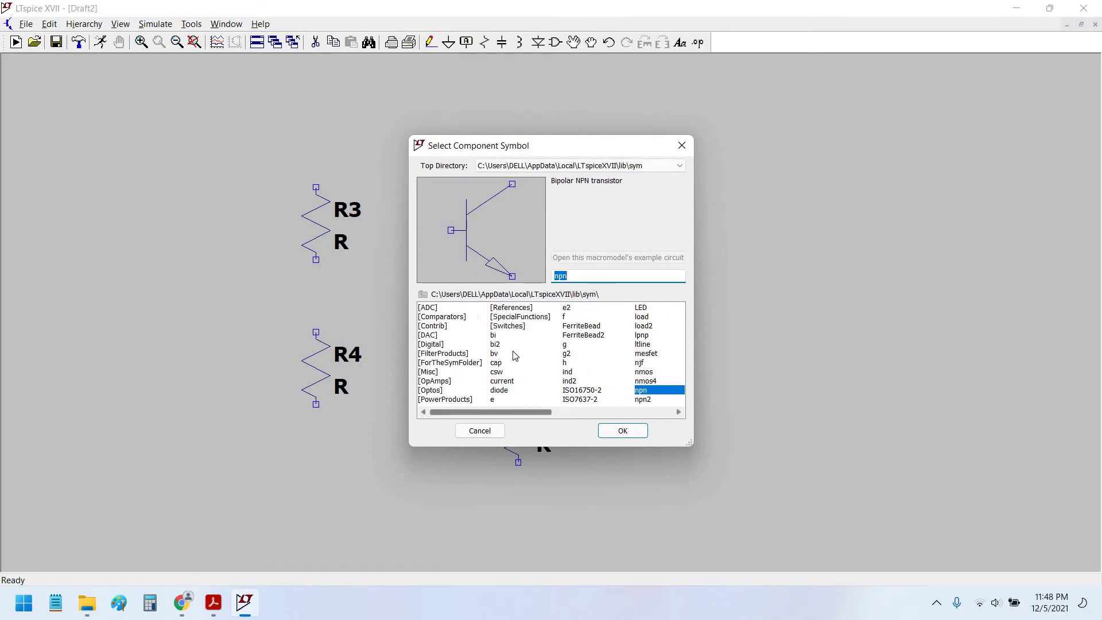
pyautogui.click(457, 335)
pyautogui.click(453, 399)
pyautogui.press('p')
pyautogui.press('p')
pyautogui.press('p')
pyautogui.press('p')
pyautogui.press('p')
pyautogui.press('p')
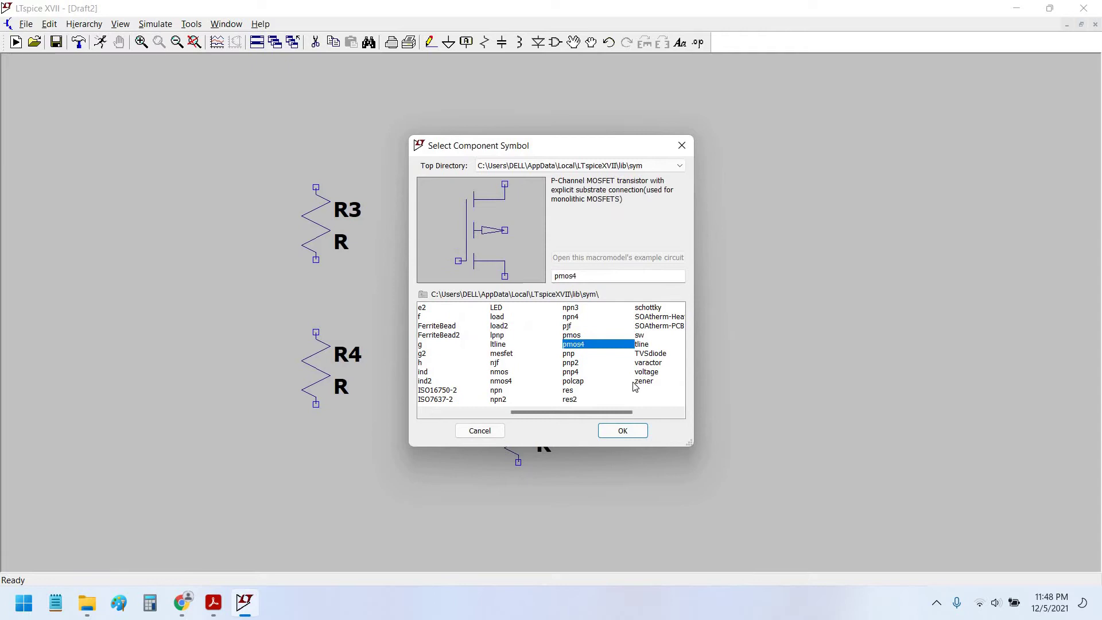
pyautogui.press('Down')
pyautogui.click(623, 431)
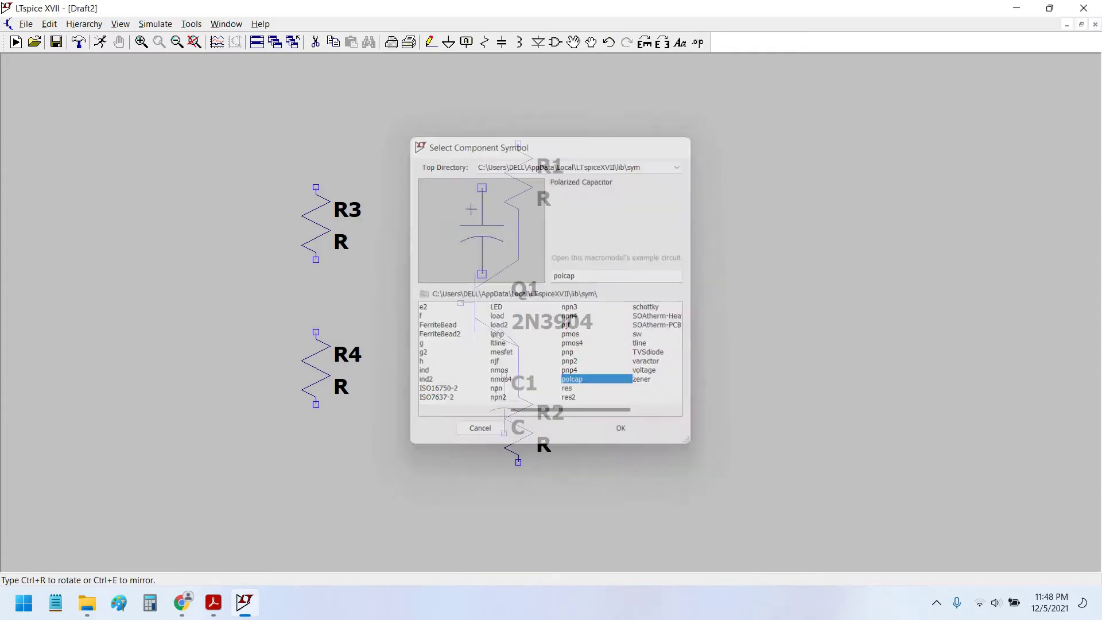
pyautogui.hotkey('ctrl', 'r')
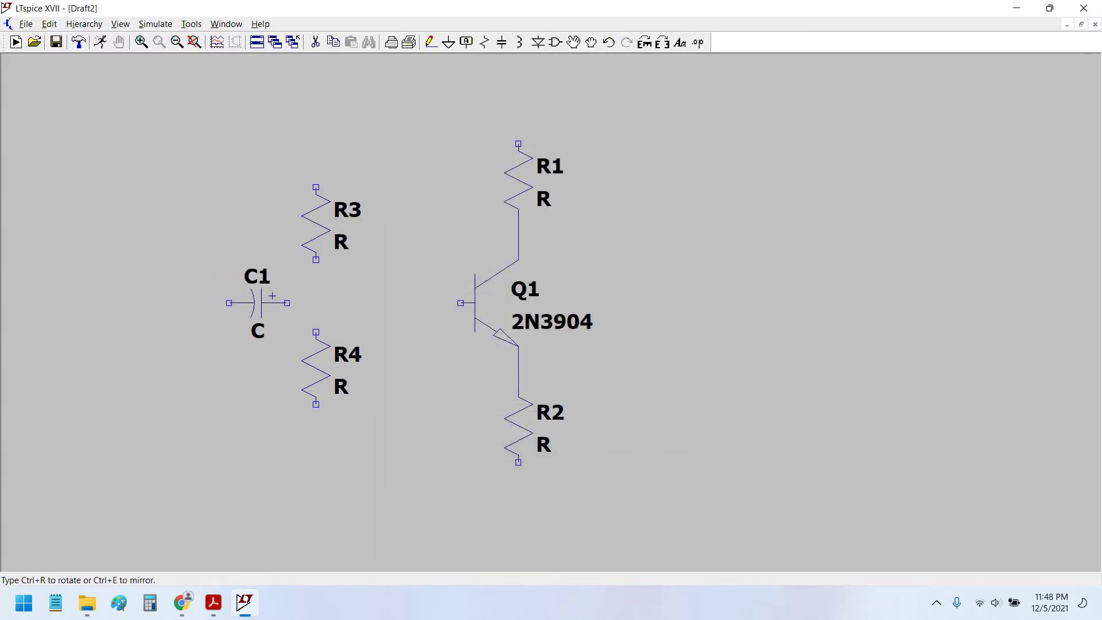
pyautogui.click(258, 302)
# Step: Place two more horizontal polarized capacitors, one right of the collector with its positive side facing it and one below C1 oriented like C1
pyautogui.hotkey('ctrl', 'r')
pyautogui.hotkey('ctrl', 'r')
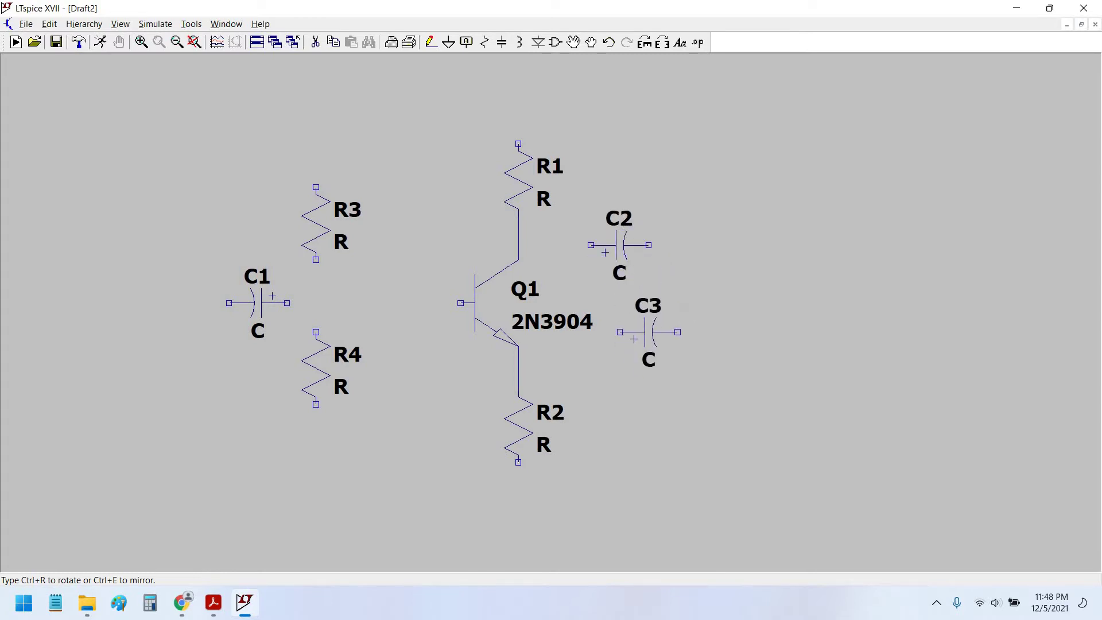
pyautogui.hotkey('ctrl', 'r')
pyautogui.hotkey('ctrl', 'r')
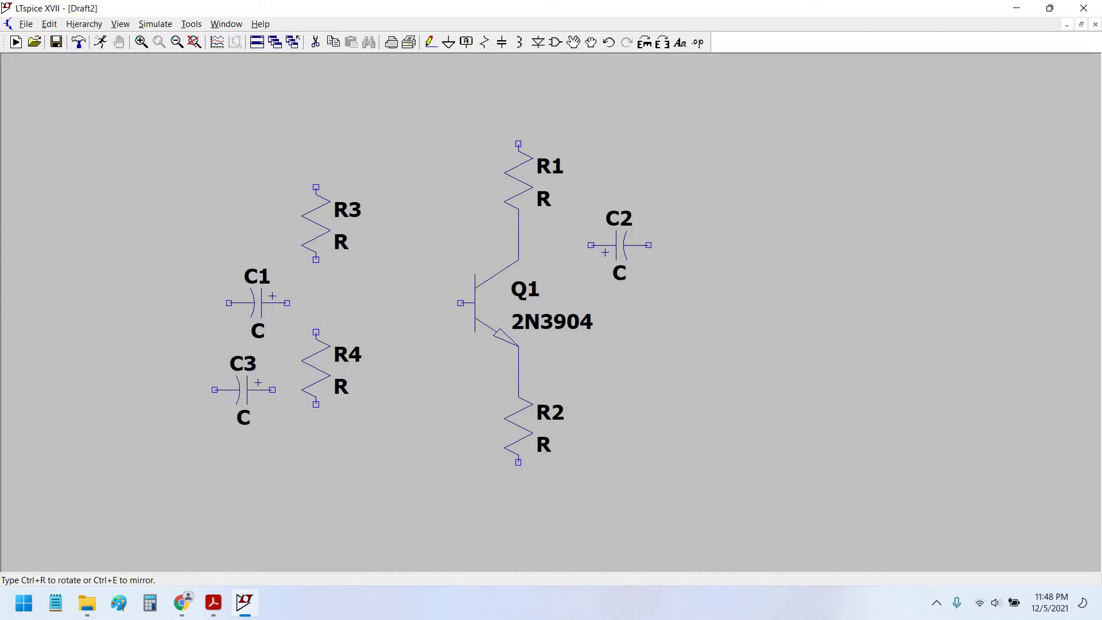
pyautogui.click(260, 390)
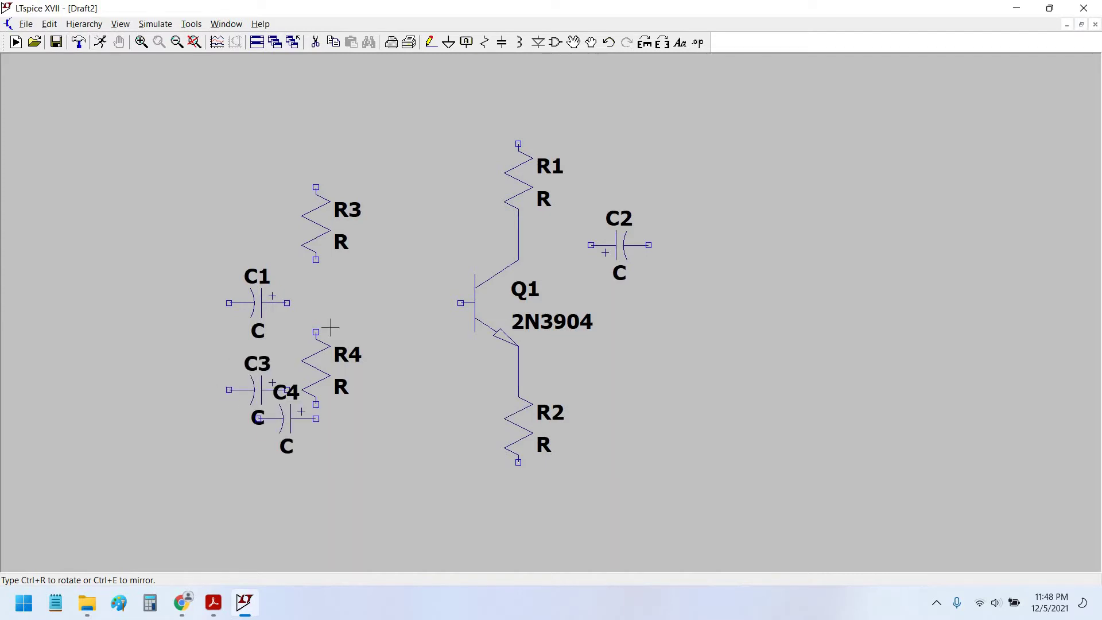
pyautogui.press('Escape')
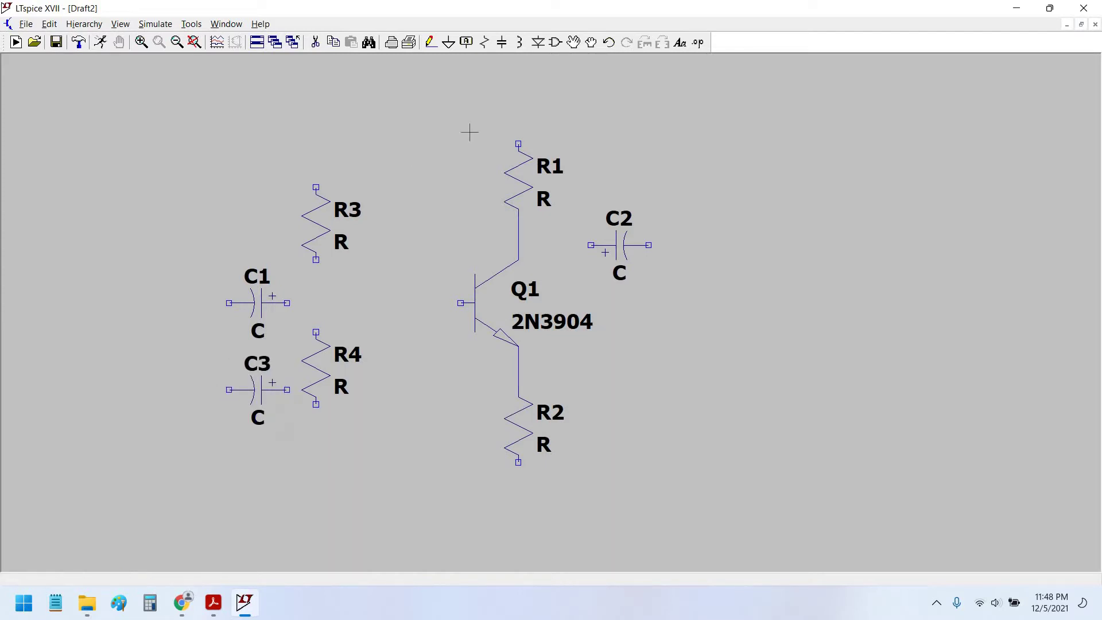
# Step: Wire C1 to the transistor's base and join R3's lower end and R4's upper end to that wire
pyautogui.click(435, 45)
pyautogui.click(287, 302)
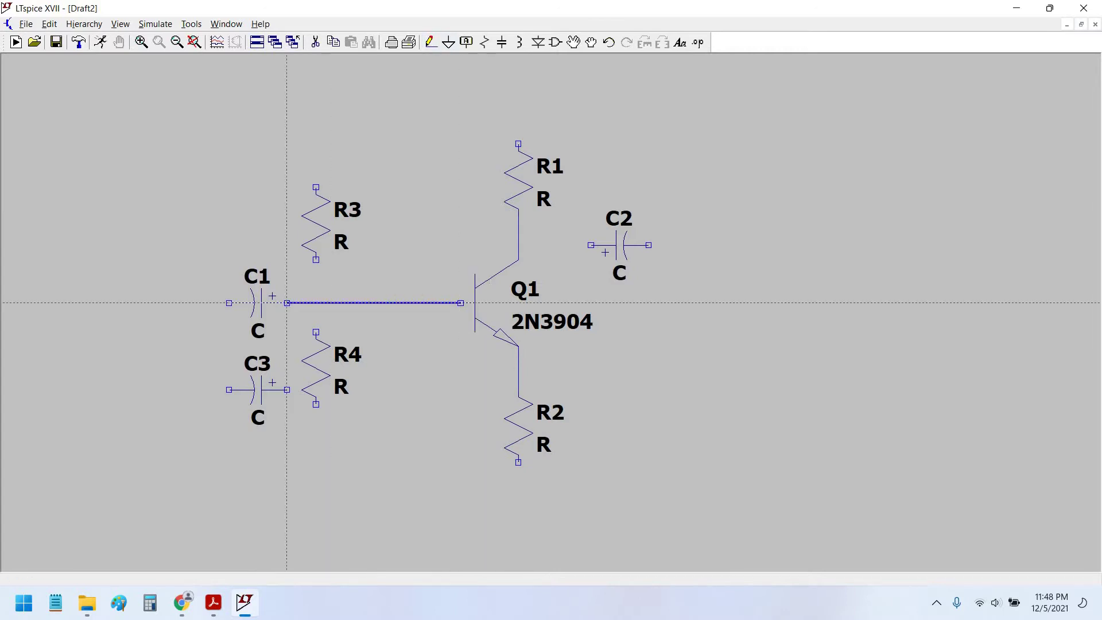
pyautogui.click(316, 259)
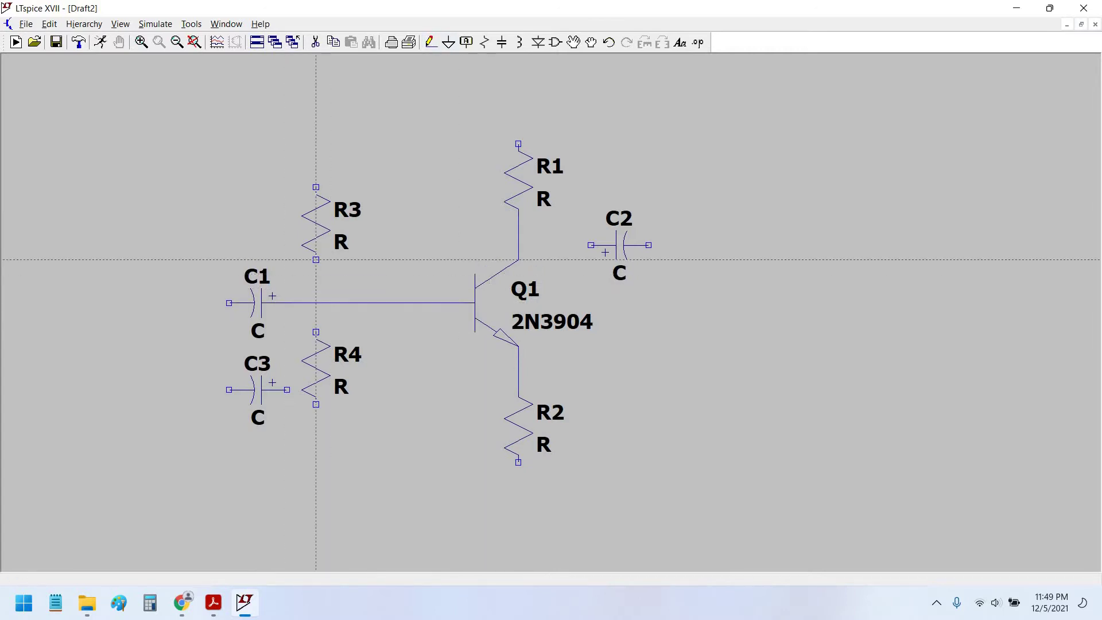
pyautogui.click(316, 303)
pyautogui.click(316, 332)
pyautogui.click(316, 303)
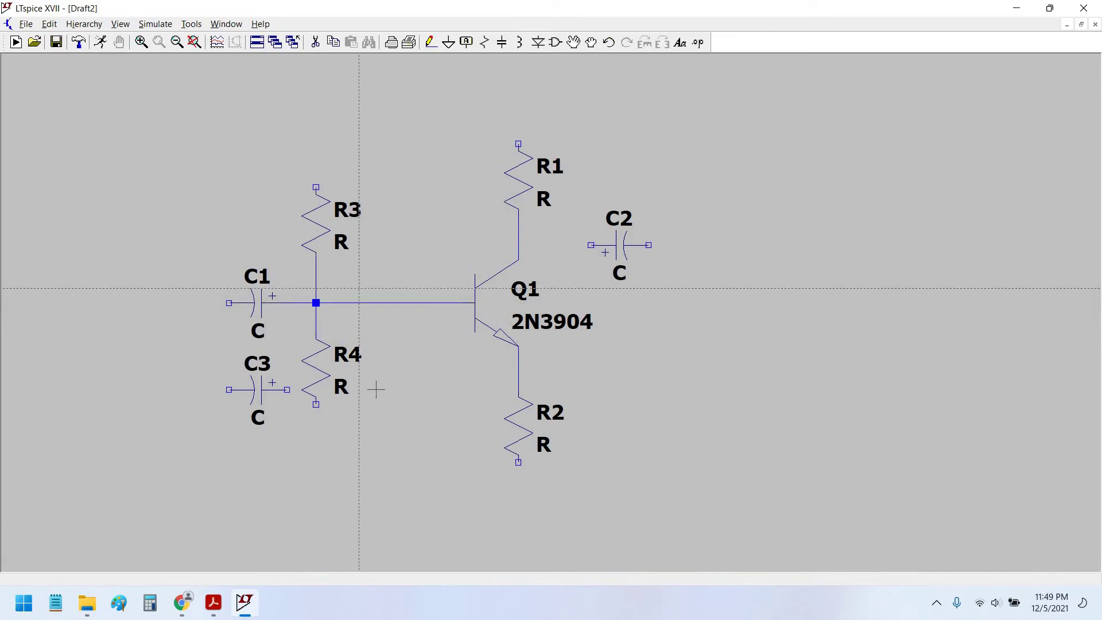
# Step: Move R2 further below the emitter with its wire attached, and move C3 down to a level between the emitter and R2
pyautogui.scroll(-5, 593, 155)
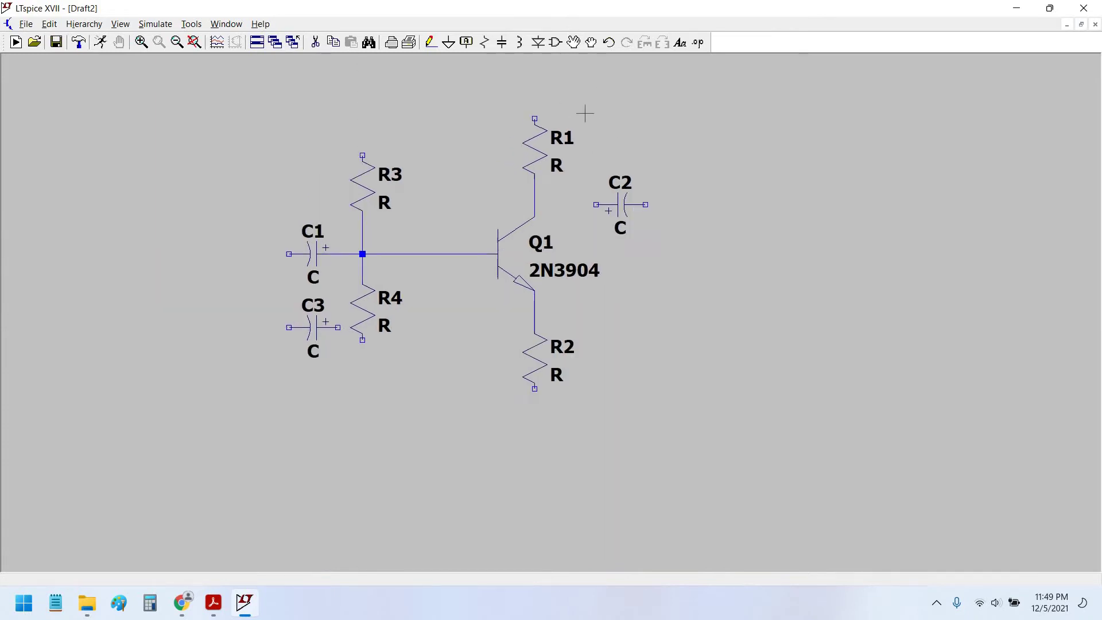
pyautogui.click(592, 43)
pyautogui.moveTo(523, 347); pyautogui.dragTo(524, 390)
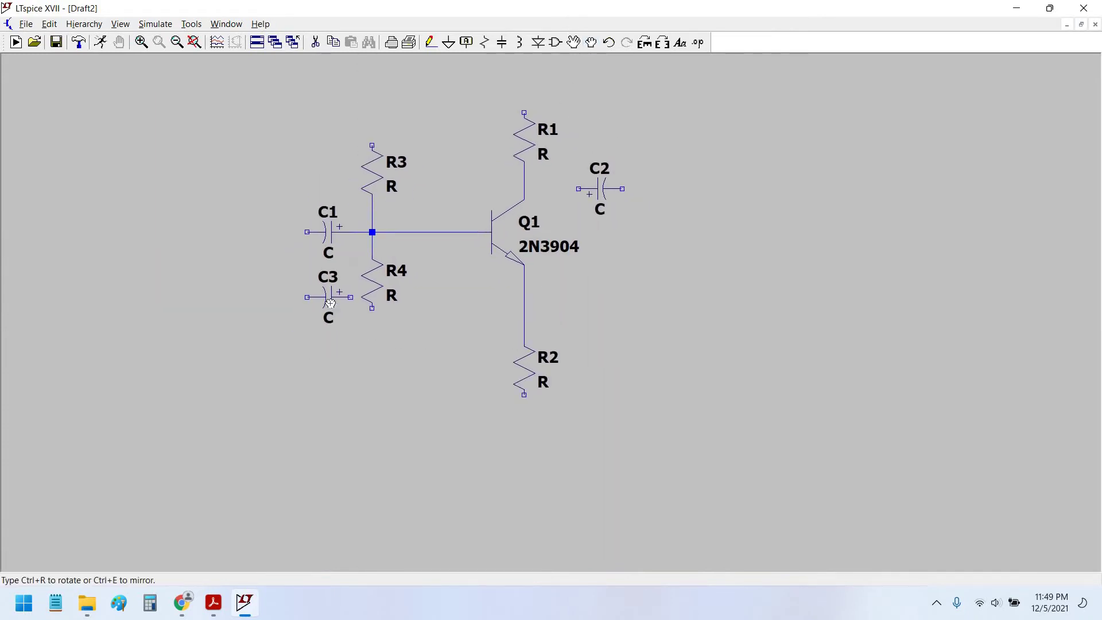
pyautogui.moveTo(327, 296); pyautogui.dragTo(327, 339)
pyautogui.click(331, 331)
pyautogui.press('Escape')
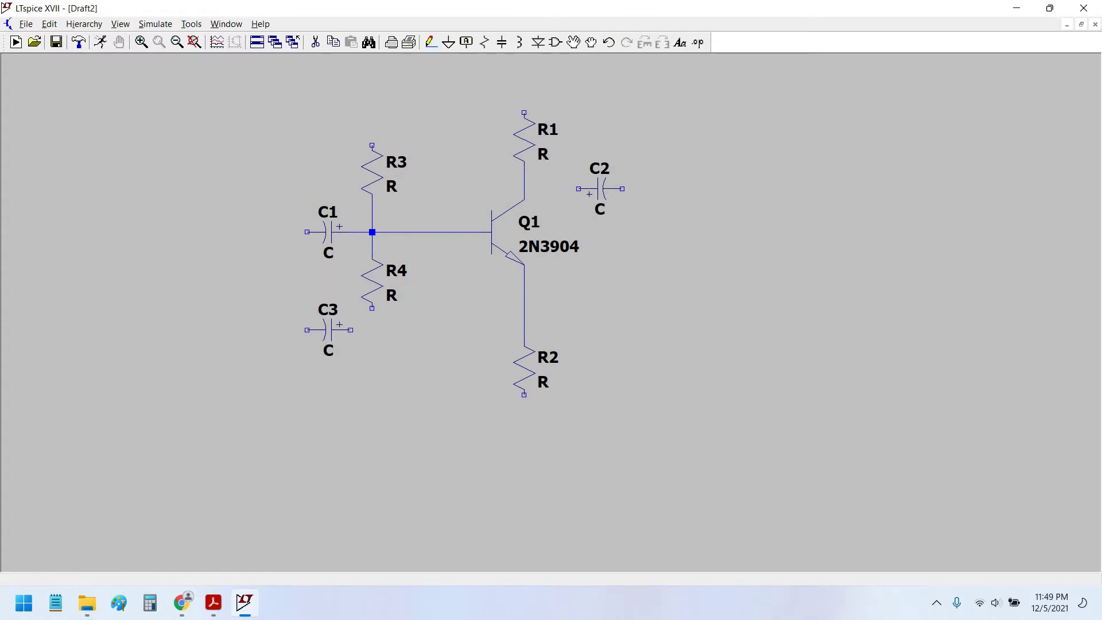
# Step: Wire C3's positive side to the line between the transistor's emitter and R2
pyautogui.click(431, 42)
pyautogui.click(350, 330)
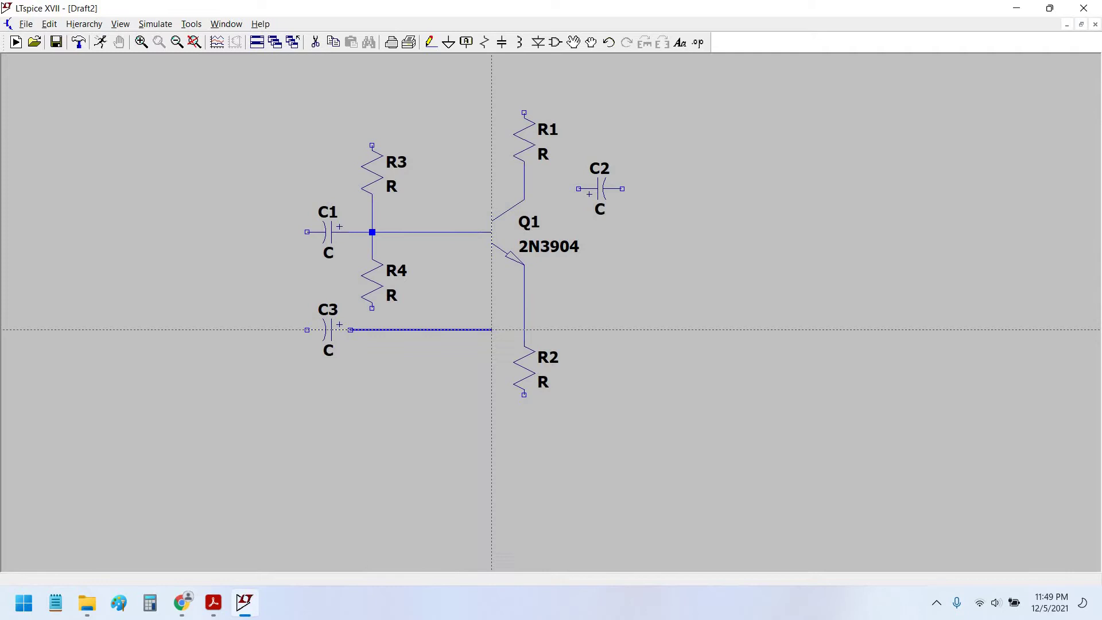
pyautogui.click(524, 330)
pyautogui.press('Escape')
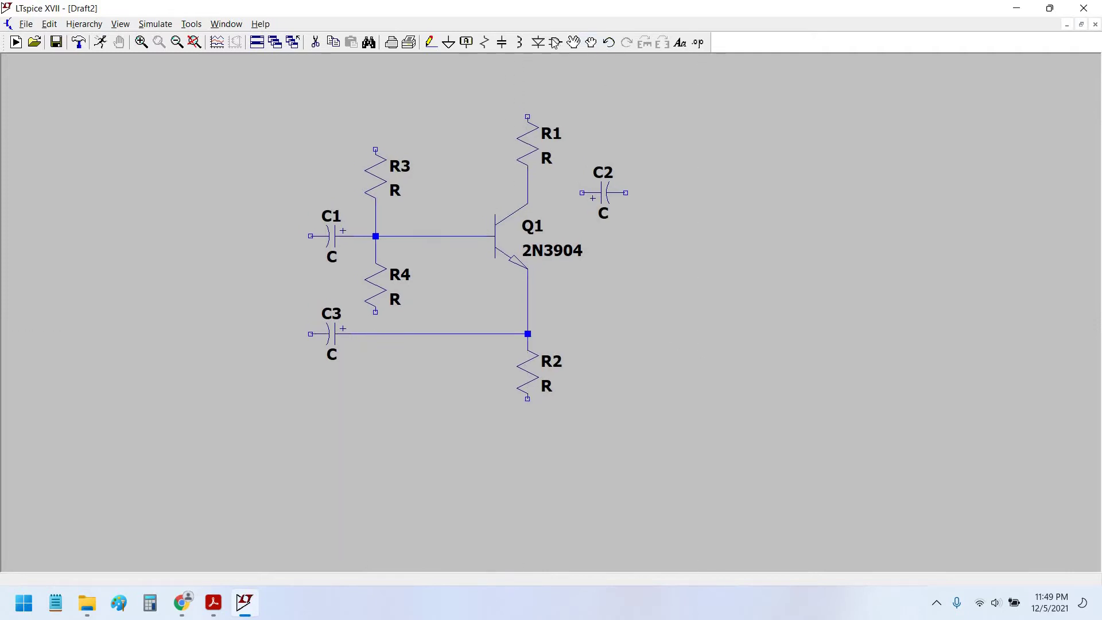
# Step: Place a voltage source (voltage) below and to the left of C3
pyautogui.press('F2')
pyautogui.click(652, 372)
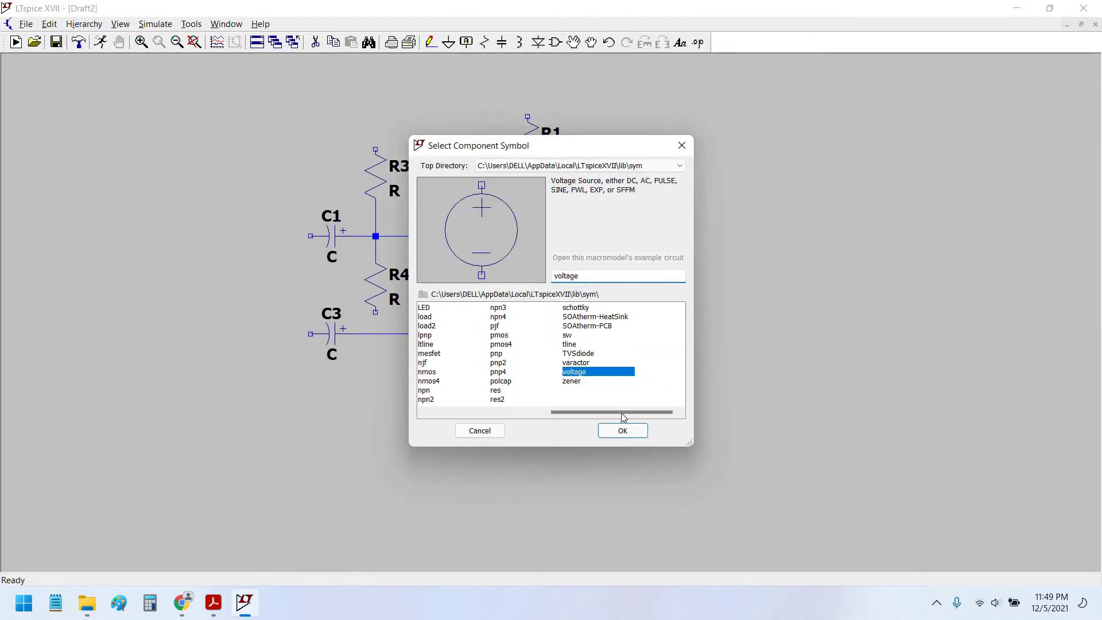
pyautogui.click(622, 430)
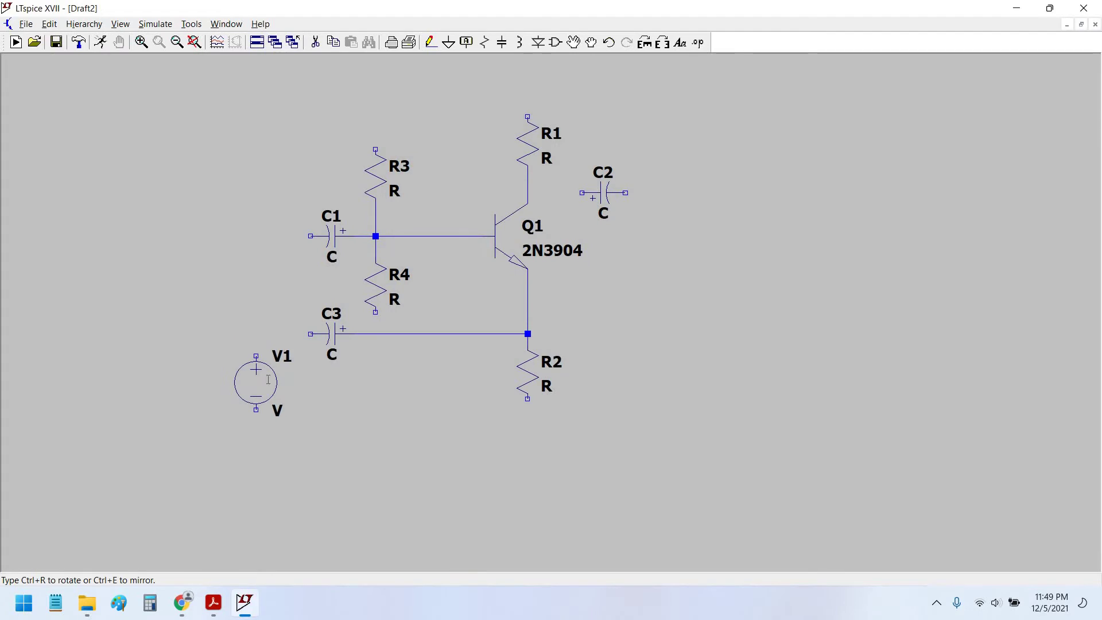
pyautogui.click(256, 383)
pyautogui.press('Escape')
# Step: Configure V1 as a sine source with 0 V offset, 0.01 V amplitude and 1k frequency, plus AC amplitude 1 and phase 0
pyautogui.rightClick(256, 383)
pyautogui.click(647, 319)
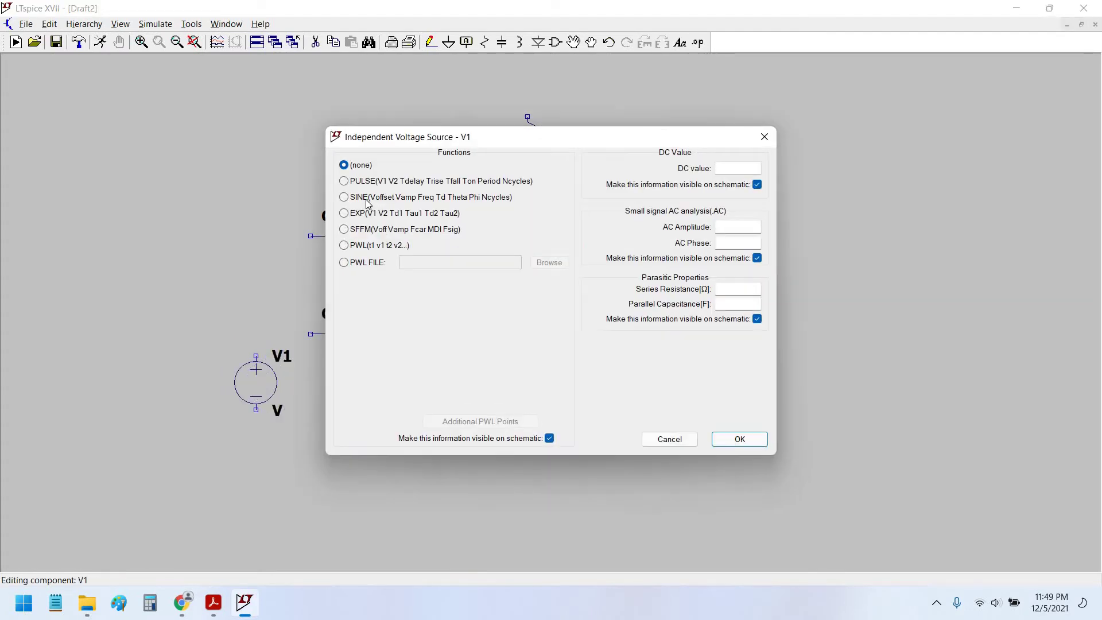
pyautogui.click(368, 198)
pyautogui.click(516, 308)
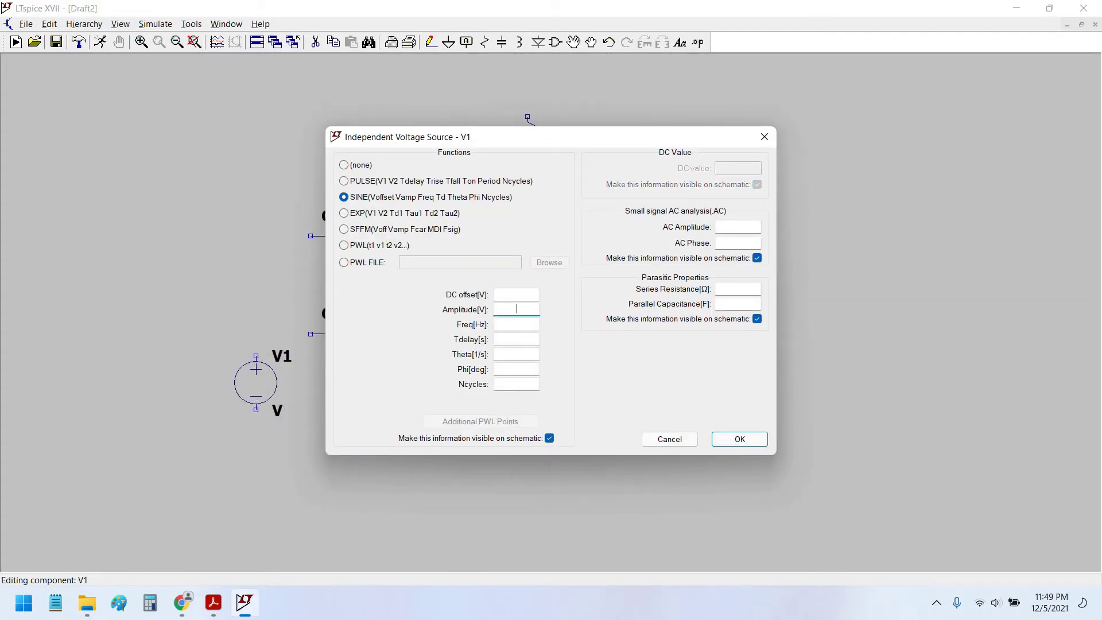
pyautogui.click(733, 232)
pyautogui.click(739, 242)
pyautogui.click(513, 326)
pyautogui.write('1k')
pyautogui.press('Return')
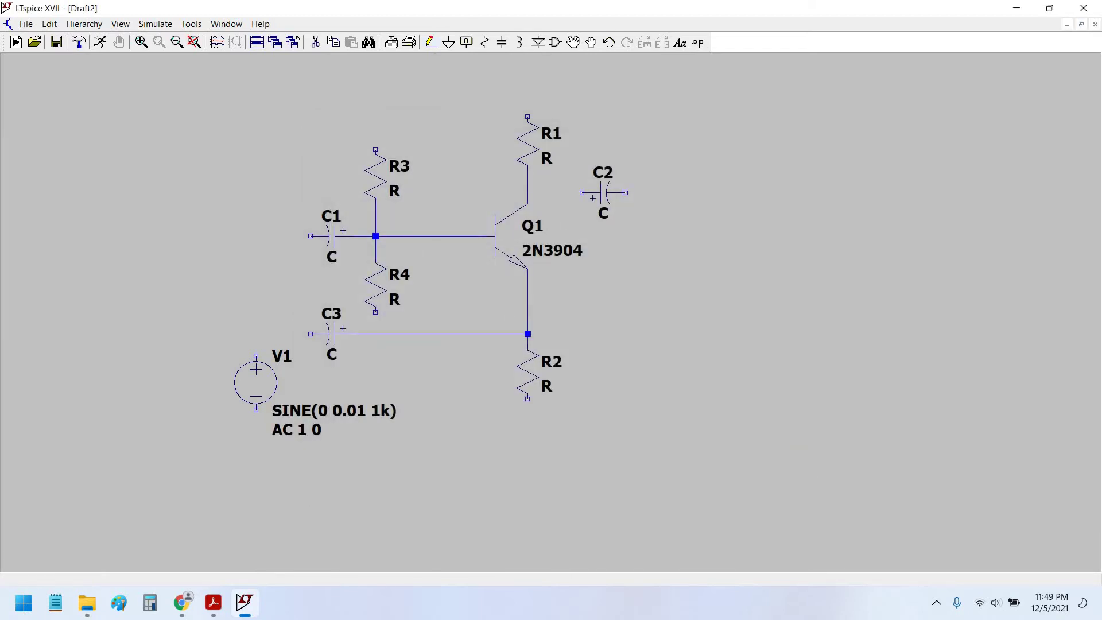
# Step: Wire V1's positive terminal to C3's free end and ground V1's negative terminal
pyautogui.click(431, 42)
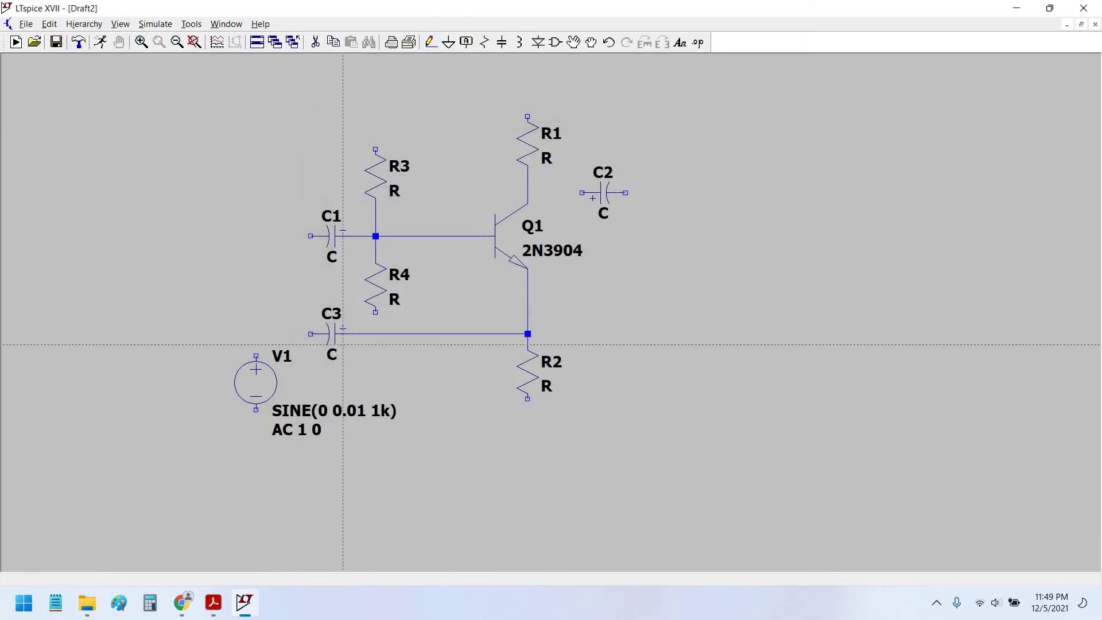
pyautogui.click(256, 356)
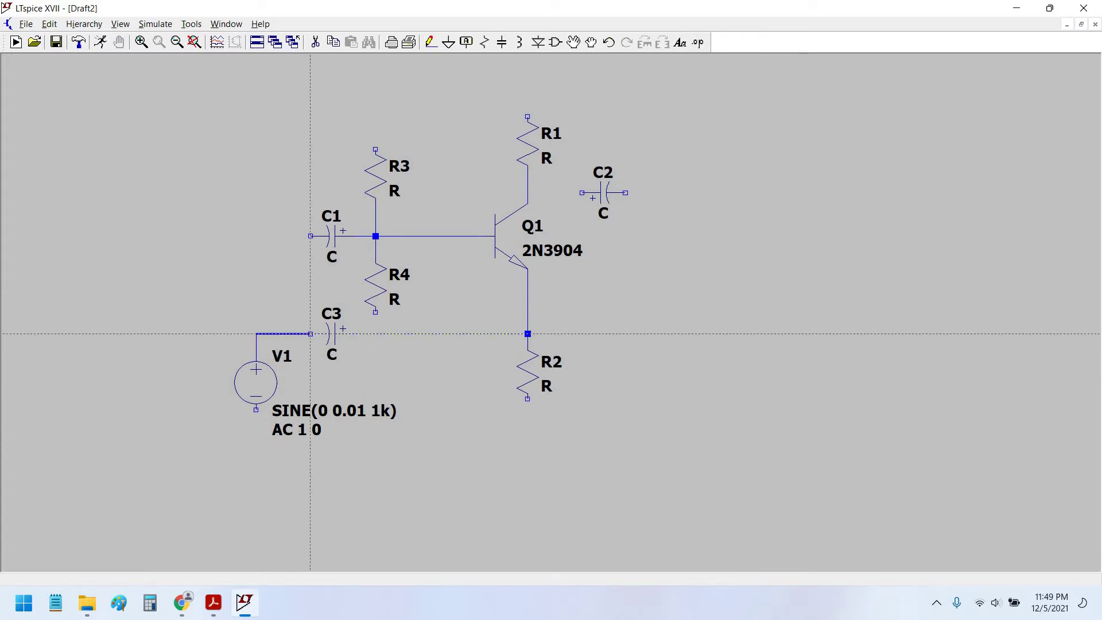
pyautogui.click(449, 42)
pyautogui.click(256, 409)
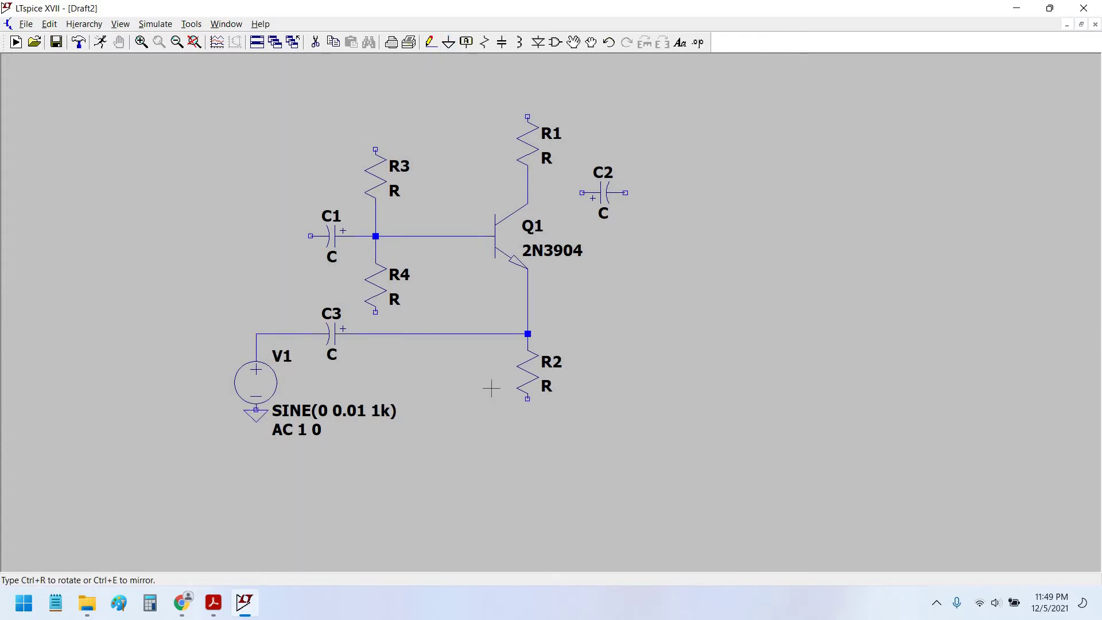
pyautogui.press('Escape')
# Step: Place a ground symbol on R2's lower end
pyautogui.press('g')
pyautogui.click(528, 402)
pyautogui.press('Escape')
pyautogui.rightClick(597, 403)
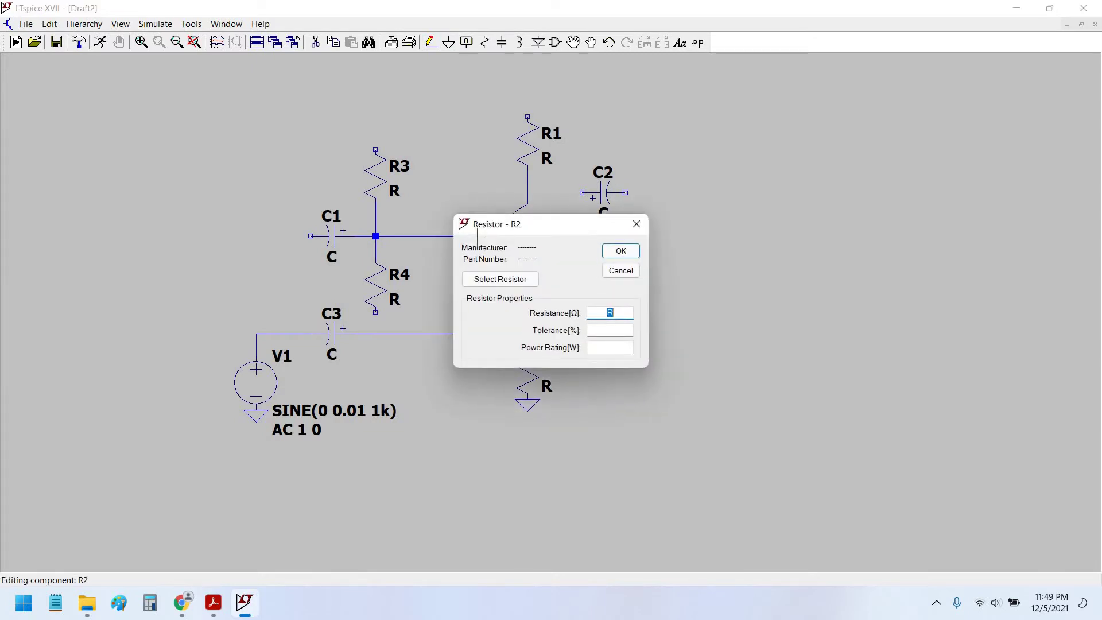
pyautogui.press('Escape')
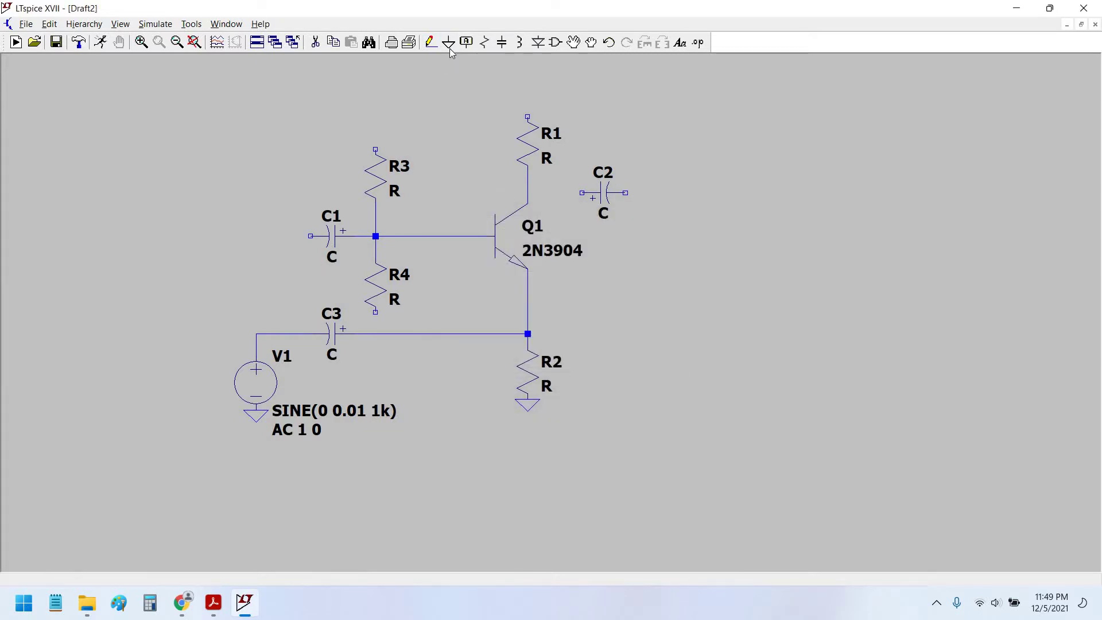
# Step: Ground C1's free end and R4's lower end
pyautogui.press('g')
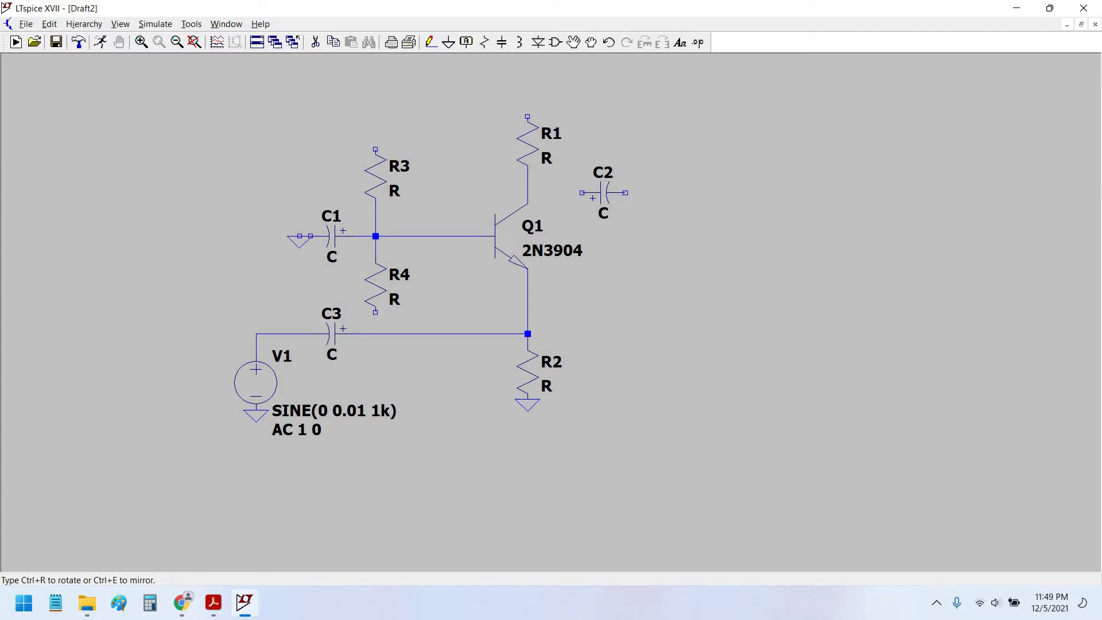
pyautogui.click(310, 236)
pyautogui.click(376, 311)
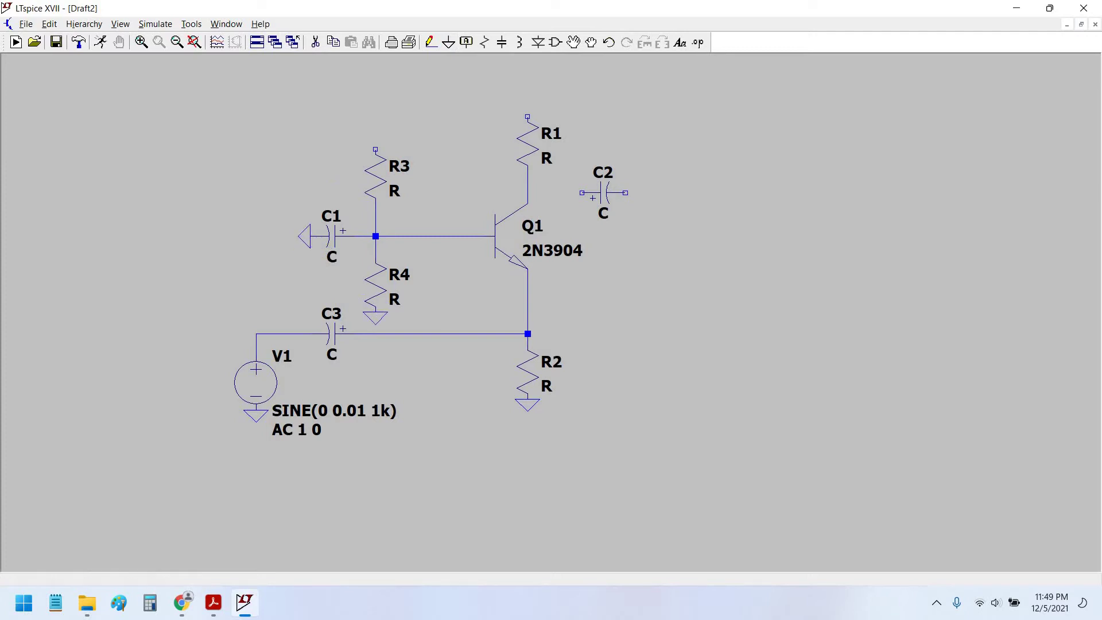
pyautogui.press('Escape')
# Step: Place a battery symbol from the Misc library to the left of R3, above V1
pyautogui.click(555, 42)
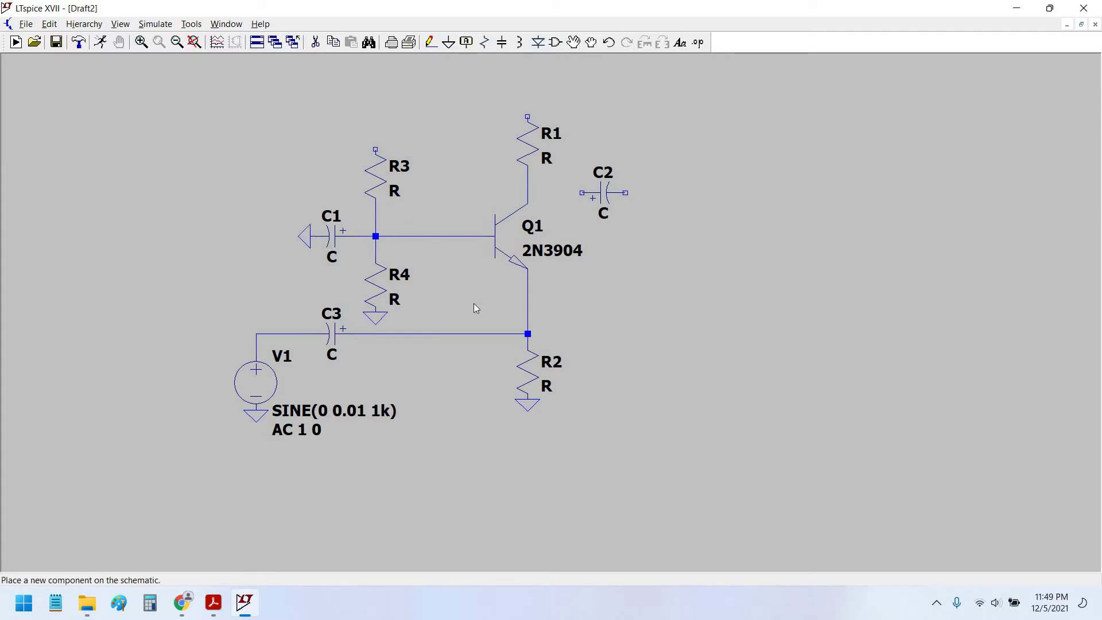
pyautogui.moveTo(554, 412); pyautogui.dragTo(433, 412)
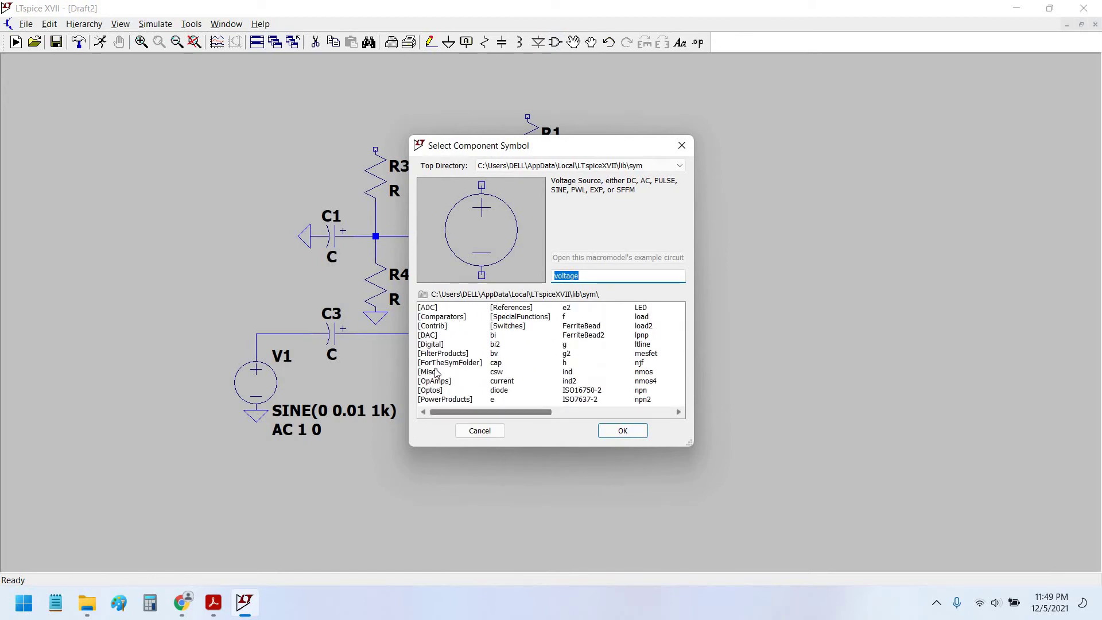
pyautogui.doubleClick(431, 372)
pyautogui.click(436, 315)
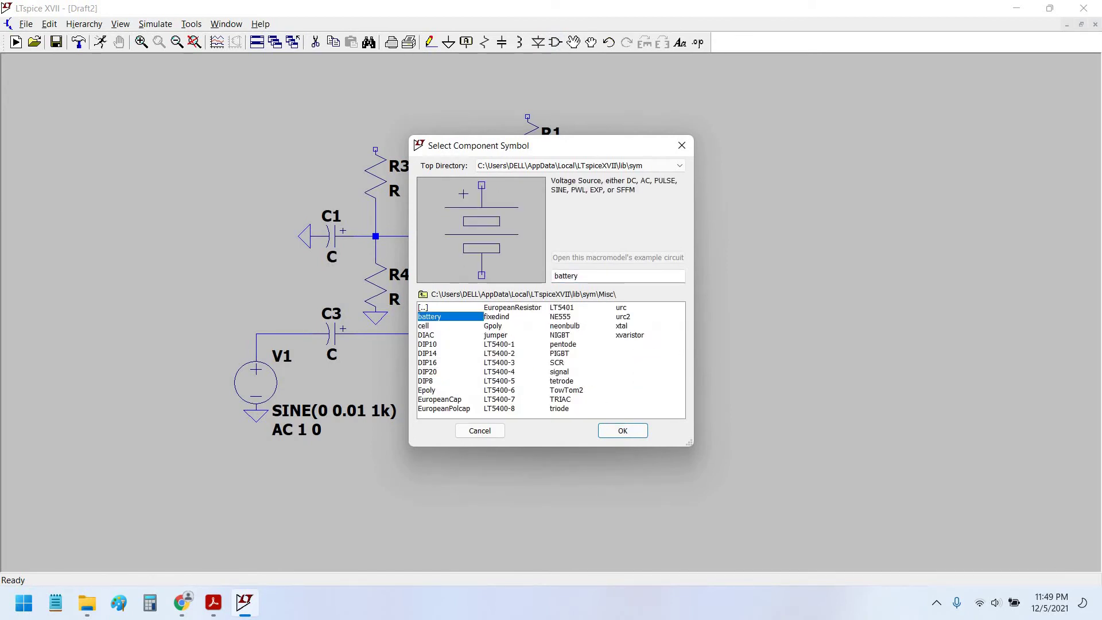
pyautogui.click(623, 430)
pyautogui.click(204, 198)
pyautogui.press('Escape')
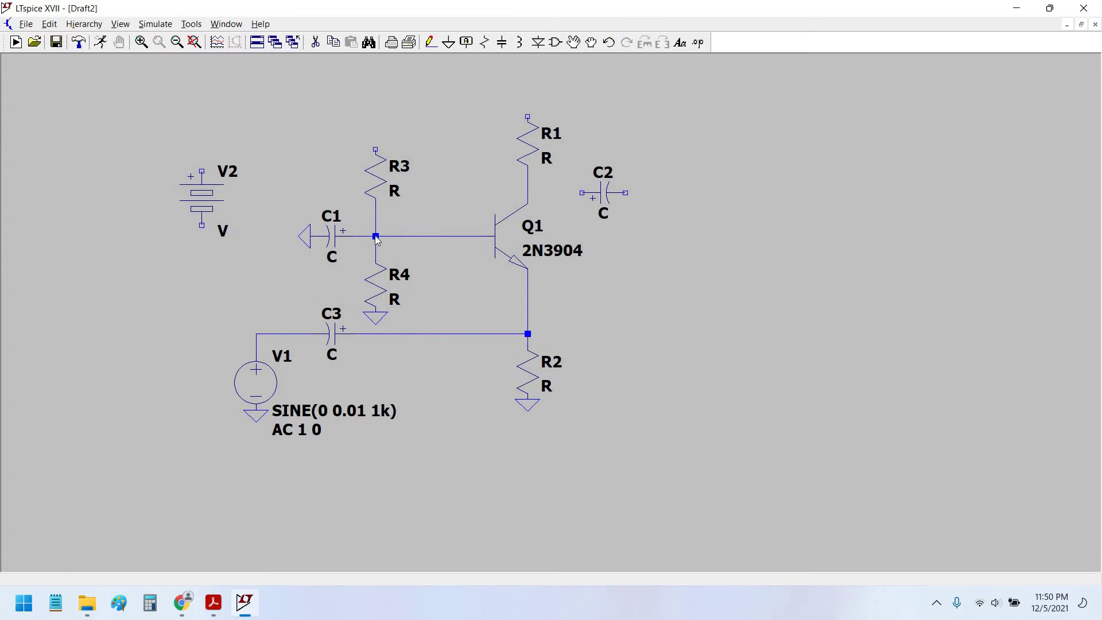
# Step: Set the battery's voltage to 12 and place a ground symbol just below its negative terminal
pyautogui.rightClick(205, 198)
pyautogui.write('12')
pyautogui.press('Return')
pyautogui.press('g')
pyautogui.click(201, 225)
pyautogui.press('Escape')
# Step: Move the ground symbol onto the battery's negative terminal and shift the grounded battery up and closer to R3
pyautogui.click(593, 46)
pyautogui.click(205, 238)
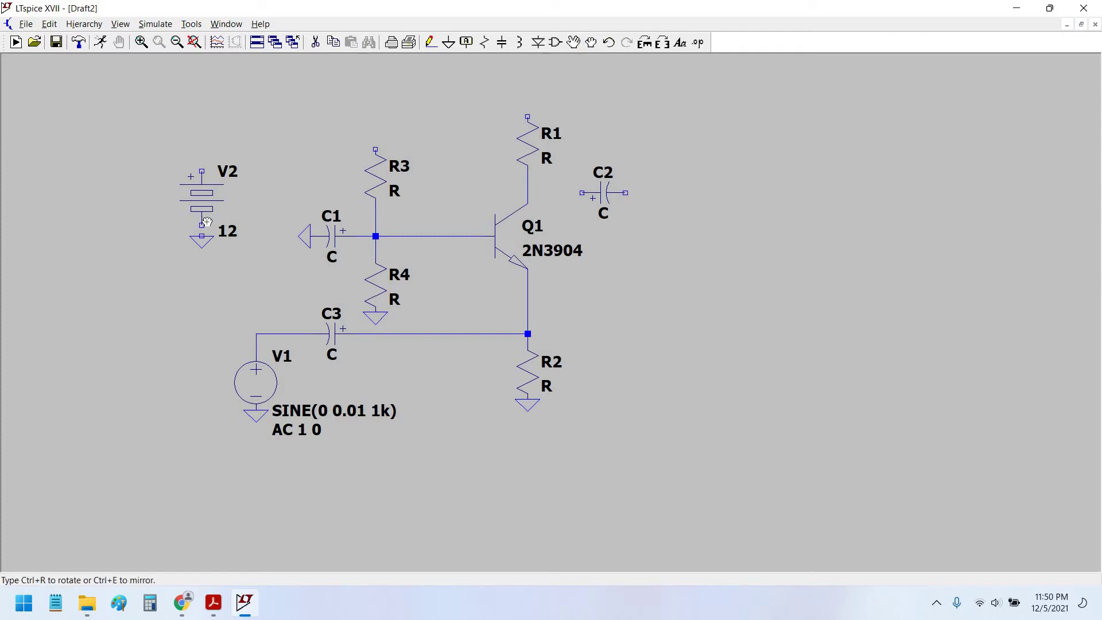
pyautogui.click(202, 227)
pyautogui.moveTo(261, 273); pyautogui.dragTo(164, 135)
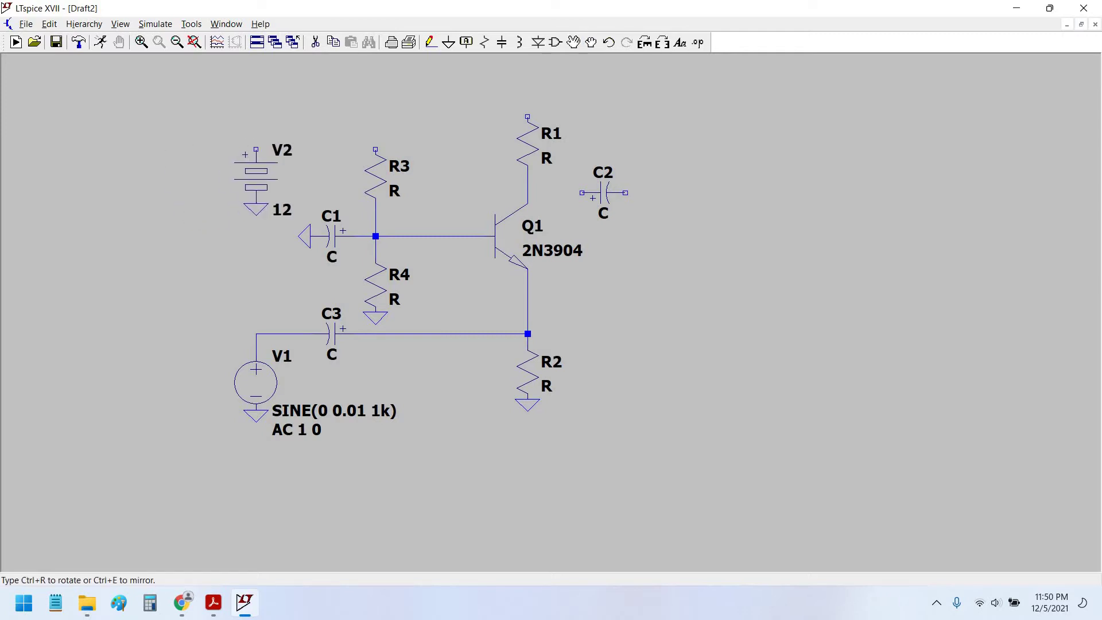
pyautogui.click(214, 241)
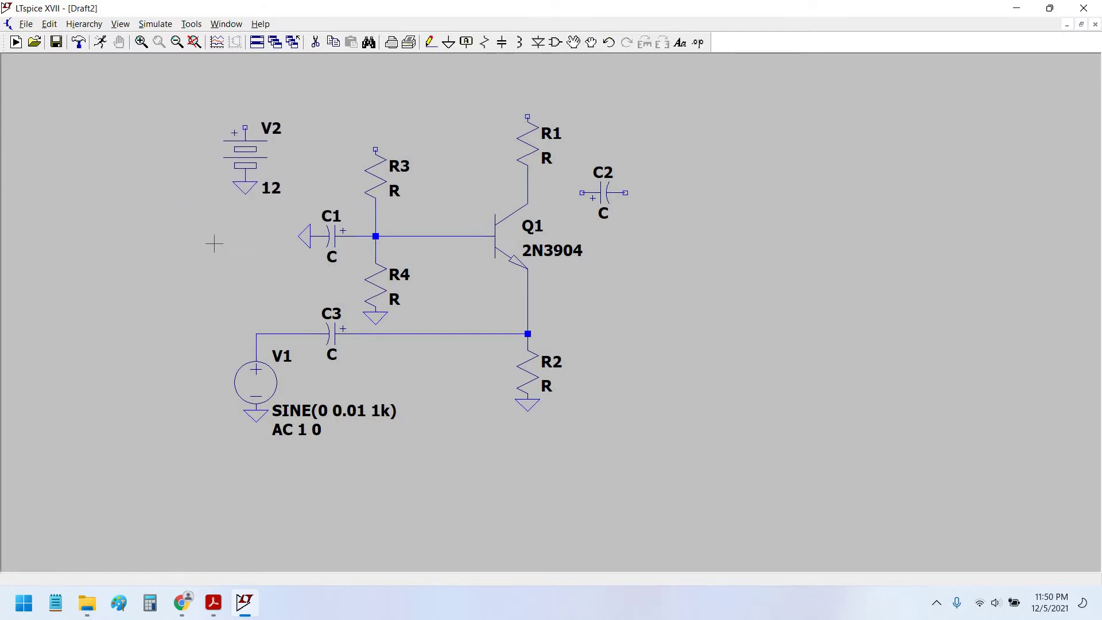
# Step: Draw a horizontal supply rail from just left of the battery through R1's upper end, connected to the battery's positive terminal
pyautogui.press('F3')
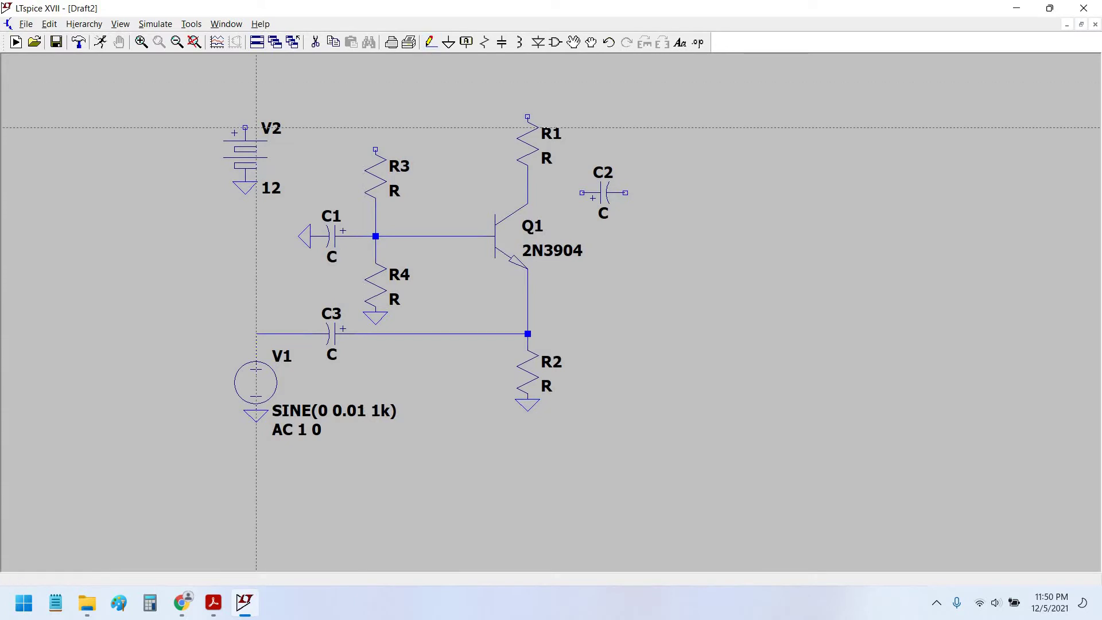
pyautogui.click(245, 128)
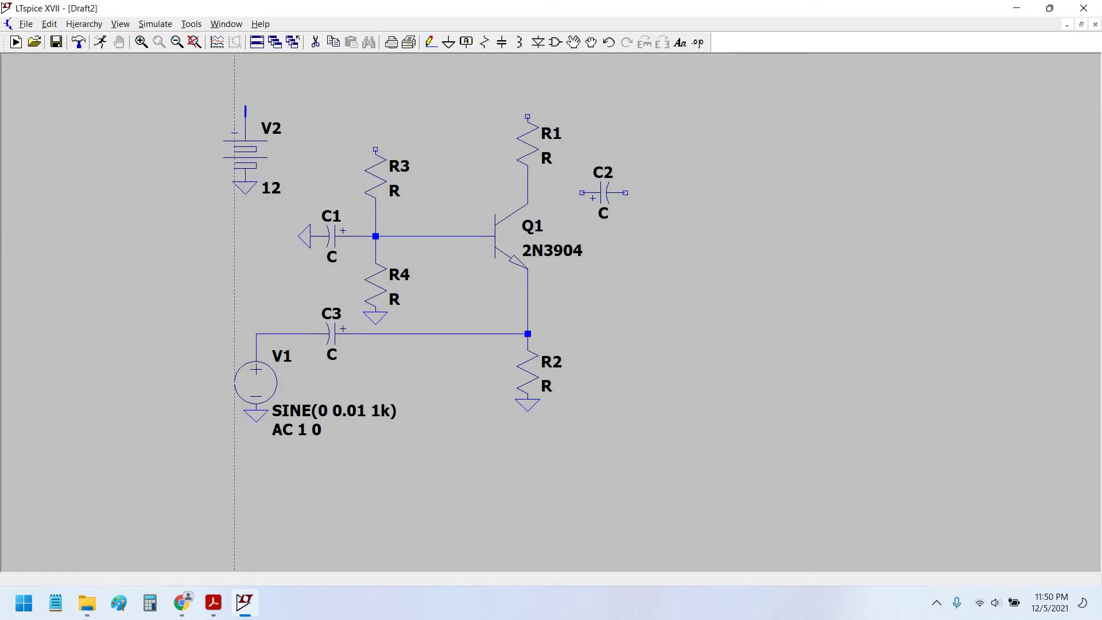
pyautogui.click(224, 117)
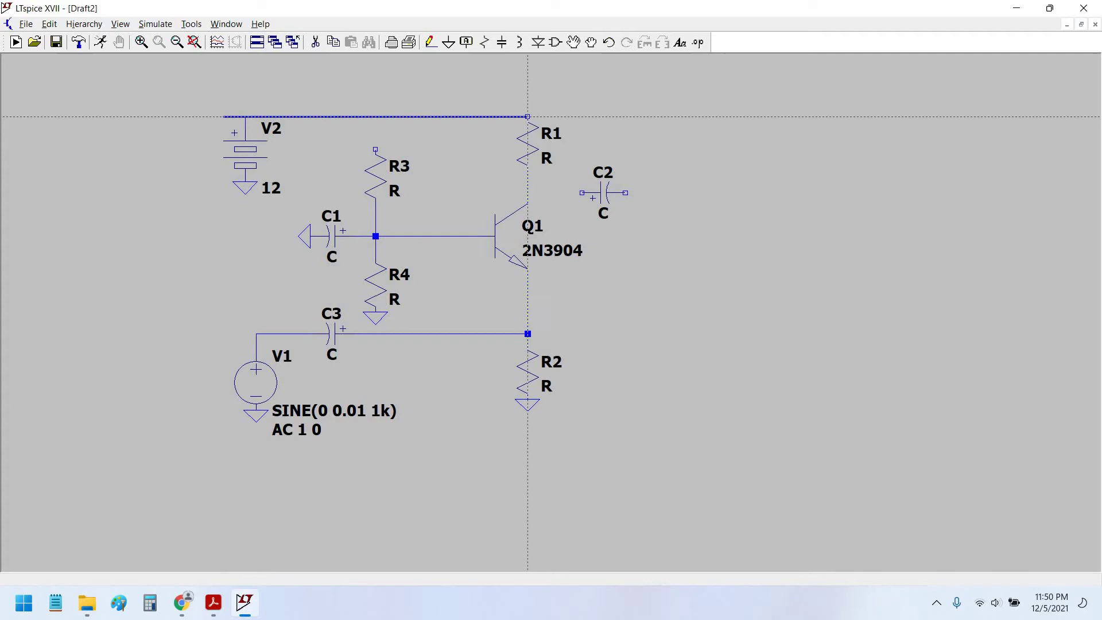
pyautogui.click(593, 116)
pyautogui.press('Escape')
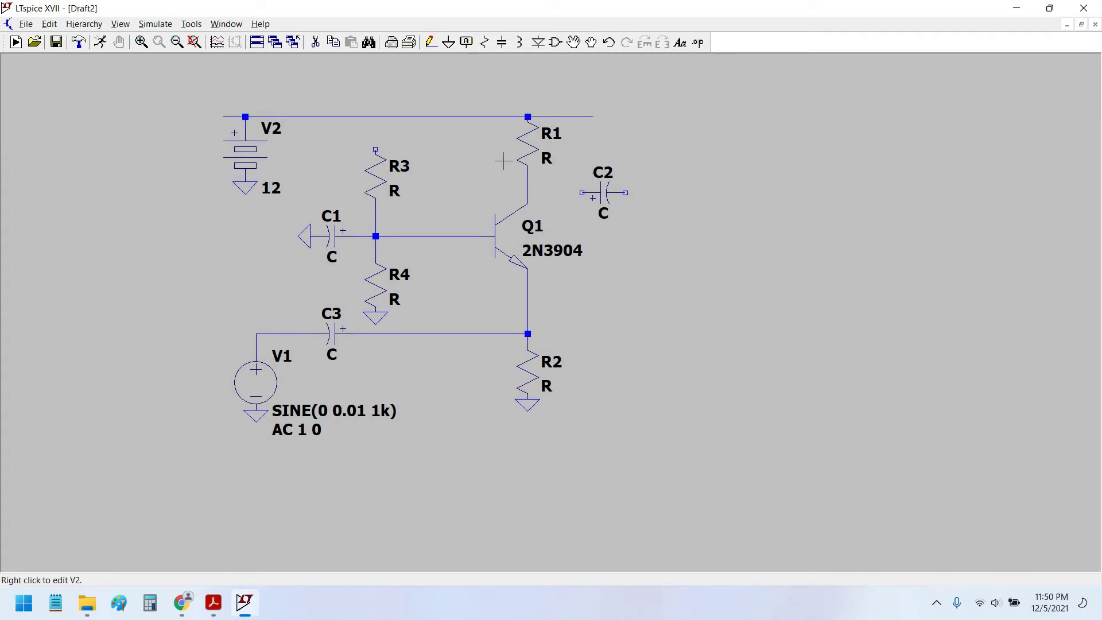
# Step: Wire C2's positive side to the transistor's collector and its other side to a net label named out
pyautogui.click(431, 42)
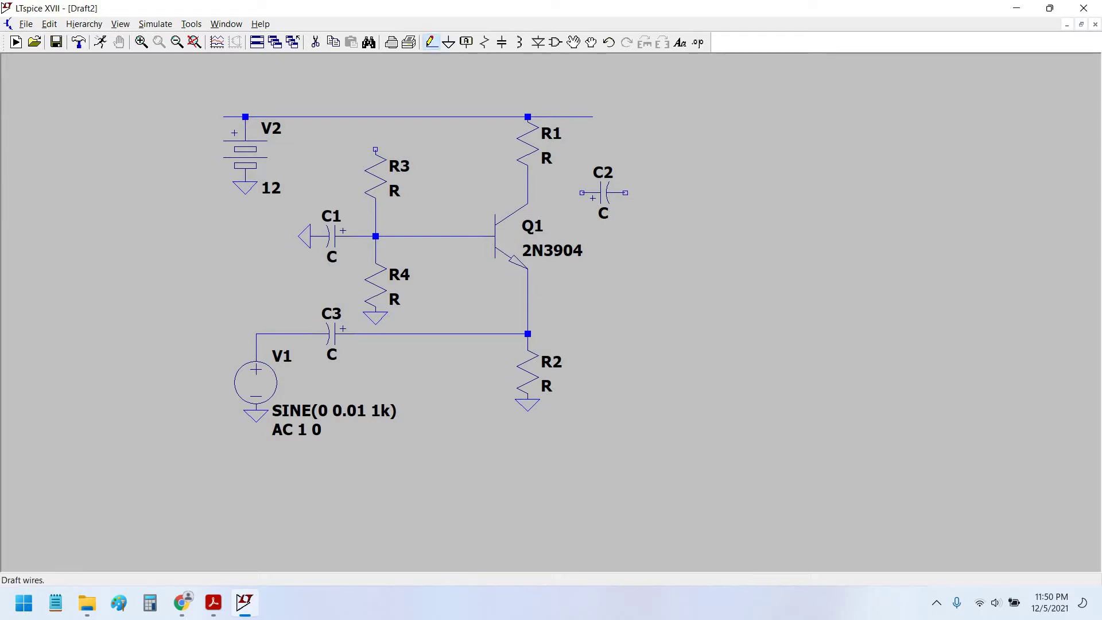
pyautogui.click(527, 192)
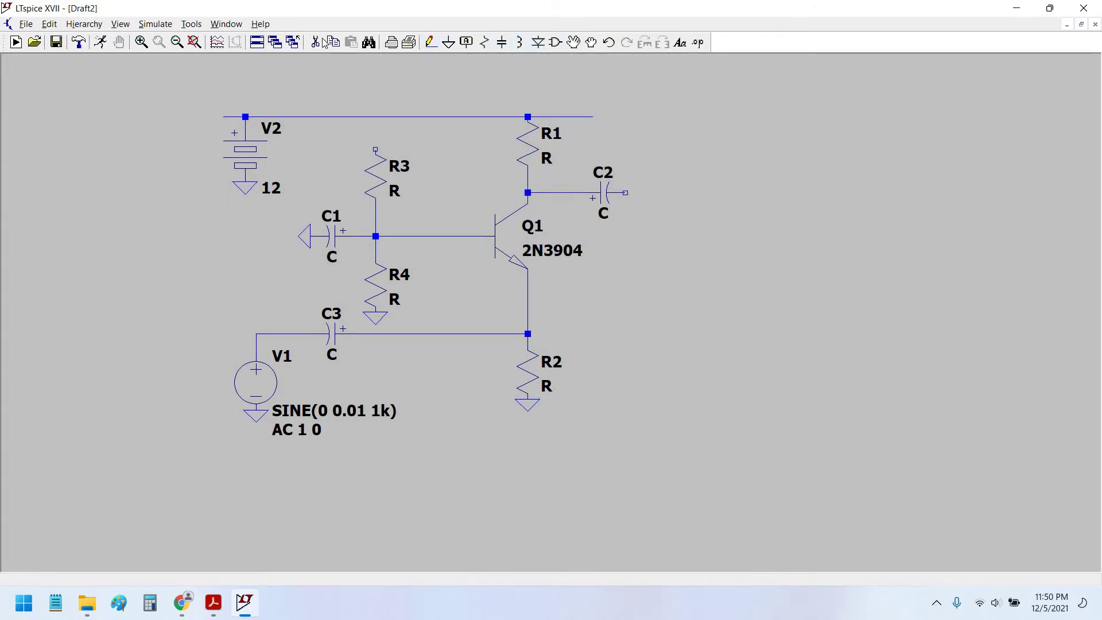
pyautogui.press('F4')
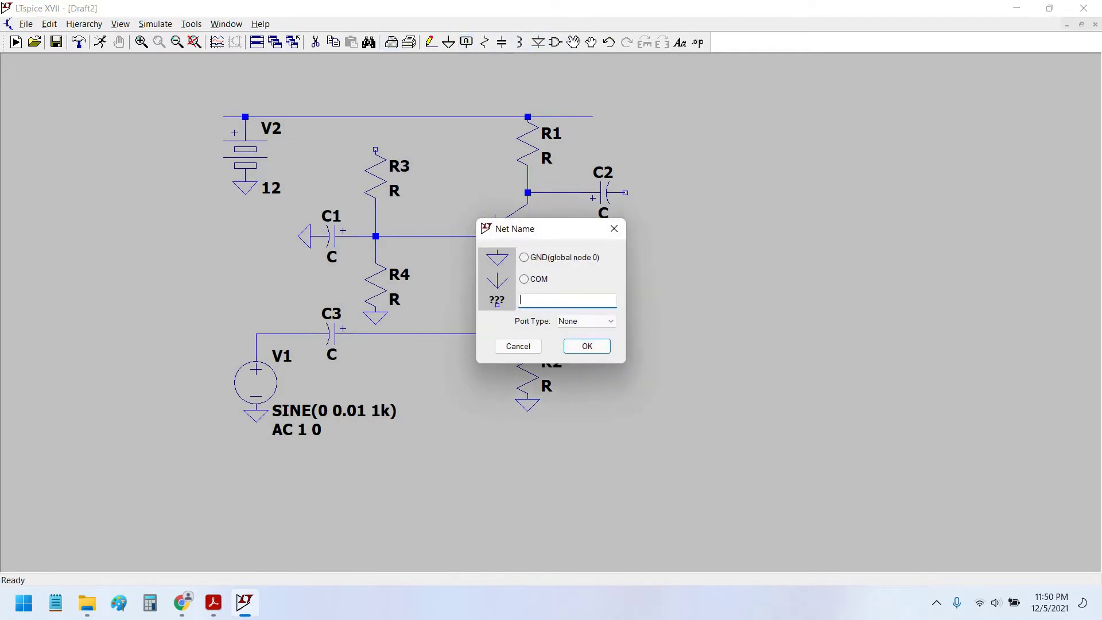
pyautogui.write('out')
pyautogui.press('Return')
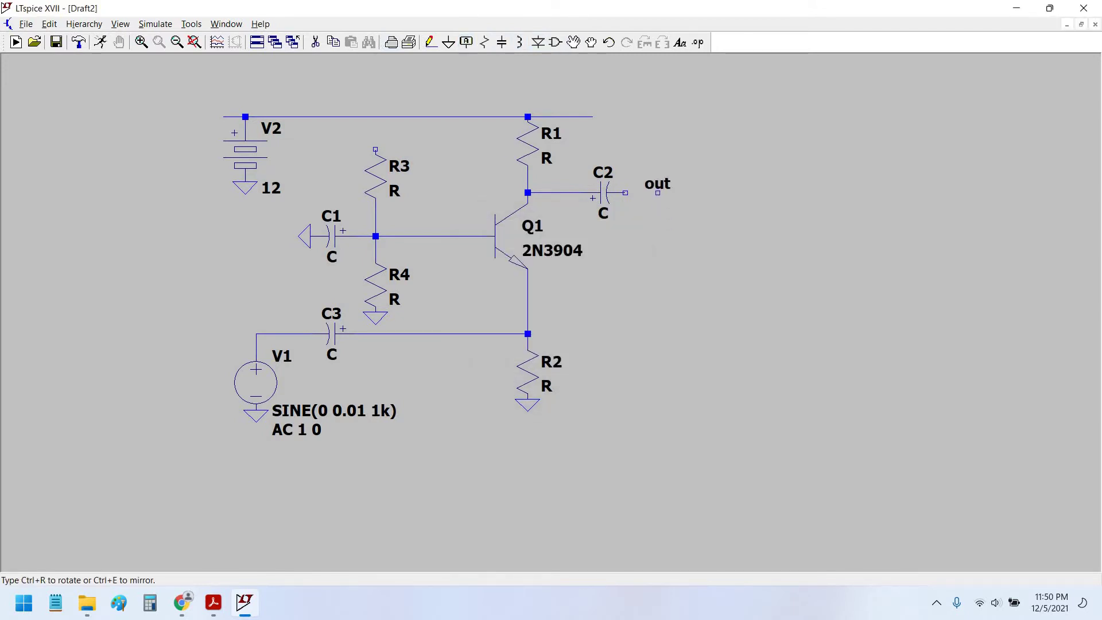
pyautogui.click(658, 192)
pyautogui.press('F3')
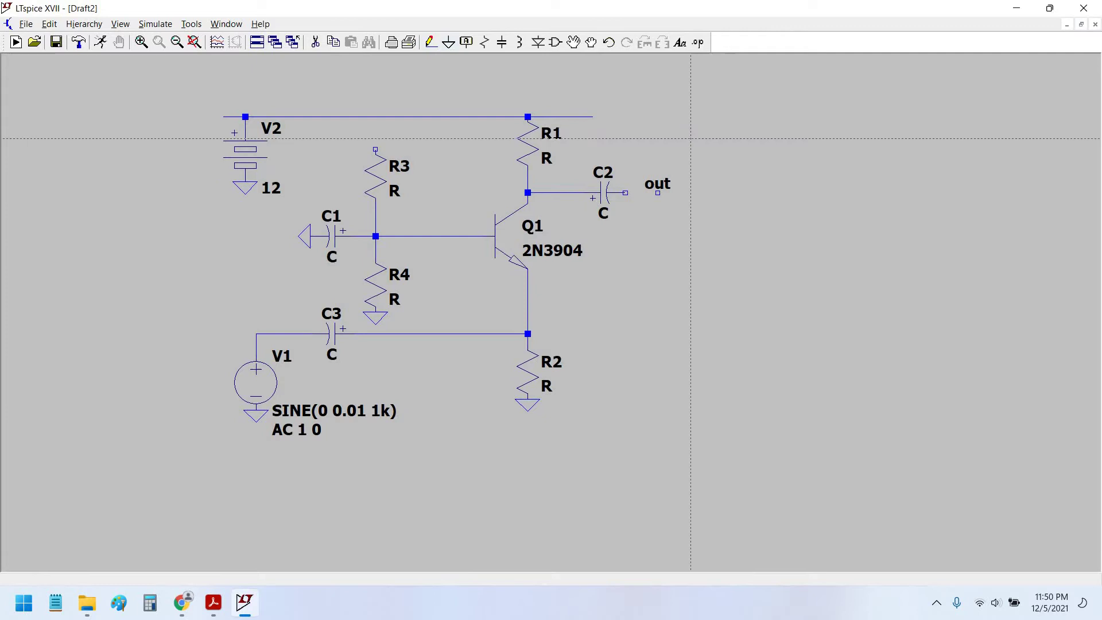
pyautogui.click(625, 193)
pyautogui.press('Escape')
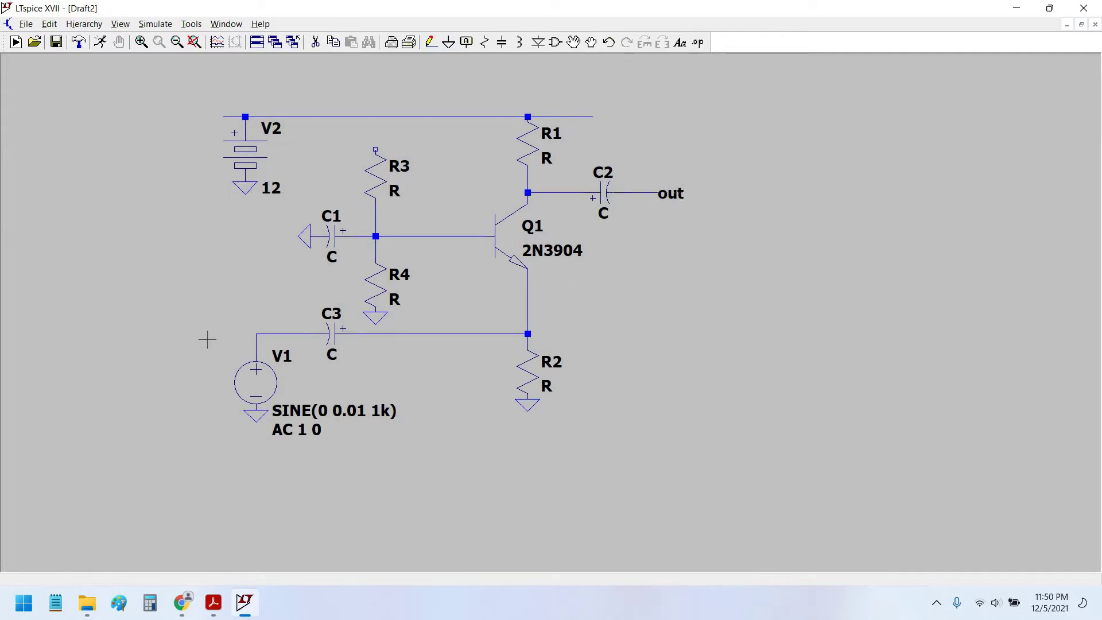
# Step: Label the net between V1 and C3 as in
pyautogui.click(465, 44)
pyautogui.press('Return')
pyautogui.click(256, 333)
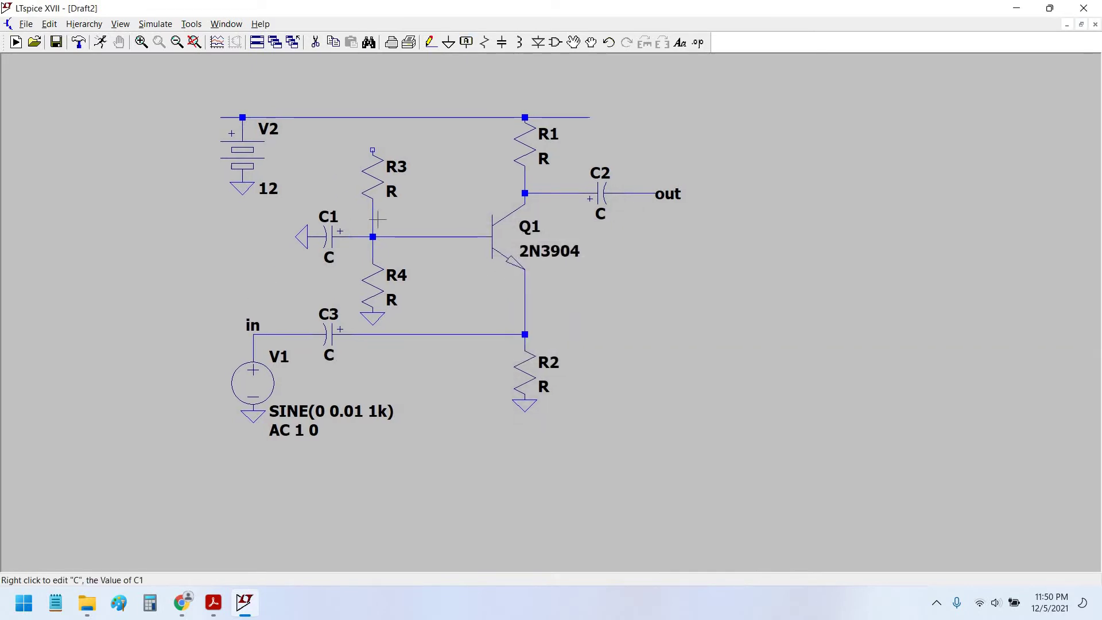
# Step: Wire R3's upper end to the supply rail
pyautogui.moveTo(428, 193); pyautogui.dragTo(436, 203)
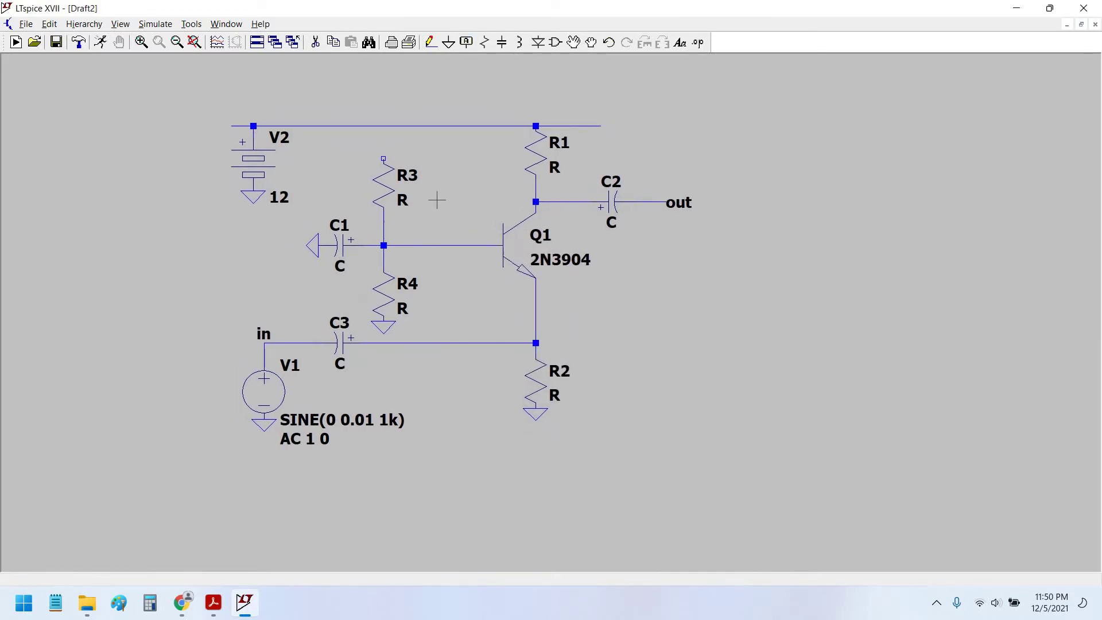
pyautogui.press('F3')
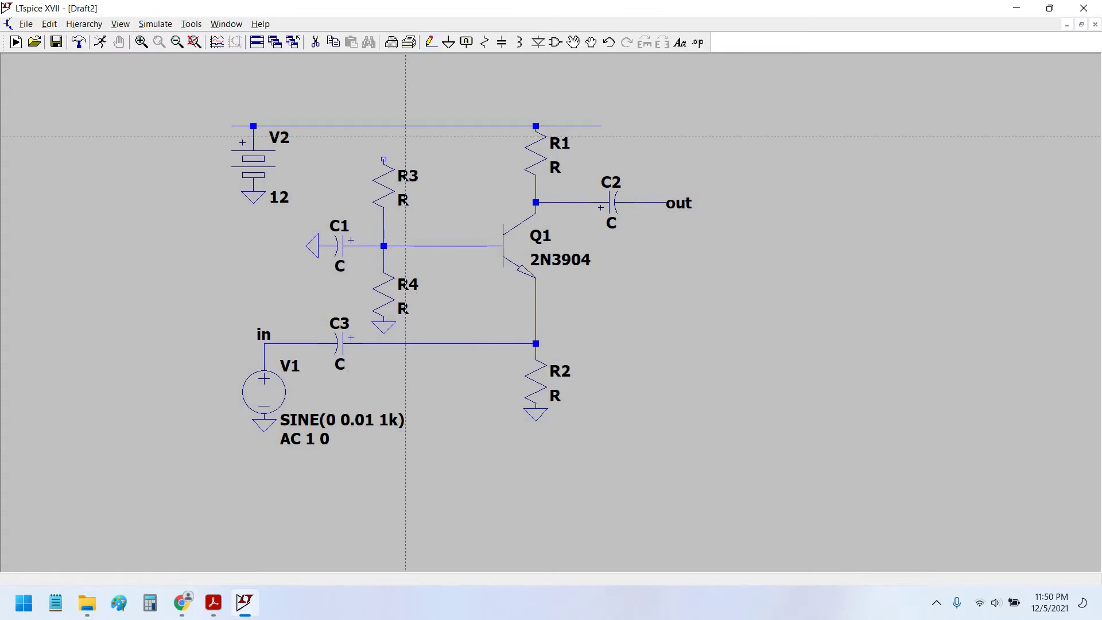
pyautogui.click(384, 159)
pyautogui.click(384, 126)
pyautogui.press('Escape')
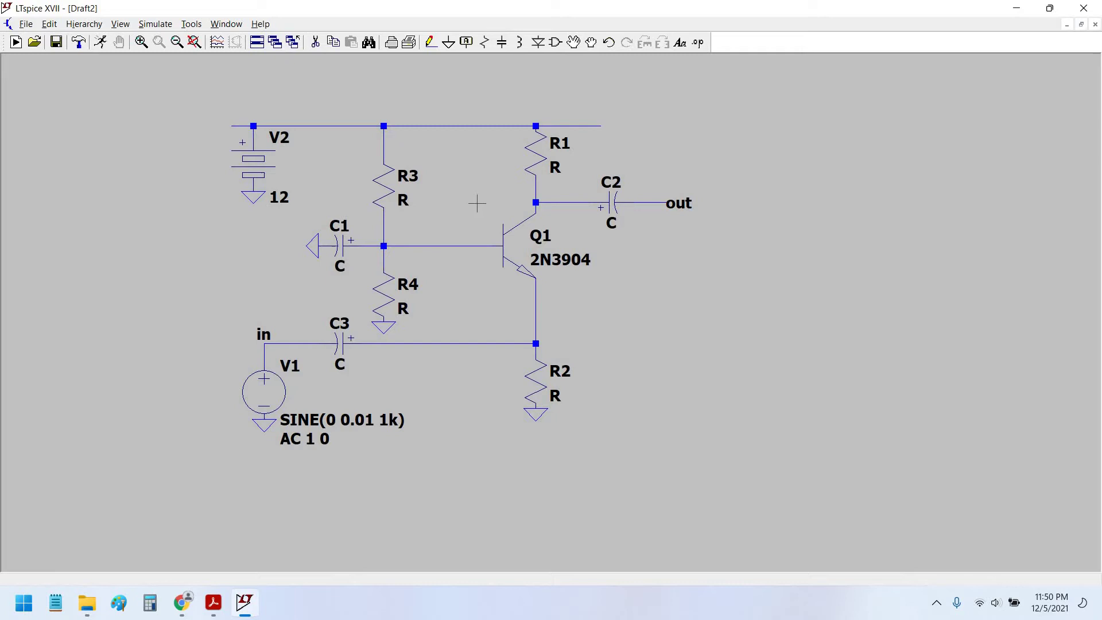
# Step: Set the resistance of R3 to 68k and R4 to 4.7k
pyautogui.moveTo(450, 194); pyautogui.dragTo(465, 218)
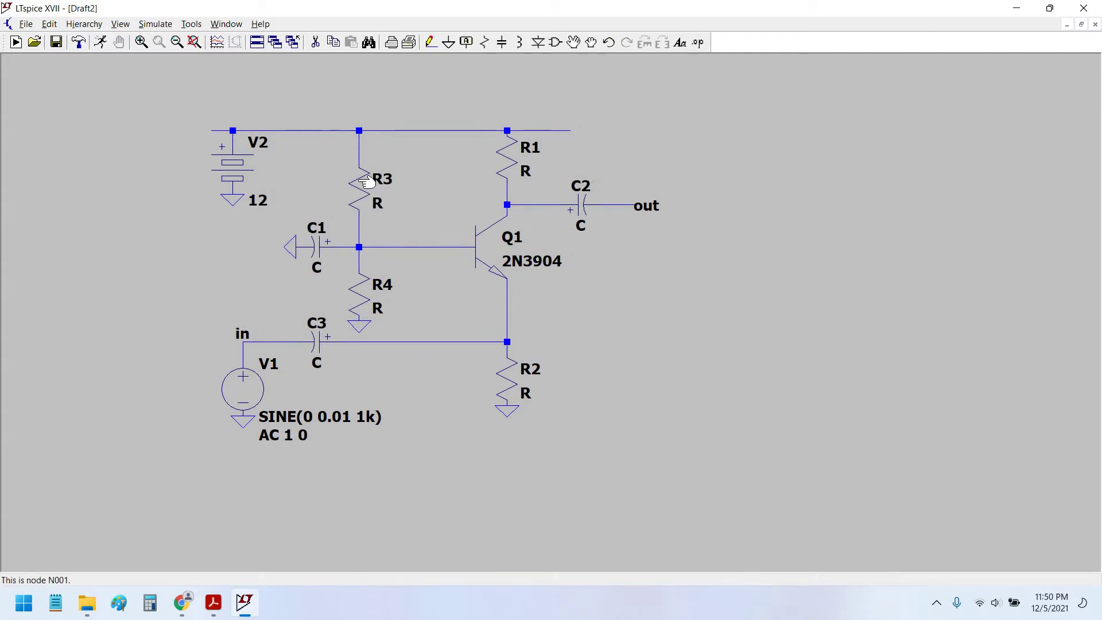
pyautogui.rightClick(380, 210)
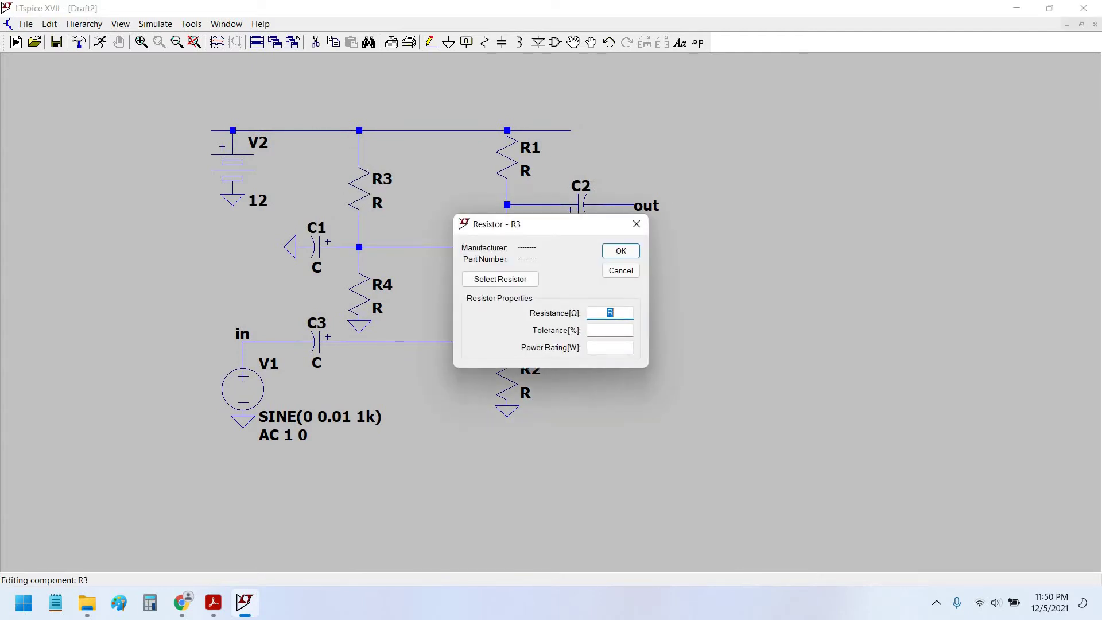
pyautogui.write('68k')
pyautogui.press('Return')
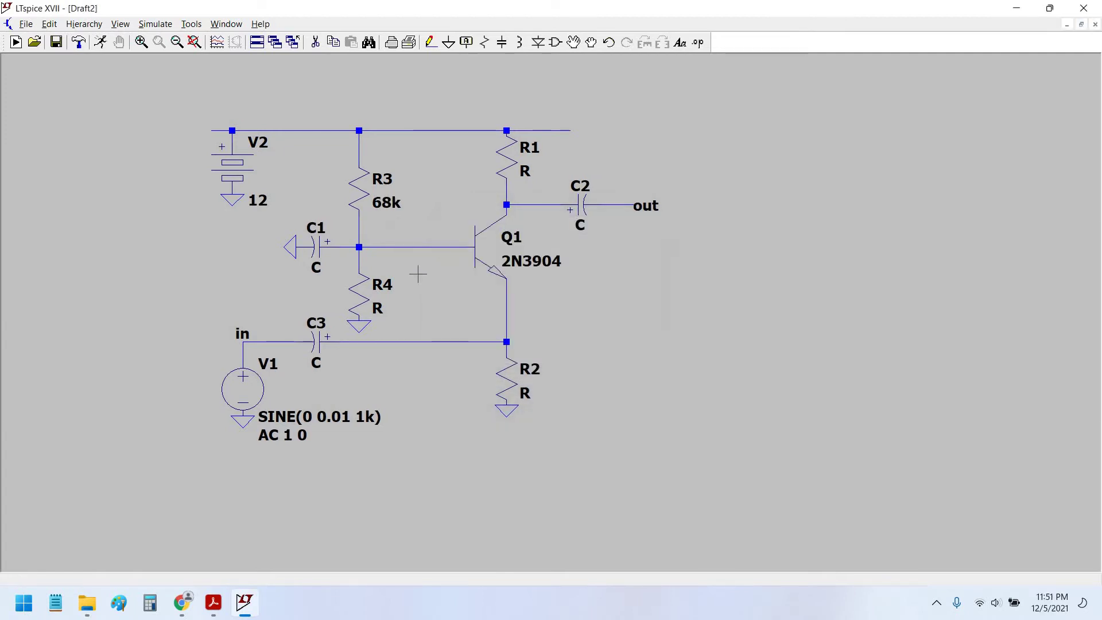
pyautogui.rightClick(416, 326)
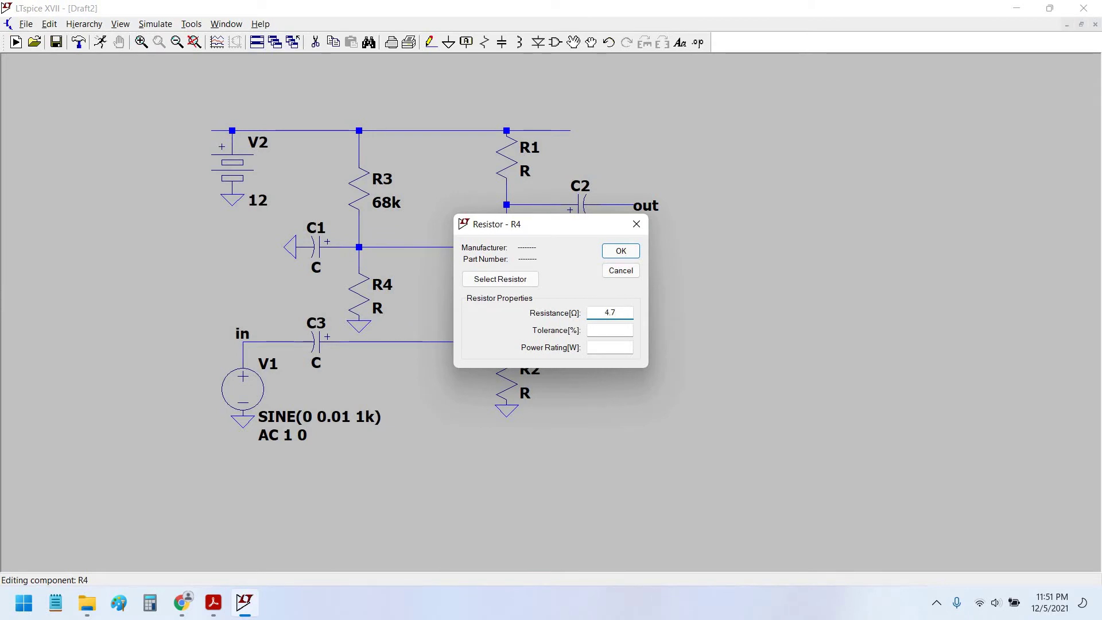
pyautogui.press('Return')
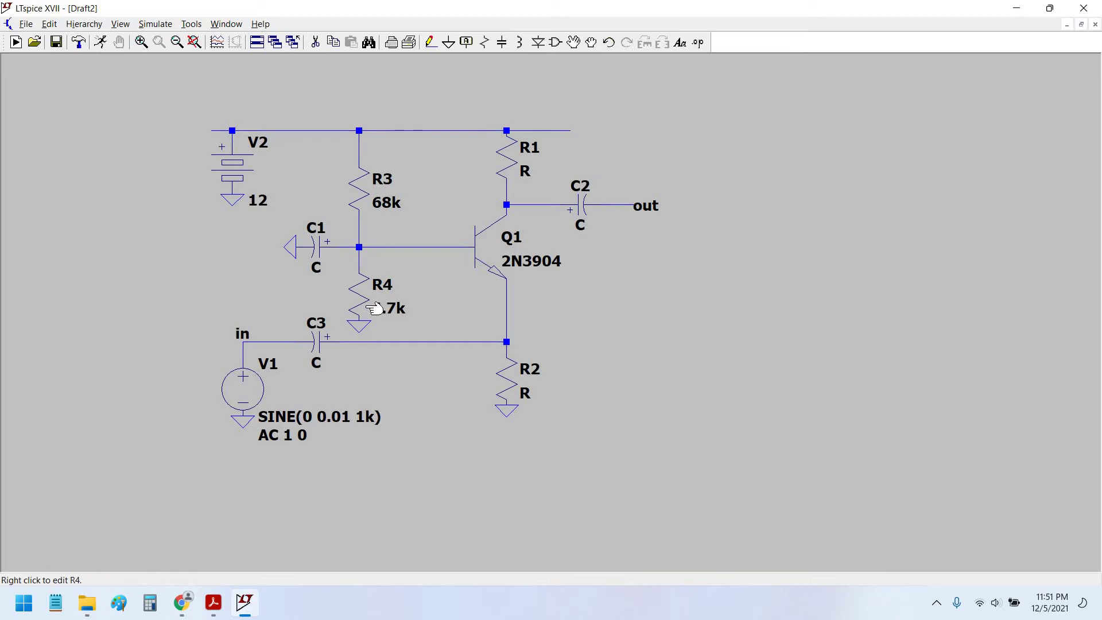
# Step: Write the base-voltage divider formula Vb = VCC x (R4/(R4+R3)) in Notepad, consulting the schematic, and return to LTspice
pyautogui.click(56, 604)
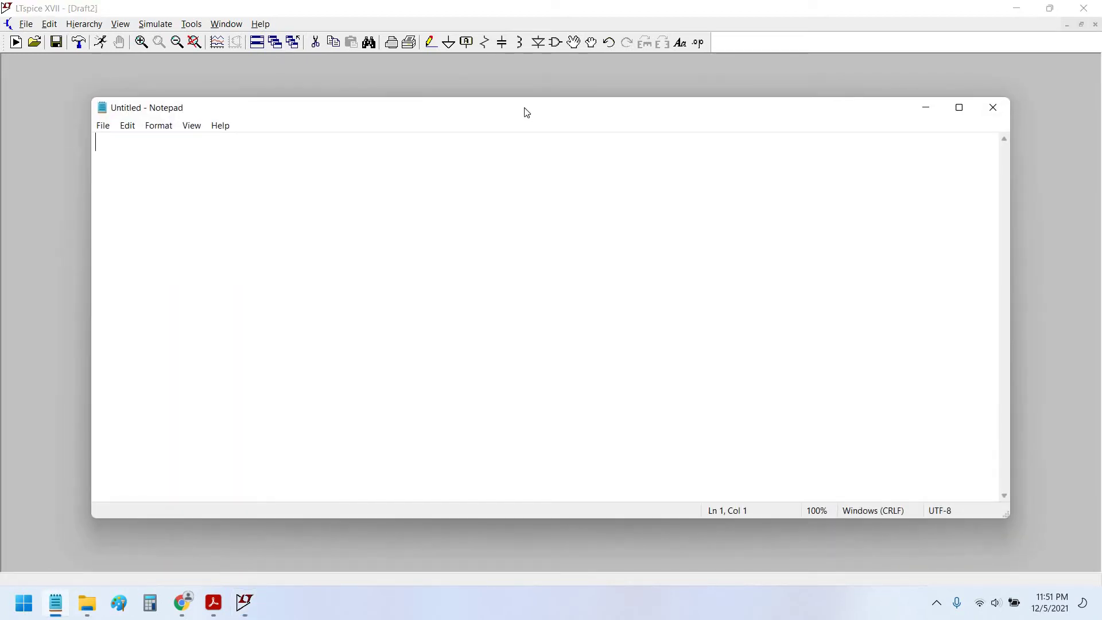
pyautogui.write('Vb =')
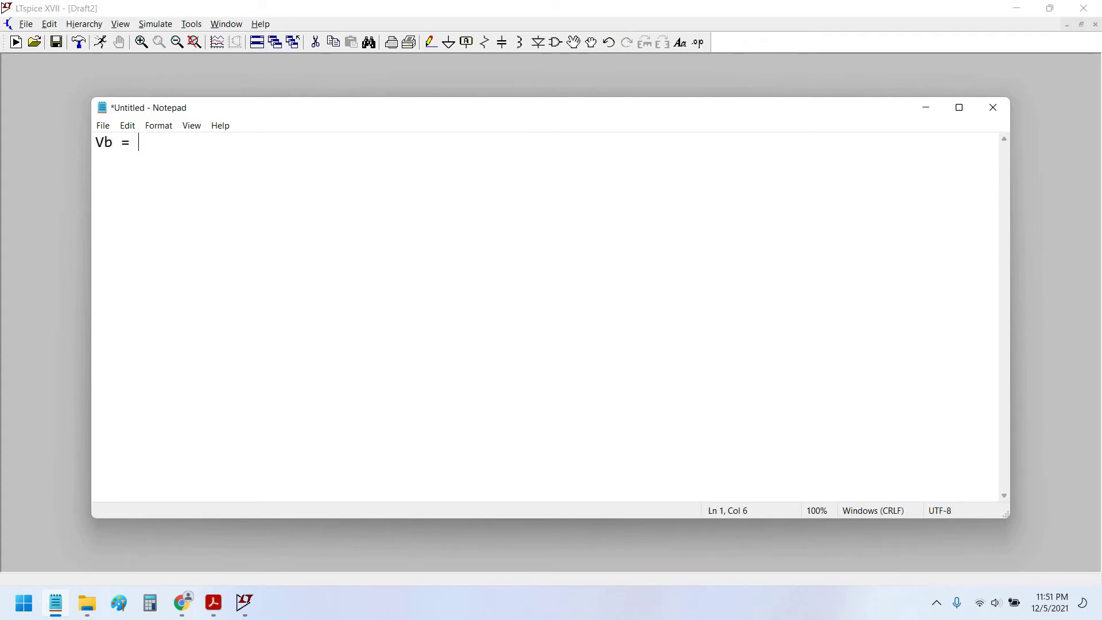
pyautogui.hotkey('alt', 'Tab')
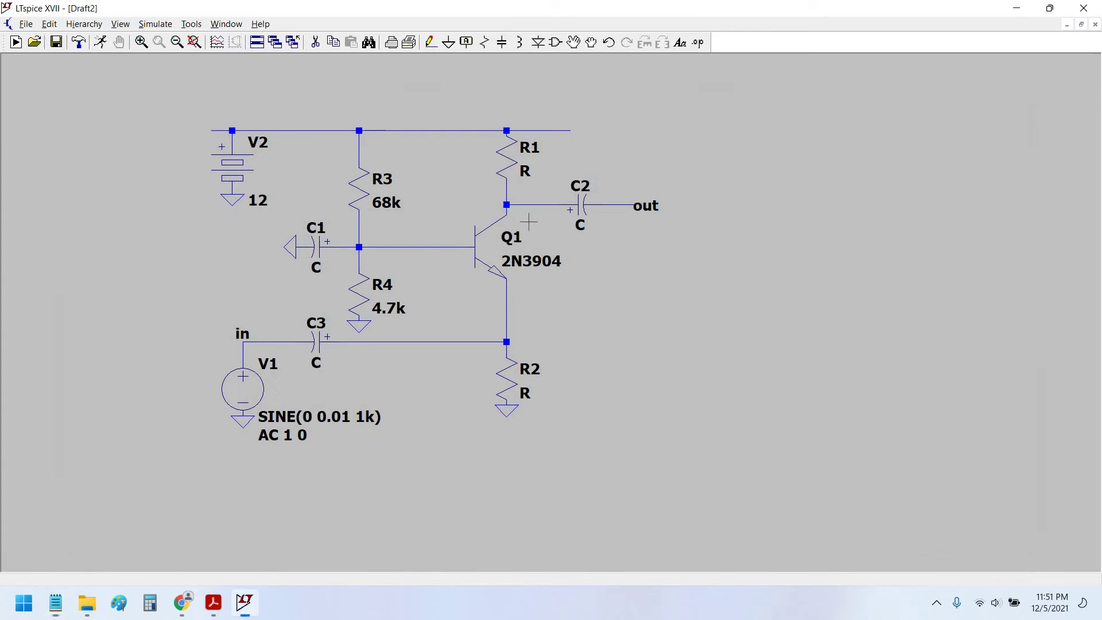
pyautogui.hotkey('alt', 'Tab')
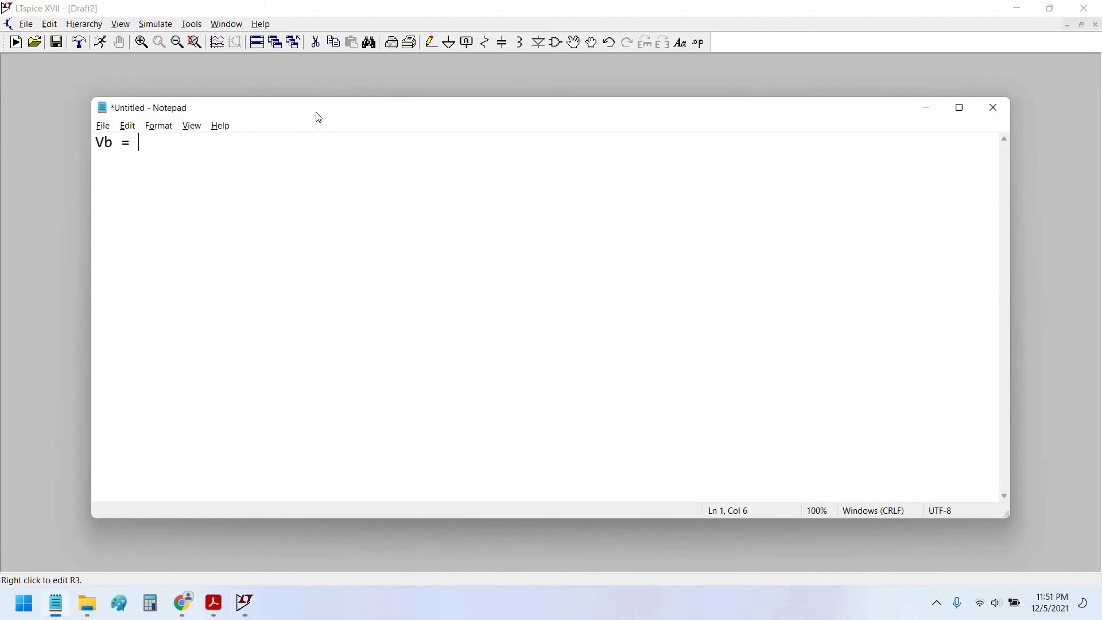
pyautogui.hotkey('alt', 'Tab')
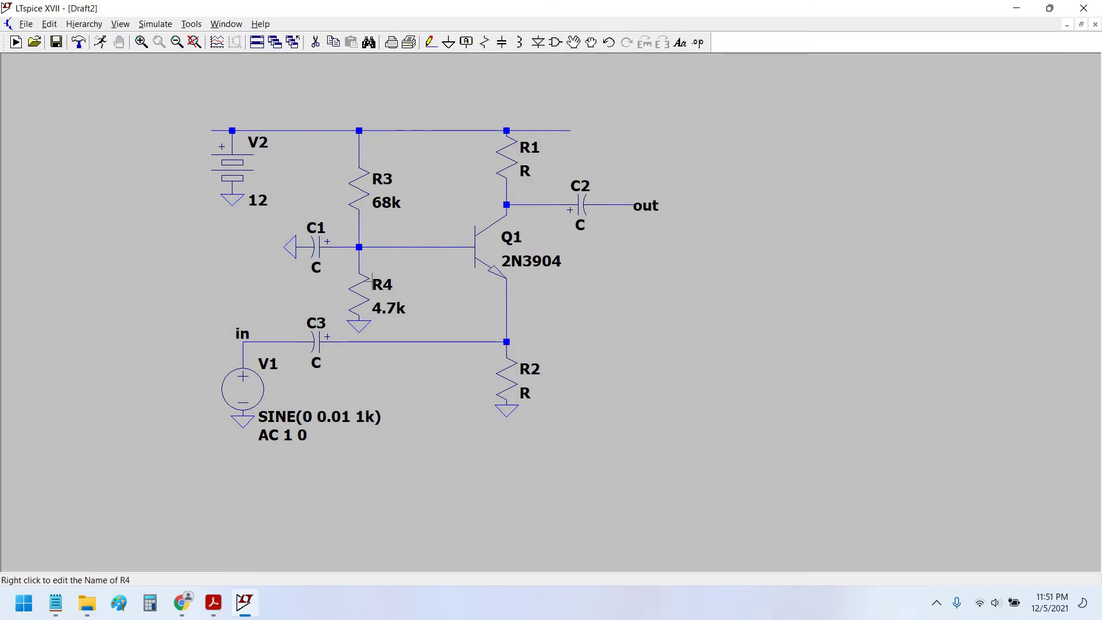
pyautogui.hotkey('alt', 'Tab')
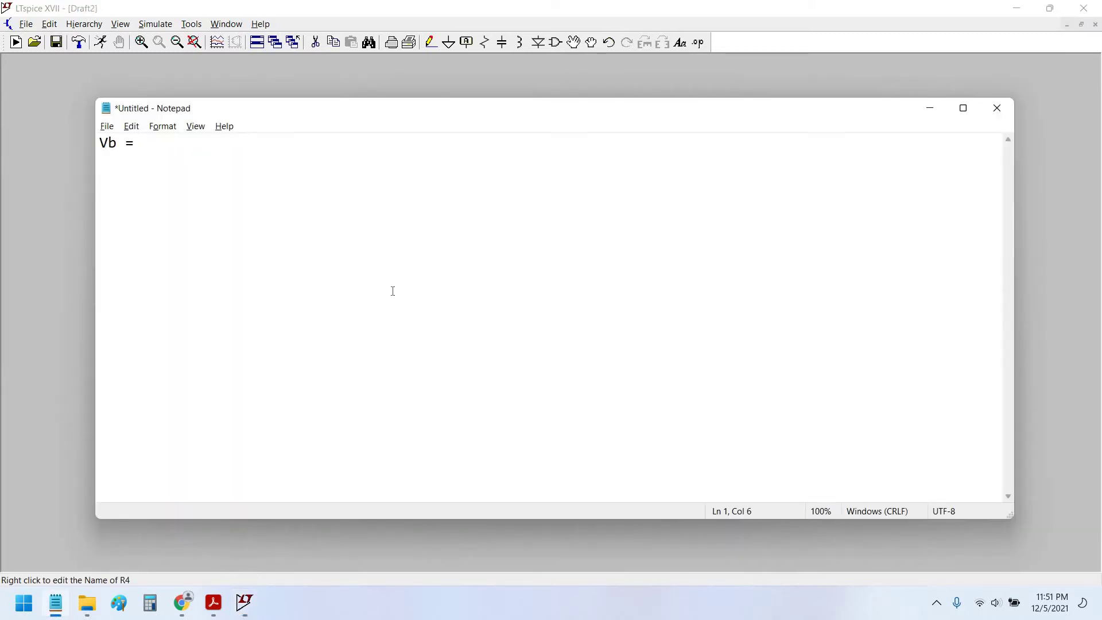
pyautogui.write('VCC x (R4/(R4+')
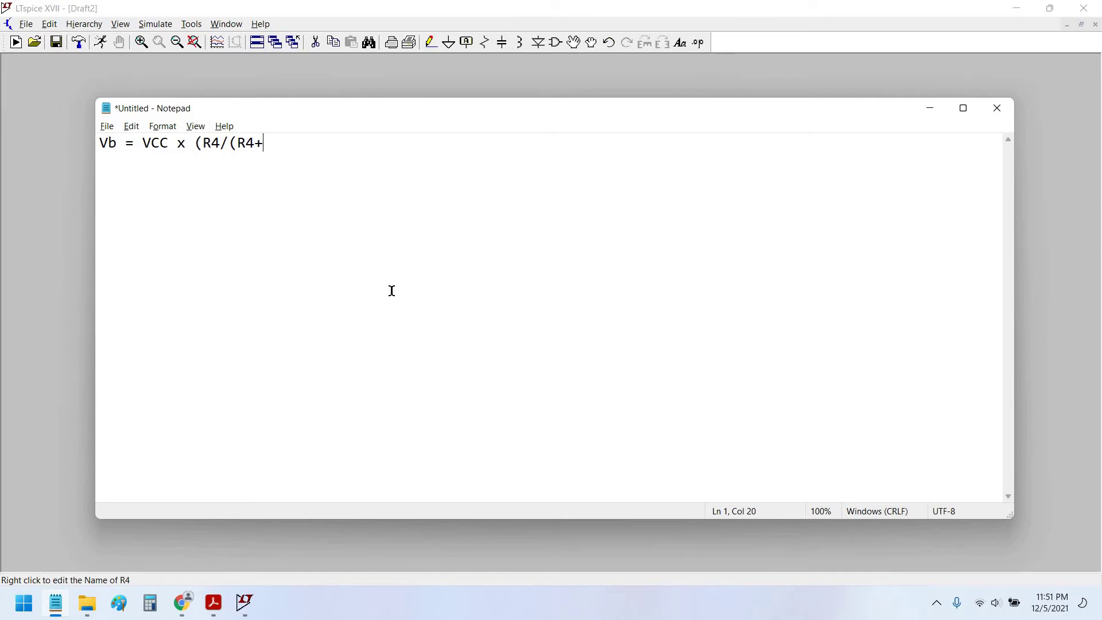
pyautogui.hotkey('alt', 'Tab')
pyautogui.hotkey('alt', 'Tab')
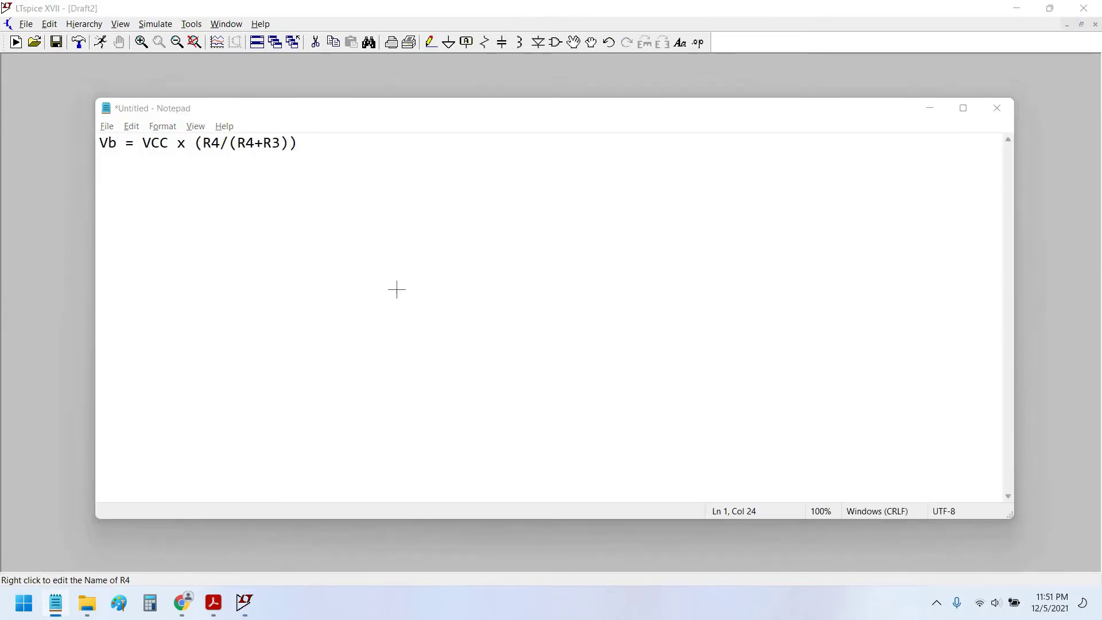
pyautogui.hotkey('alt', 'Tab')
pyautogui.hotkey('alt', 'Tab')
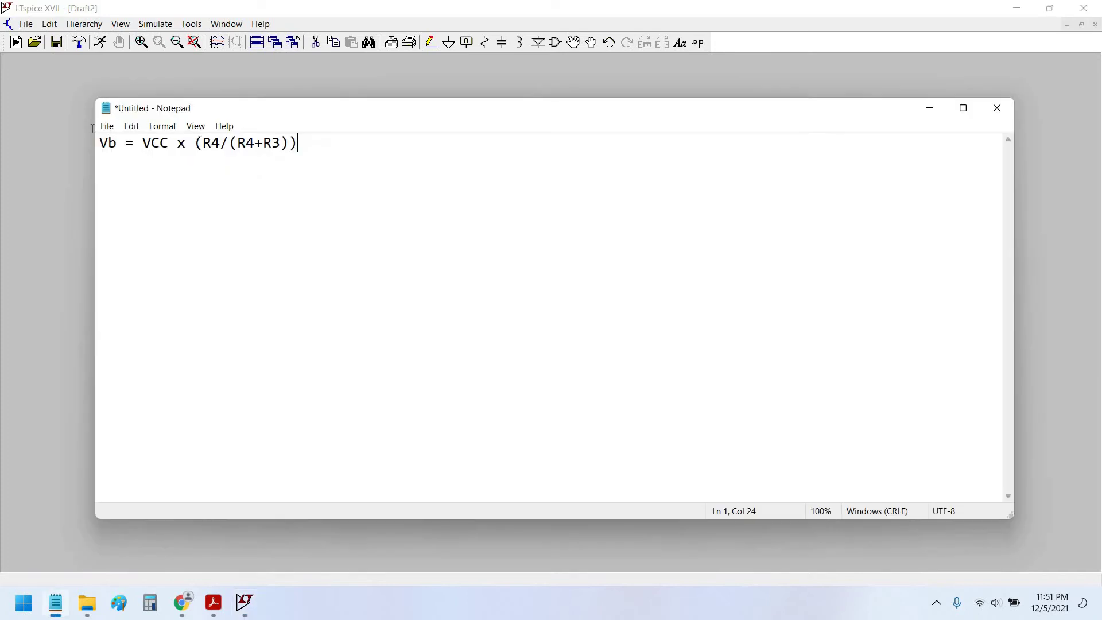
pyautogui.hotkey('ctrl', 'a')
pyautogui.hotkey('alt', 'Tab')
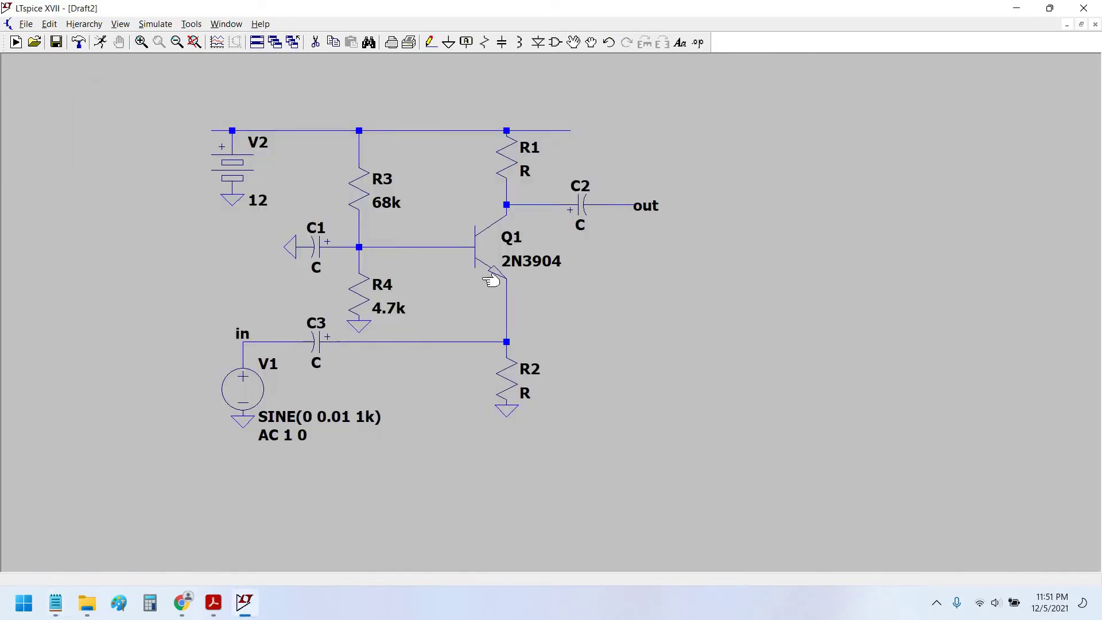
# Step: Set the collector resistor R1 to 10k and the emitter resistor R2 to 100
pyautogui.moveTo(492, 280); pyautogui.dragTo(494, 282)
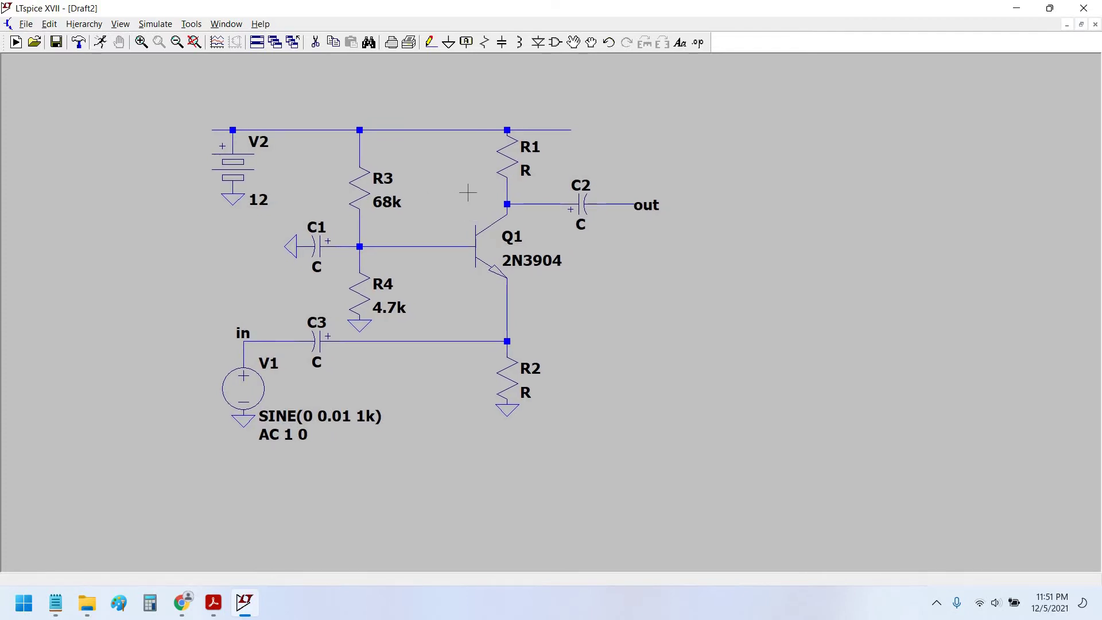
pyautogui.moveTo(492, 199); pyautogui.dragTo(514, 192)
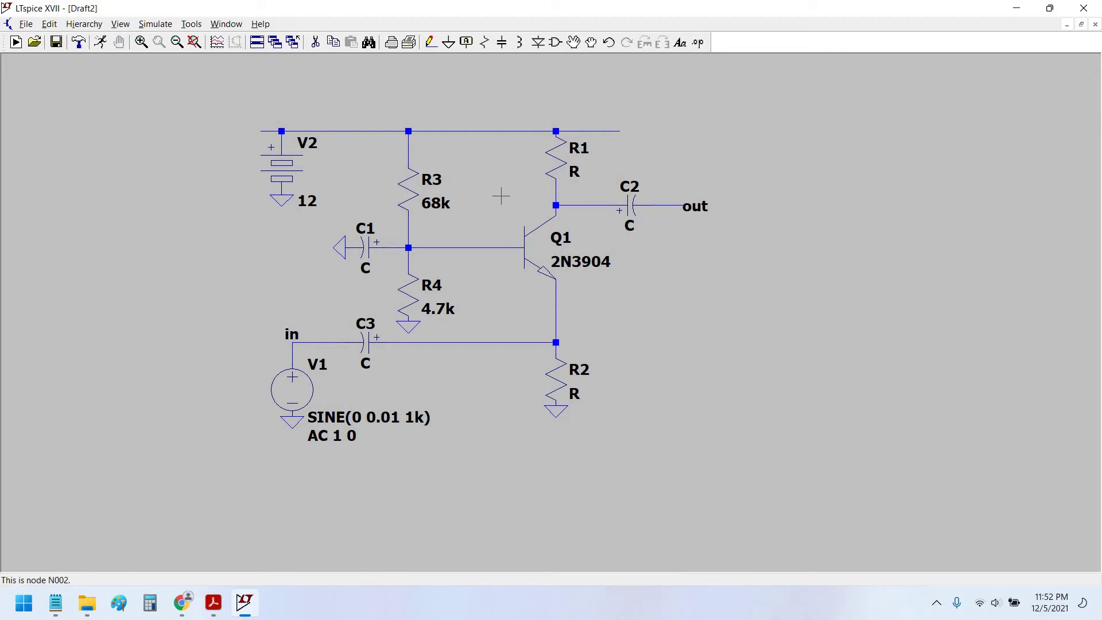
pyautogui.moveTo(496, 194); pyautogui.dragTo(497, 195)
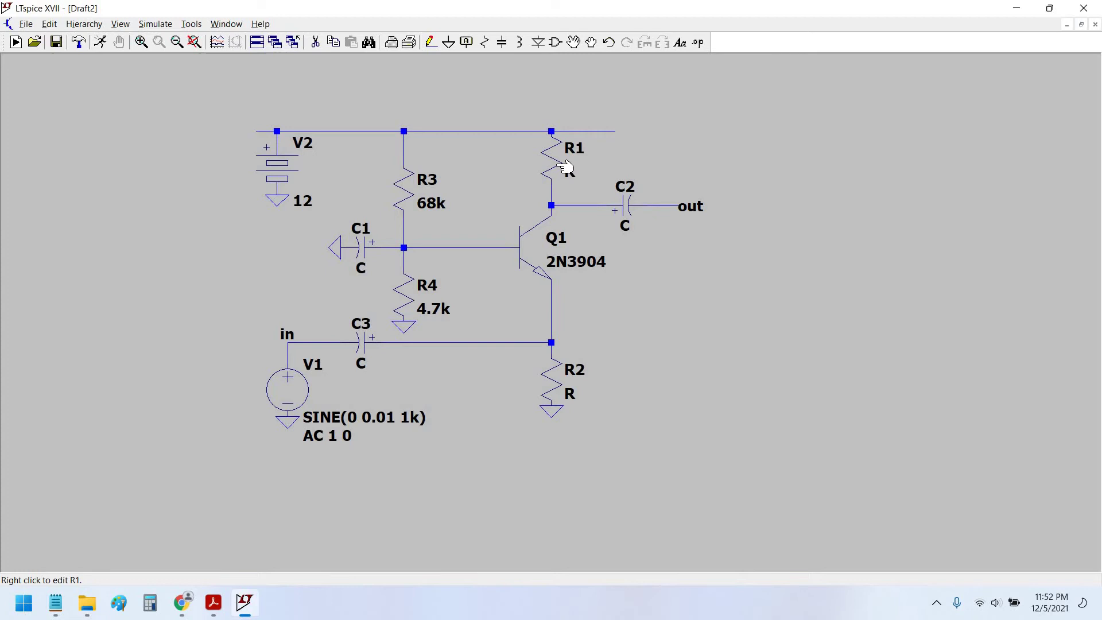
pyautogui.rightClick(565, 167)
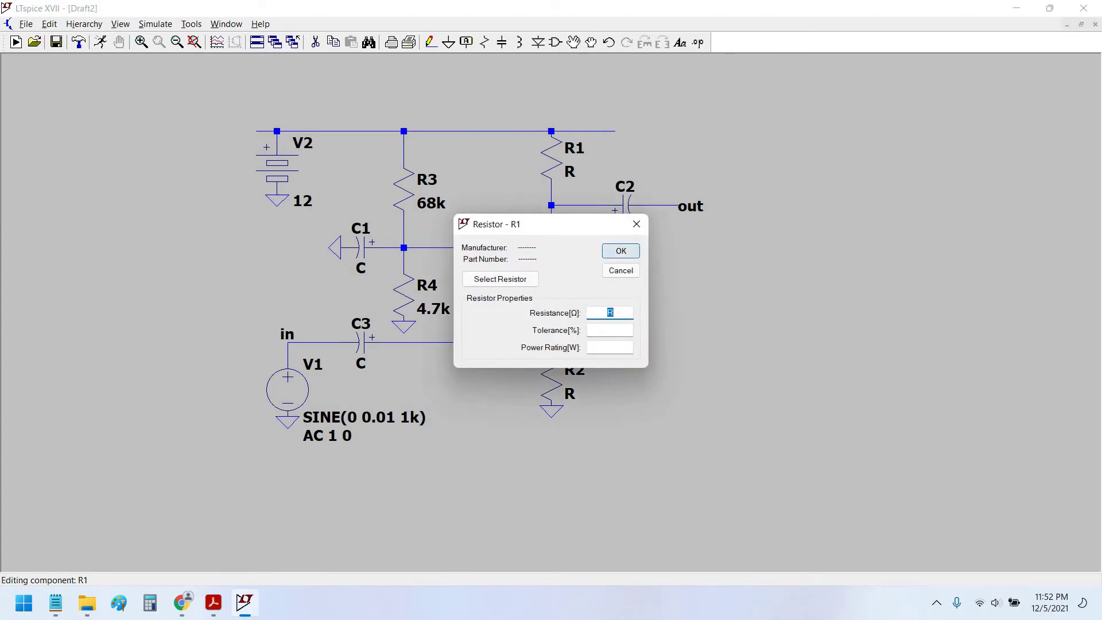
pyautogui.click(636, 249)
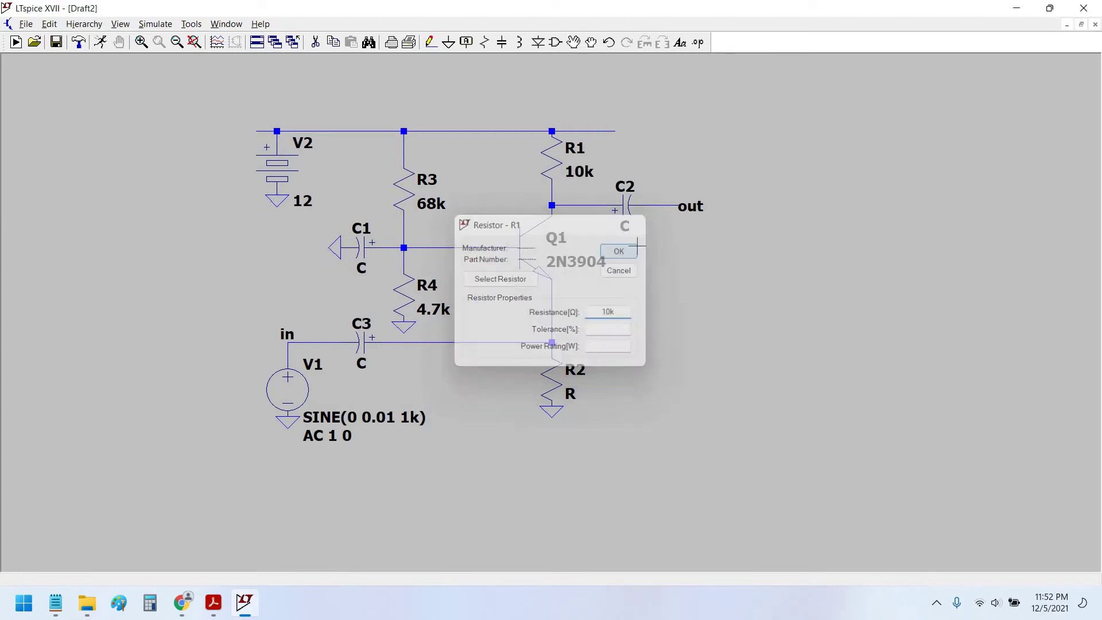
pyautogui.rightClick(565, 378)
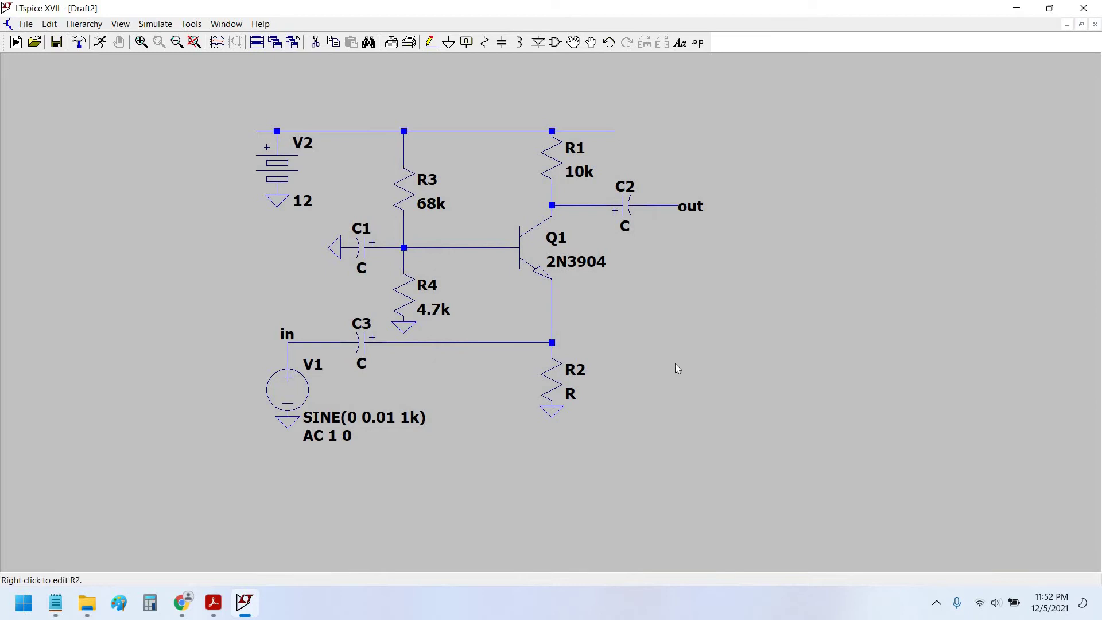
pyautogui.write('100')
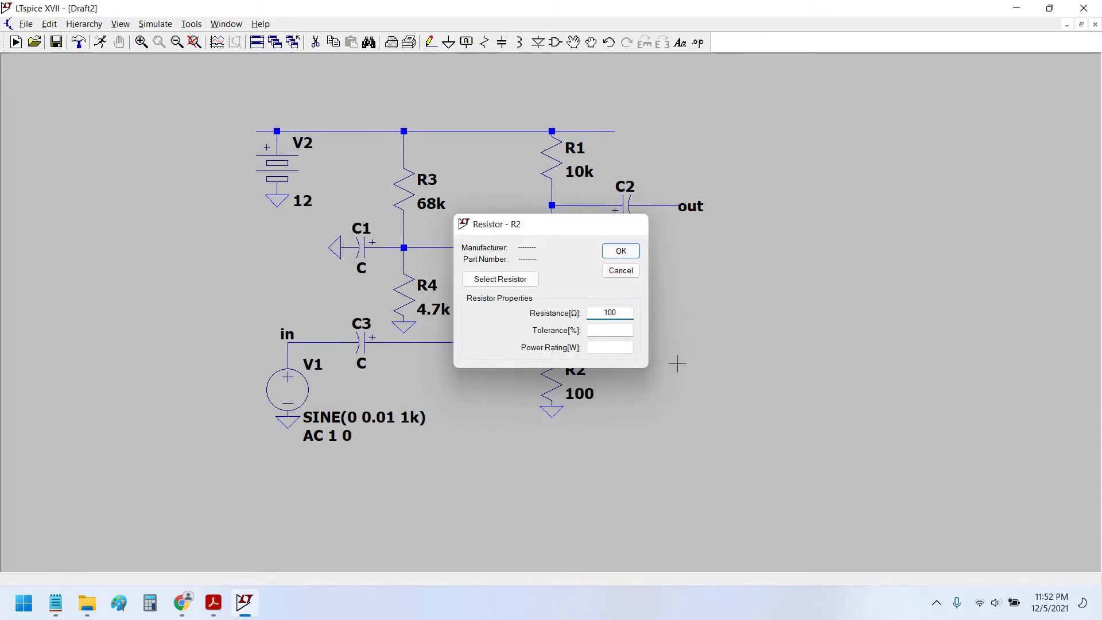
pyautogui.press('Return')
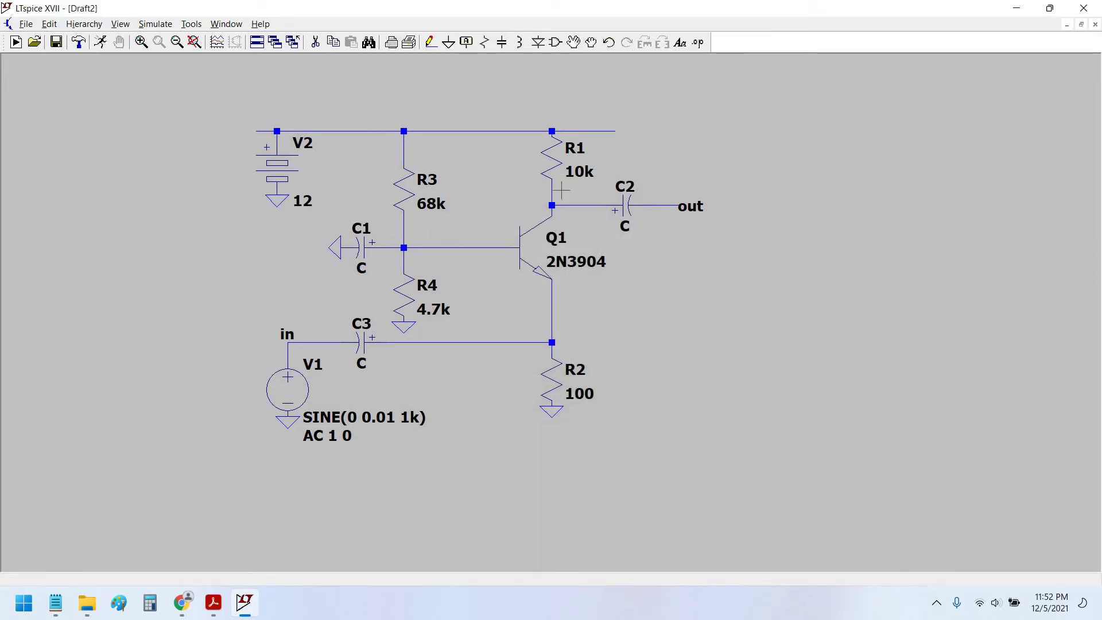
# Step: Set the capacitance of the output capacitor C2 and the input capacitor C3 to 1u each
pyautogui.moveTo(491, 214); pyautogui.dragTo(495, 214)
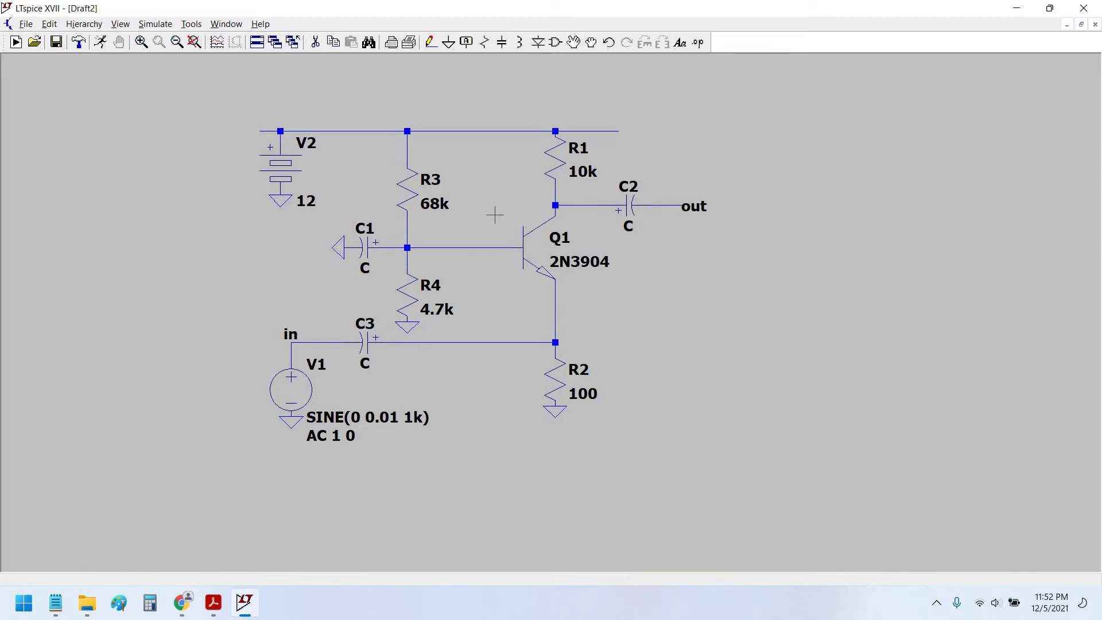
pyautogui.moveTo(565, 239); pyautogui.dragTo(558, 241)
pyautogui.moveTo(486, 322); pyautogui.dragTo(487, 331)
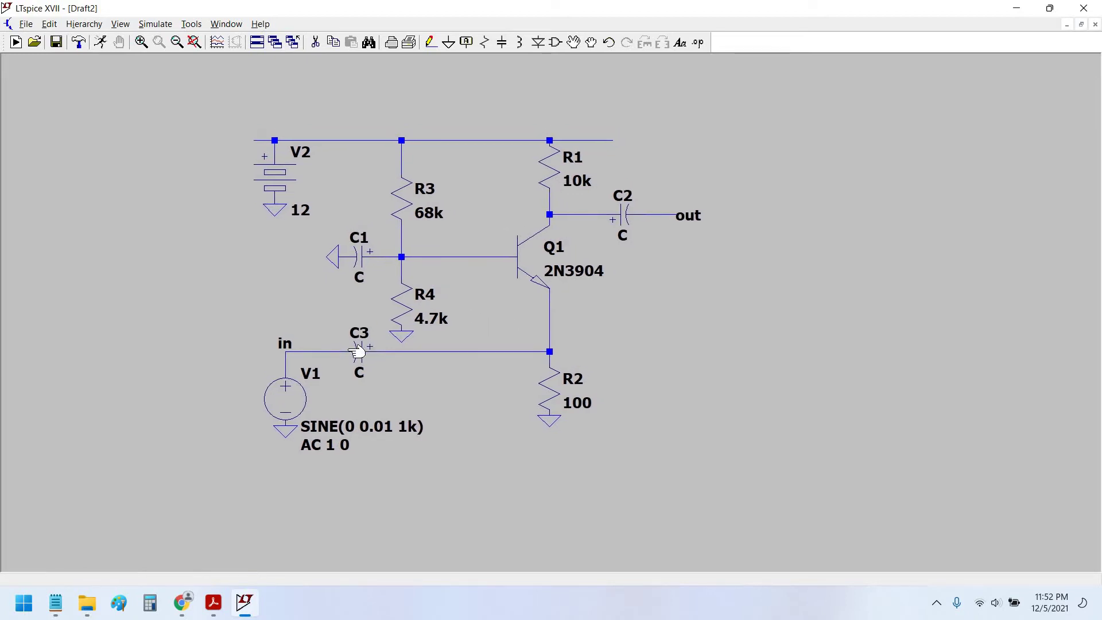
pyautogui.rightClick(630, 218)
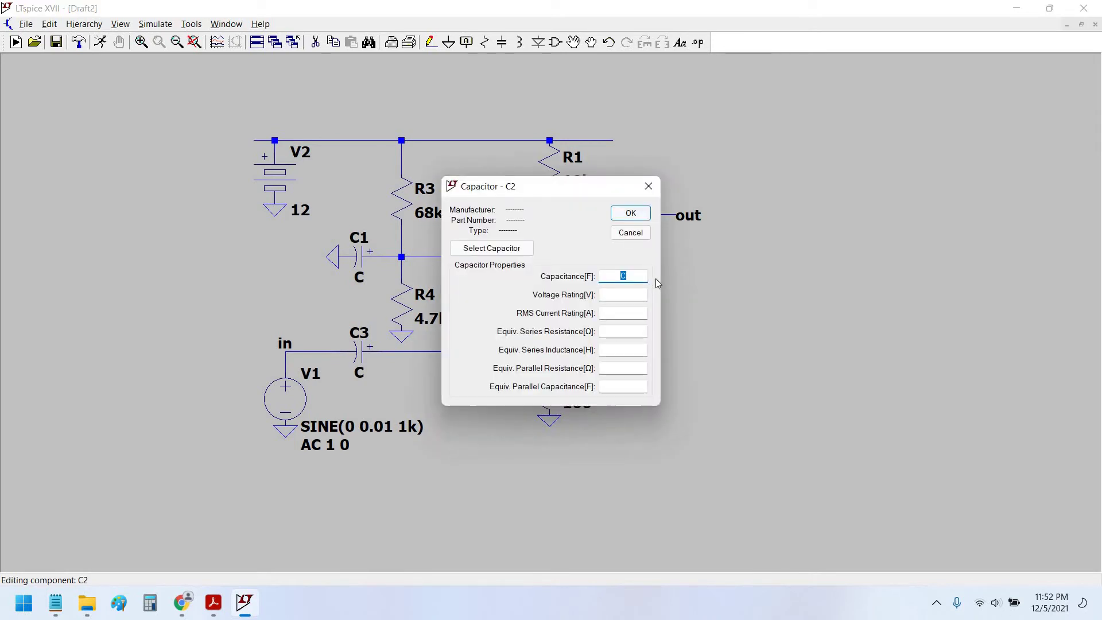
pyautogui.write('1u')
pyautogui.press('Return')
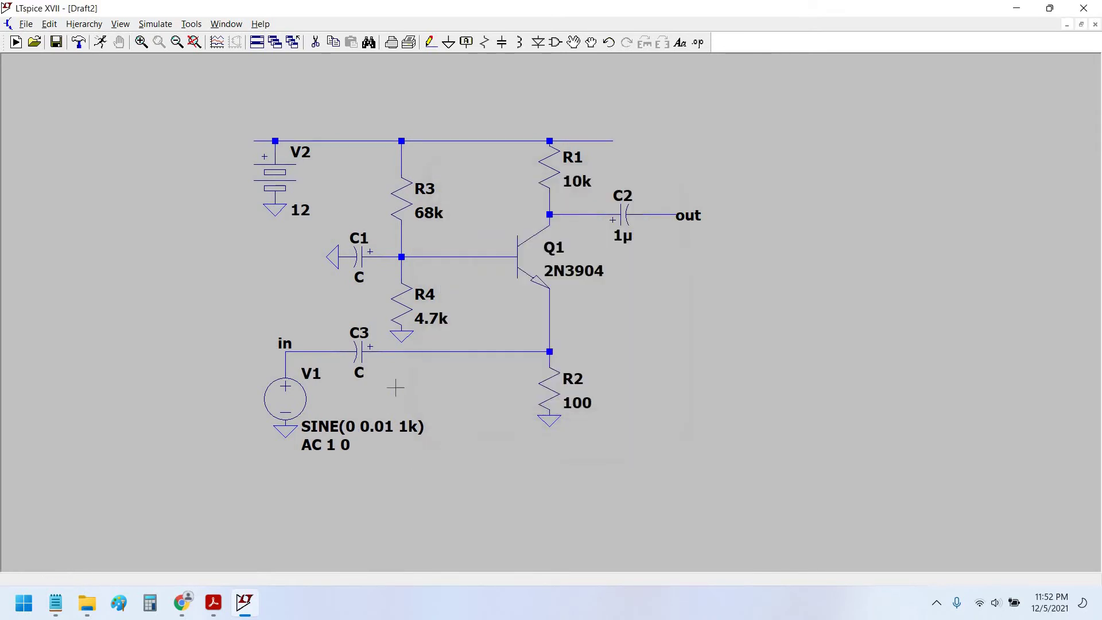
pyautogui.rightClick(365, 354)
pyautogui.write('1')
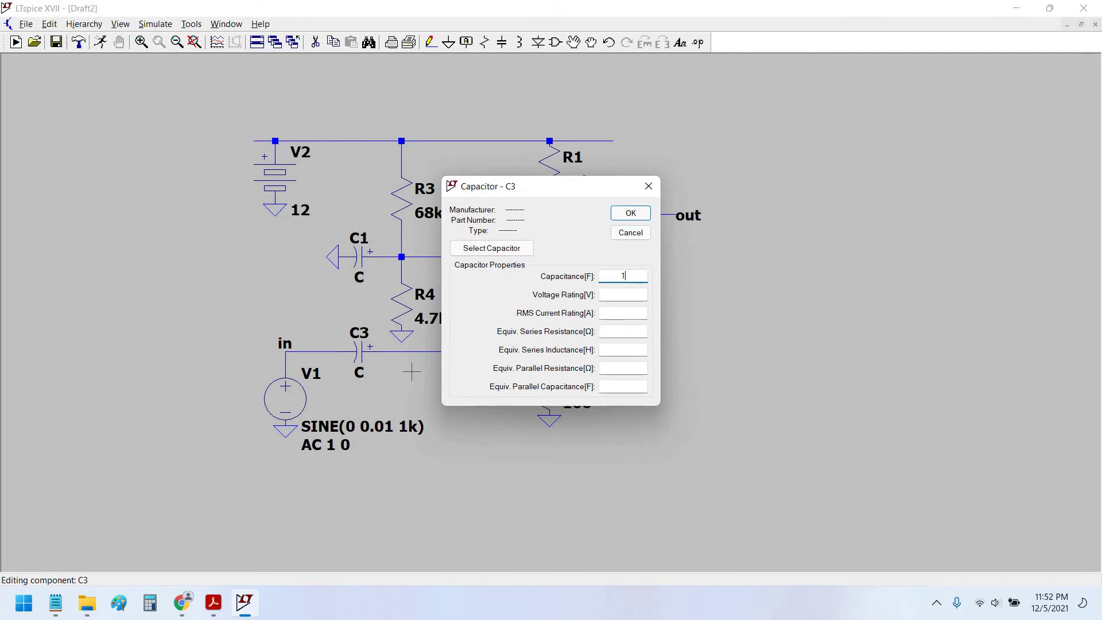
pyautogui.write('u')
pyautogui.press('Return')
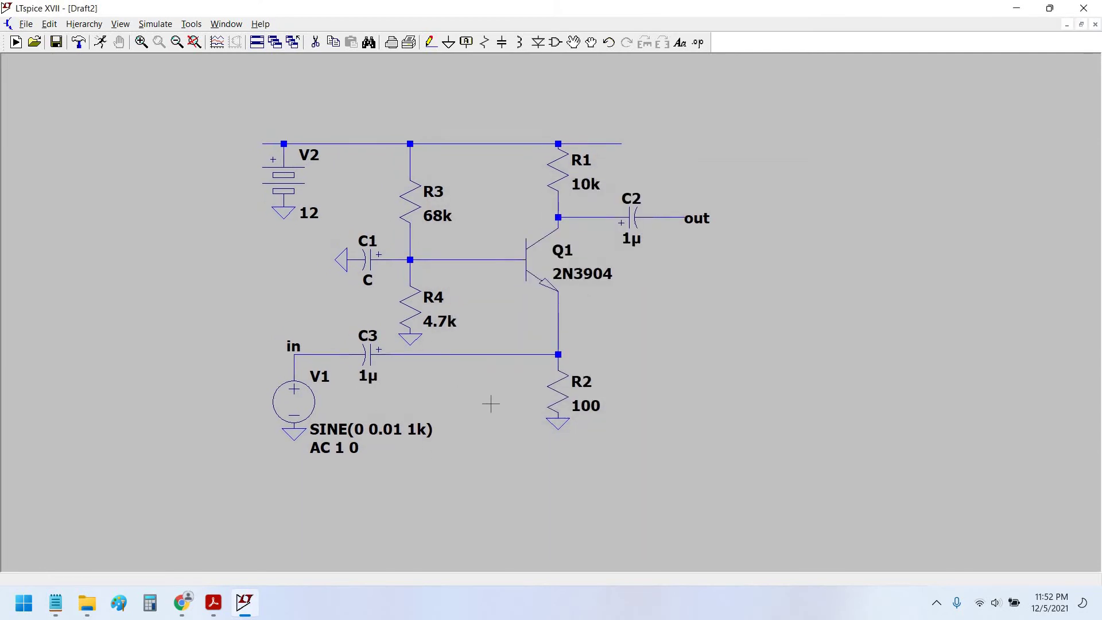
# Step: Define a transient simulation with a 10m stop time and place its .tran directive below the circuit
pyautogui.click(139, 24)
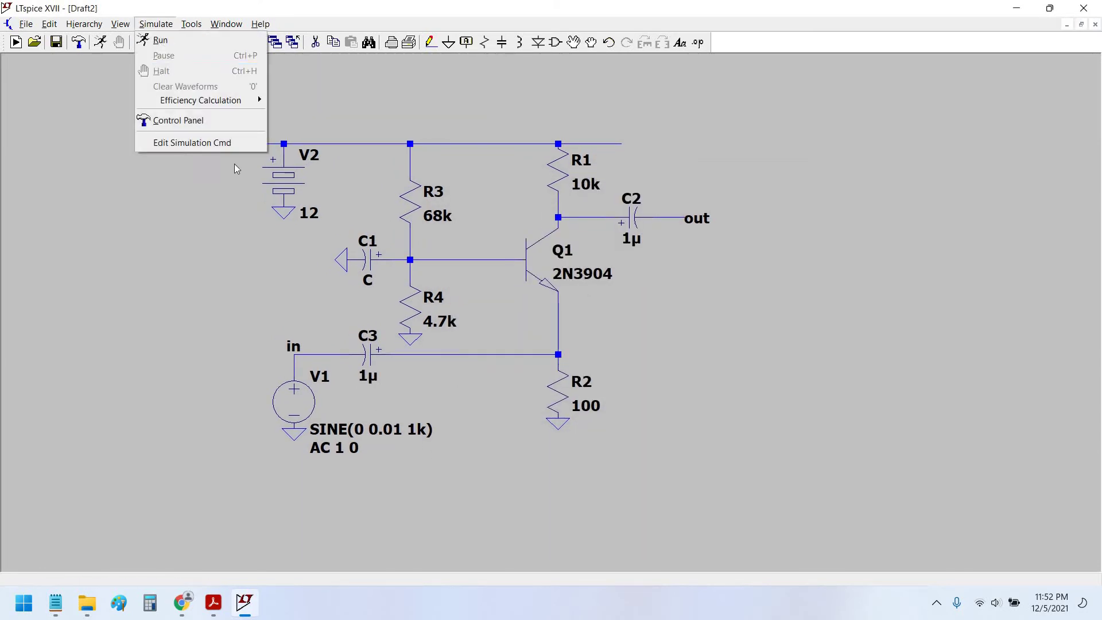
pyautogui.click(172, 143)
pyautogui.moveTo(448, 174); pyautogui.dragTo(419, 165)
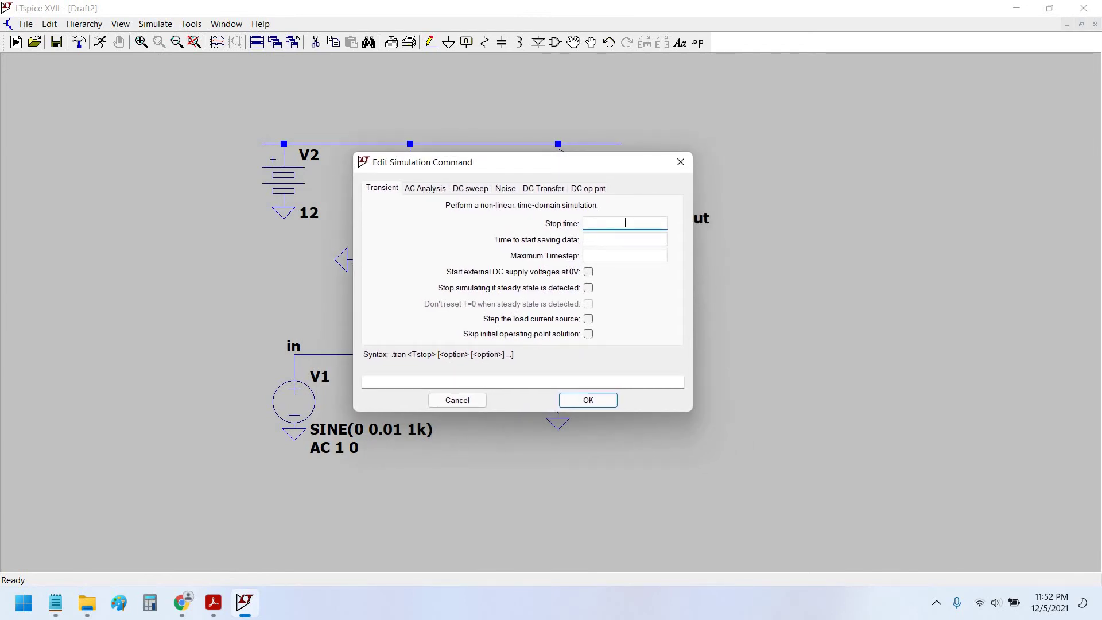
pyautogui.write('10m')
pyautogui.press('Return')
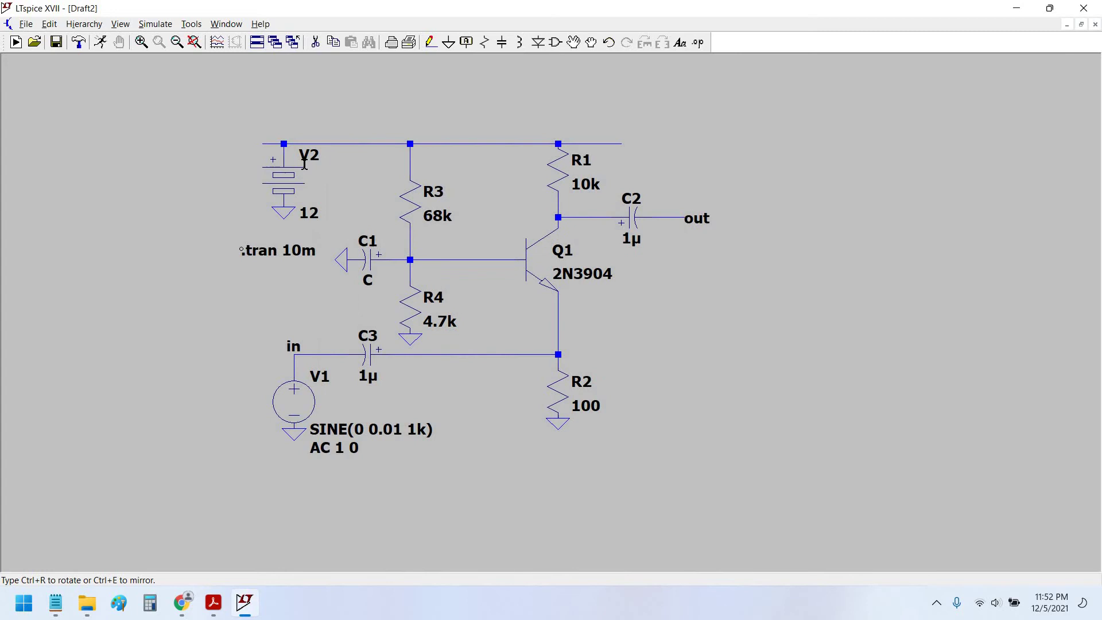
pyautogui.click(449, 466)
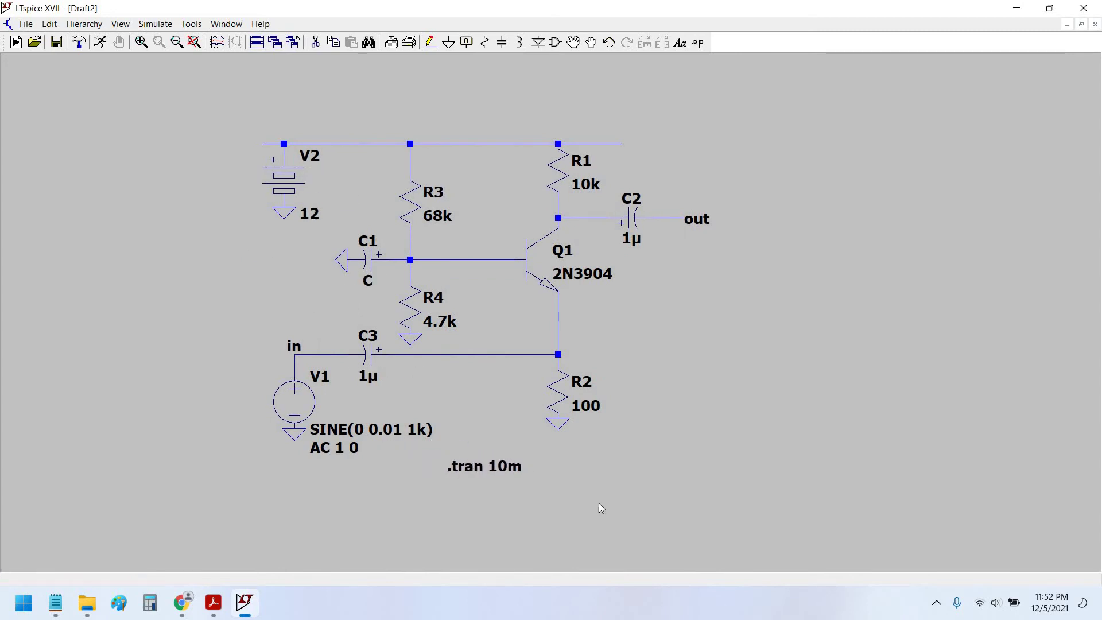
pyautogui.rightClick(577, 502)
# Step: Set the capacitance of the base bypass capacitor C1 to 1u
pyautogui.moveTo(577, 502); pyautogui.dragTo(613, 493)
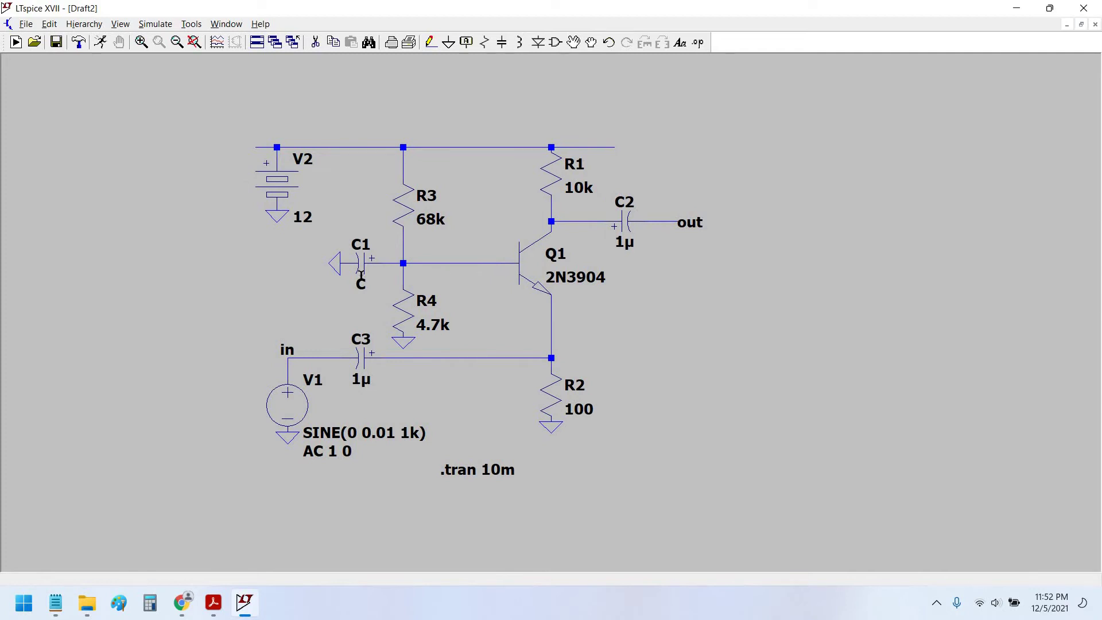
pyautogui.rightClick(362, 265)
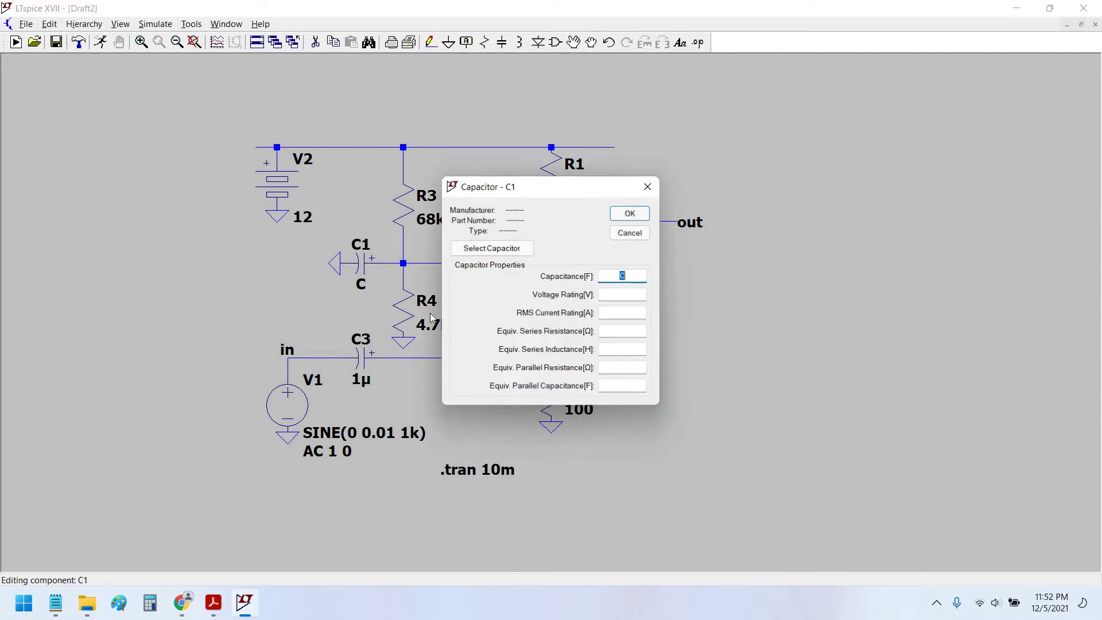
pyautogui.press('Return')
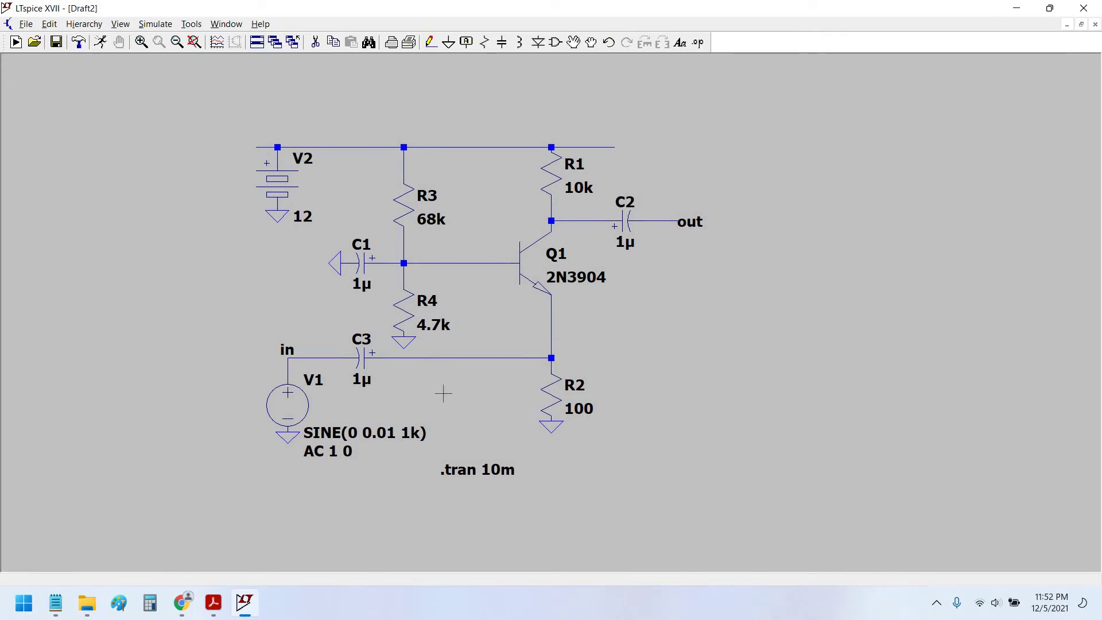
# Step: Run the 10m transient simulation and plot the voltages at the out and in nodes
pyautogui.moveTo(445, 394); pyautogui.dragTo(437, 391)
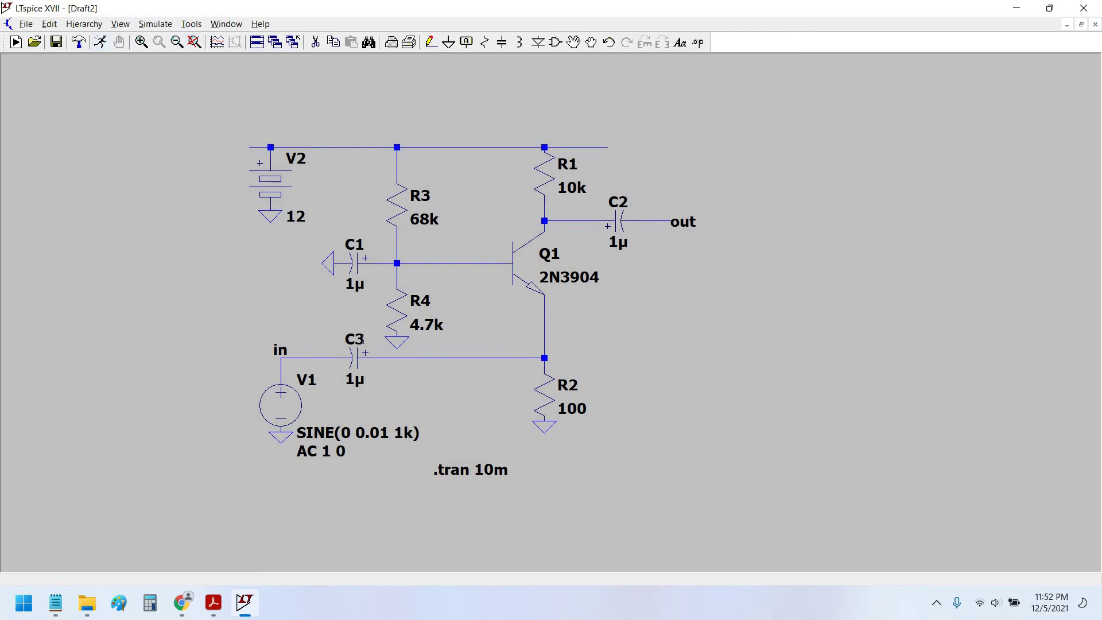
pyautogui.click(100, 42)
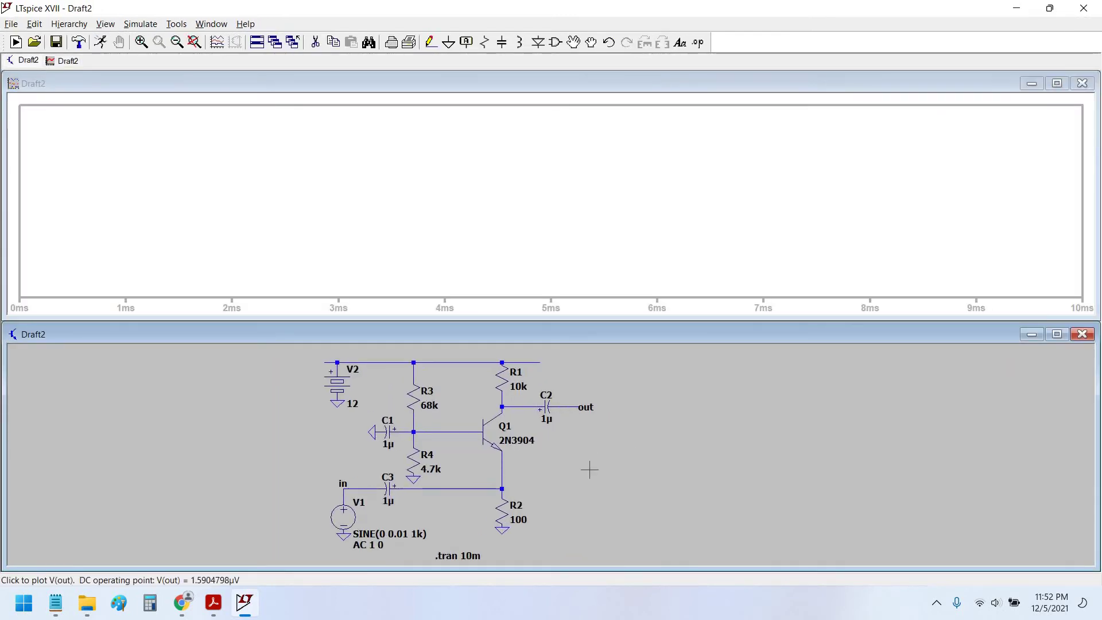
pyautogui.click(362, 488)
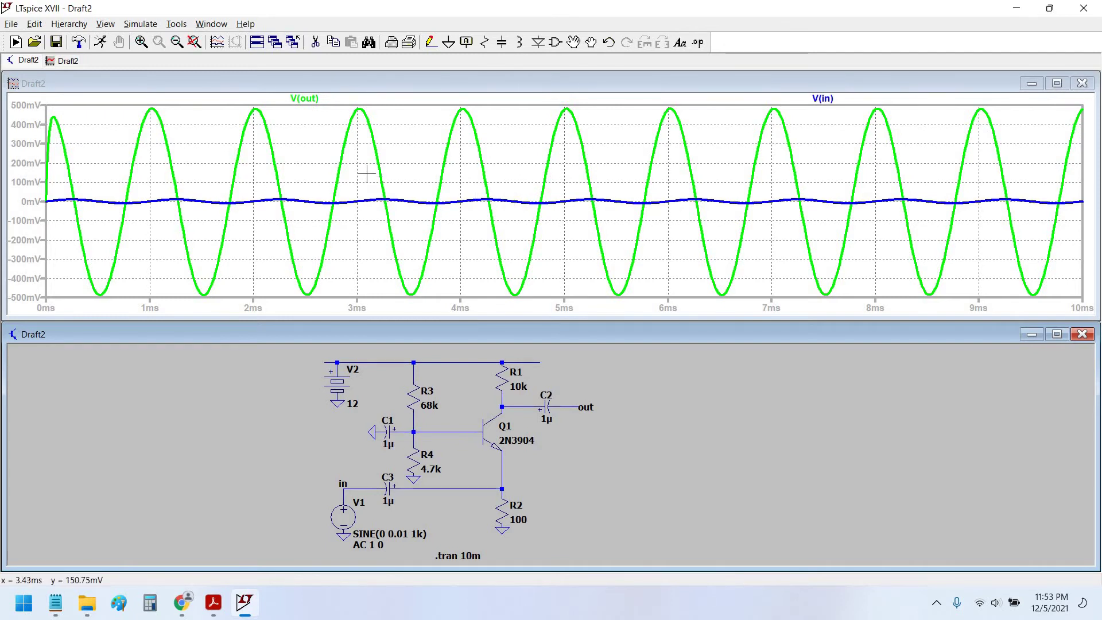
pyautogui.click(393, 118)
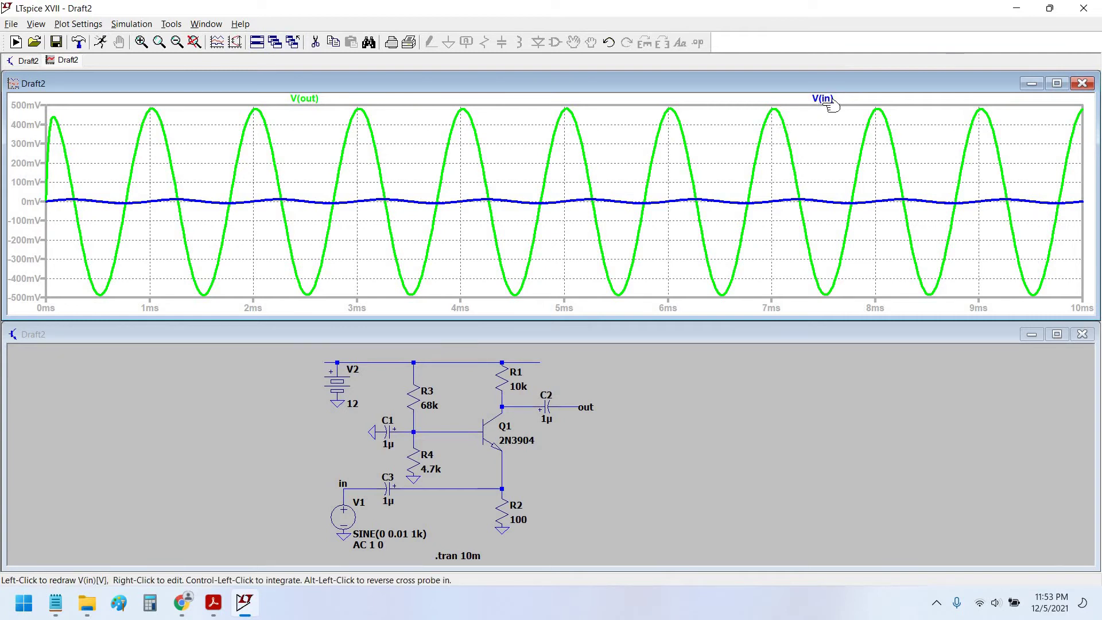
# Step: Enlarge the waveform plot and measure the peak amplitude of V(in) with a cursor, then dismiss the cursor
pyautogui.click(1057, 83)
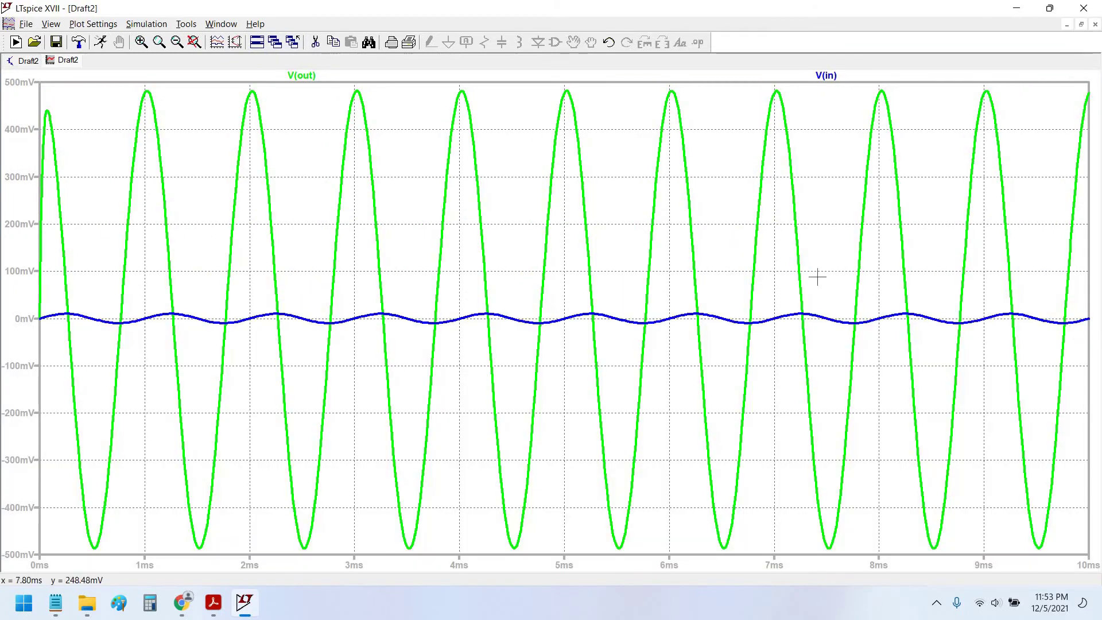
pyautogui.click(836, 75)
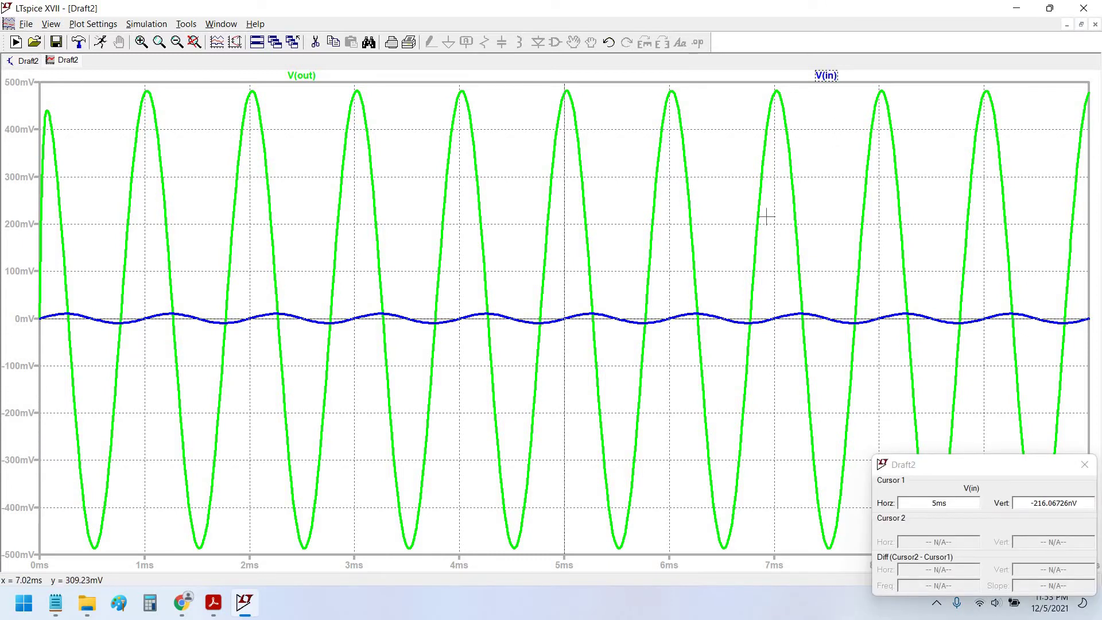
pyautogui.moveTo(563, 248); pyautogui.dragTo(488, 248)
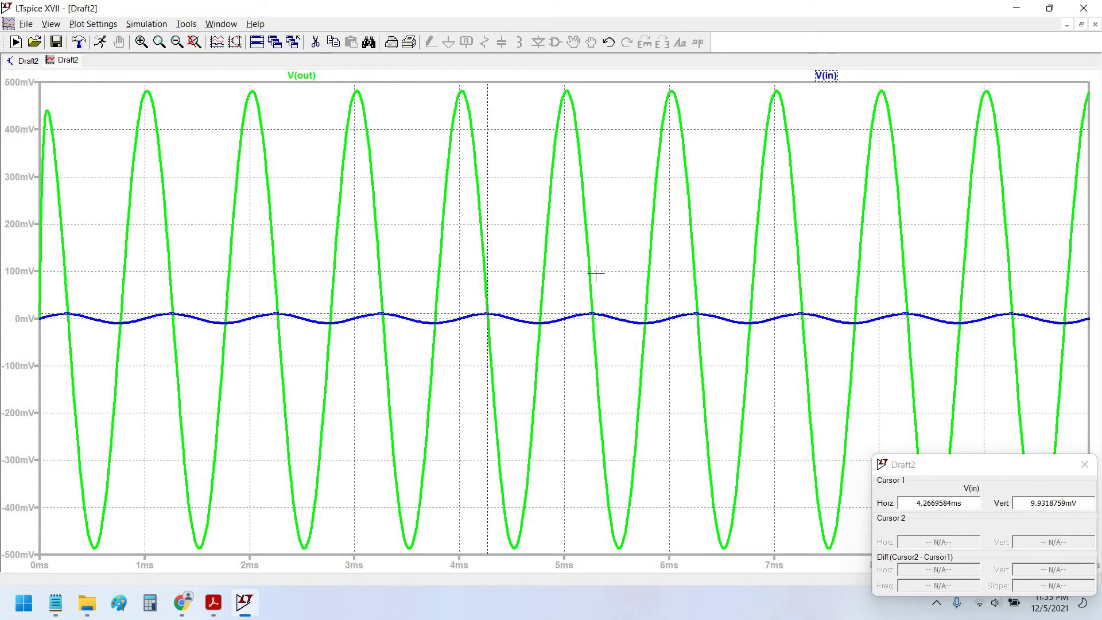
pyautogui.click(1085, 464)
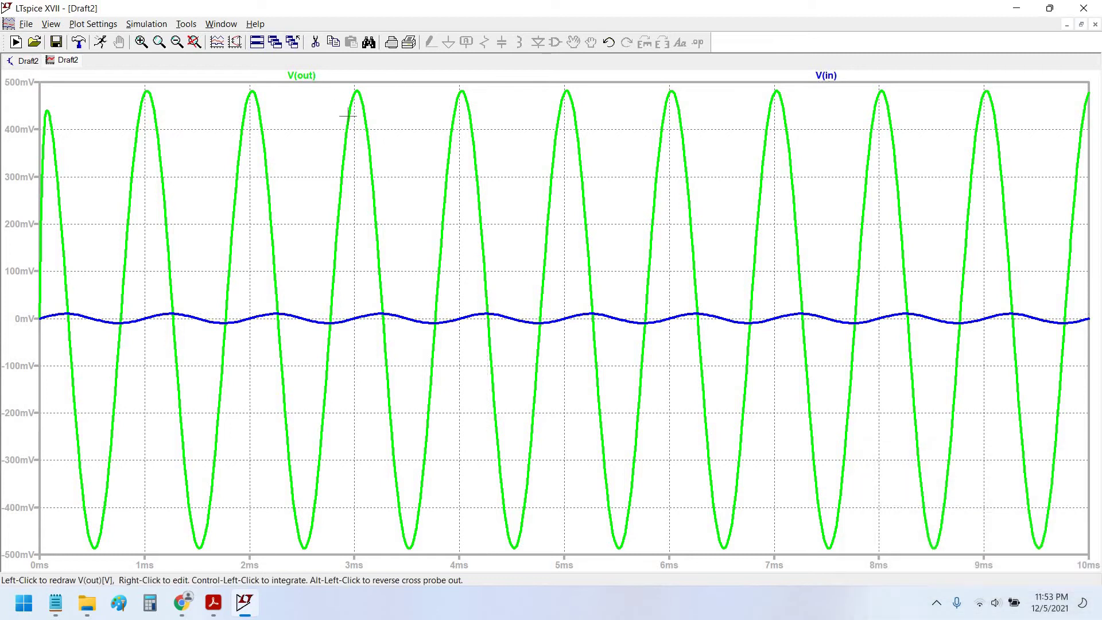
# Step: Measure the peak amplitude of V(out) with a cursor and restore the tiled view of plot and schematic
pyautogui.click(301, 76)
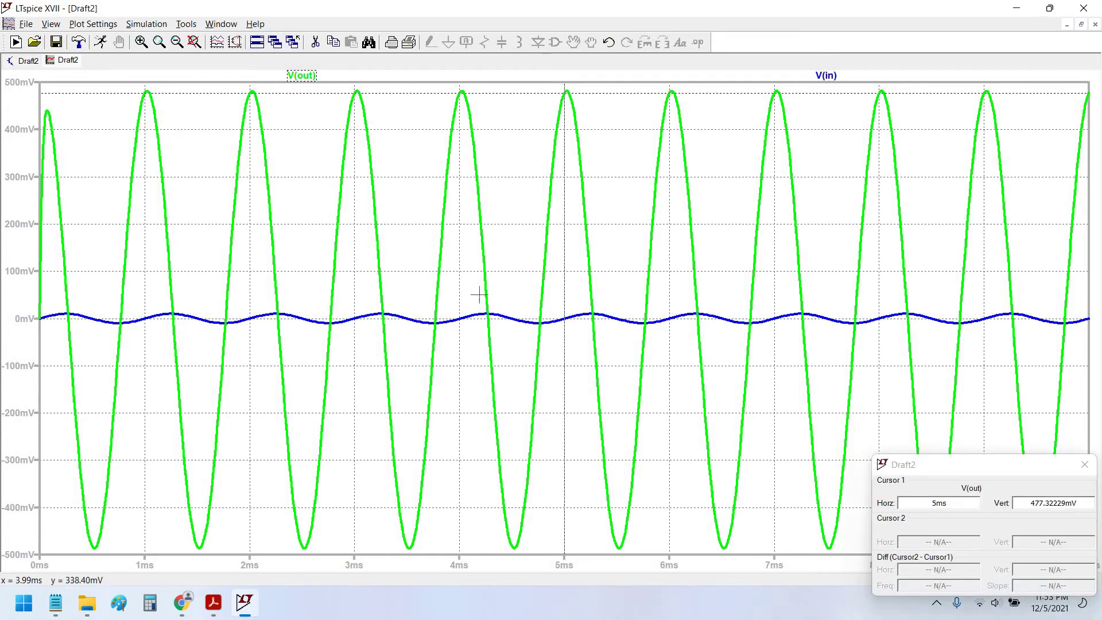
pyautogui.moveTo(562, 288); pyautogui.dragTo(567, 289)
pyautogui.moveTo(1013, 470); pyautogui.dragTo(813, 232)
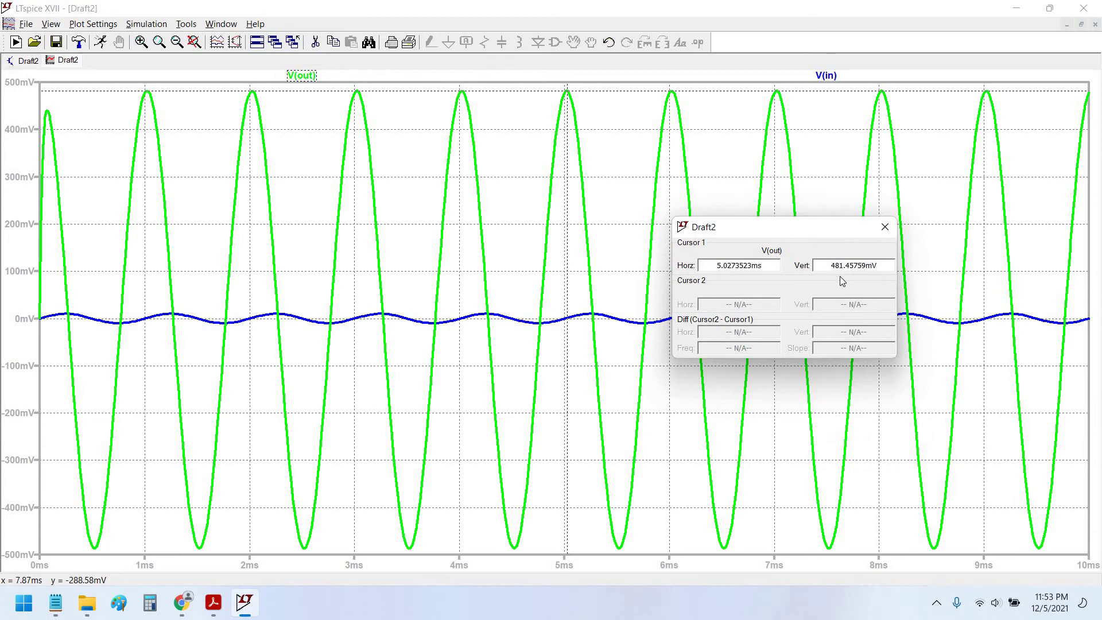
pyautogui.moveTo(886, 265); pyautogui.dragTo(821, 303)
pyautogui.hotkey('ctrl', 'F5')
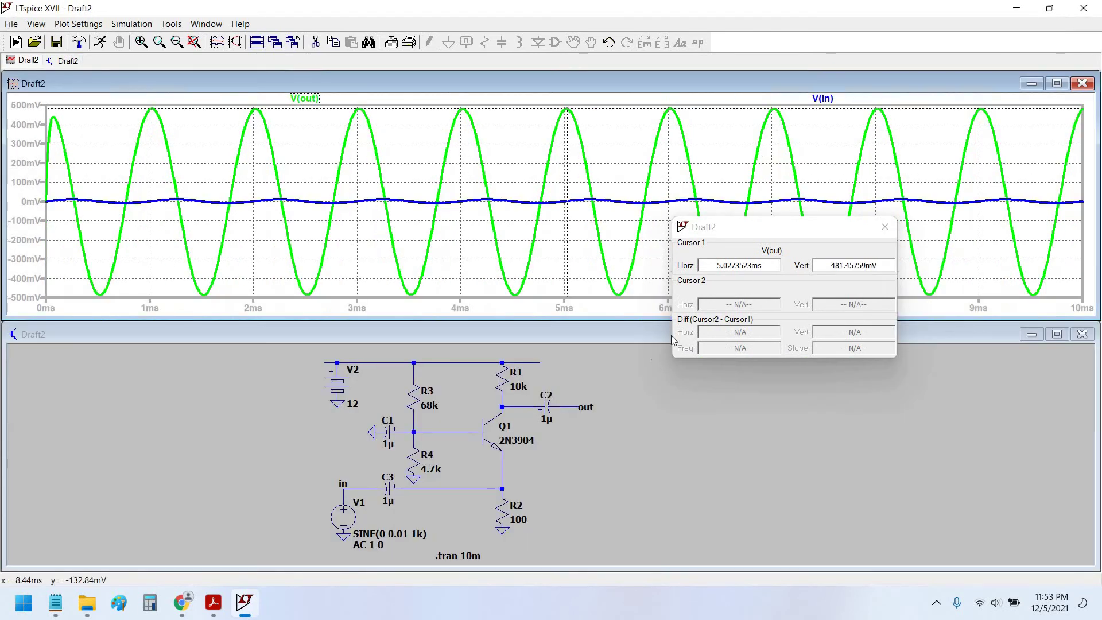
# Step: Check the sine settings of input source V1 against the V(out) cursor reading, then close the cursor read-out
pyautogui.rightClick(346, 519)
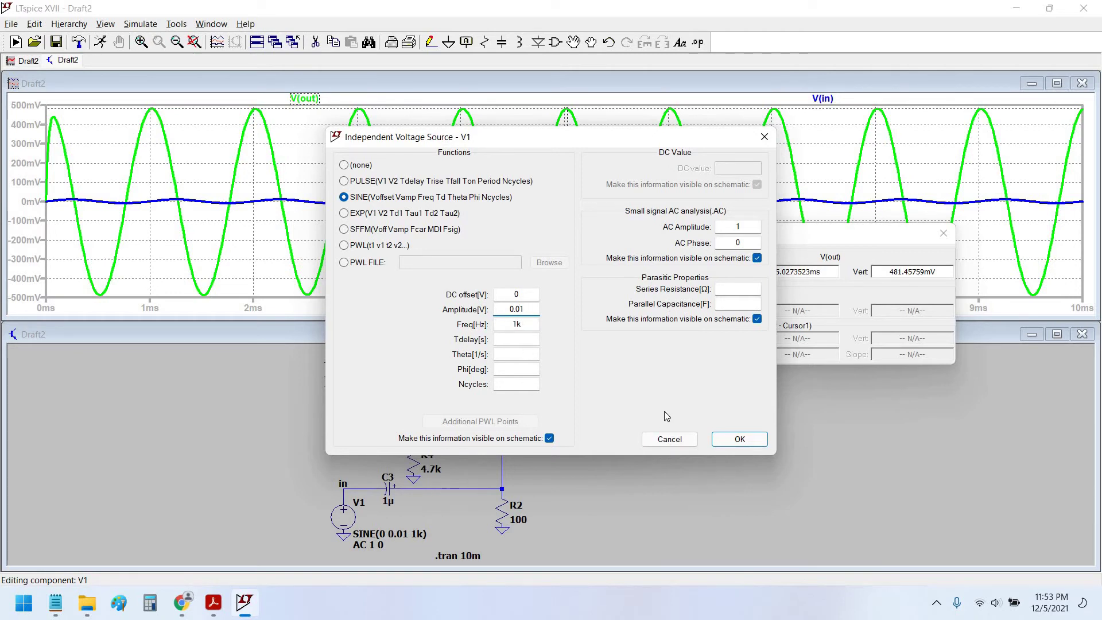
pyautogui.press('Escape')
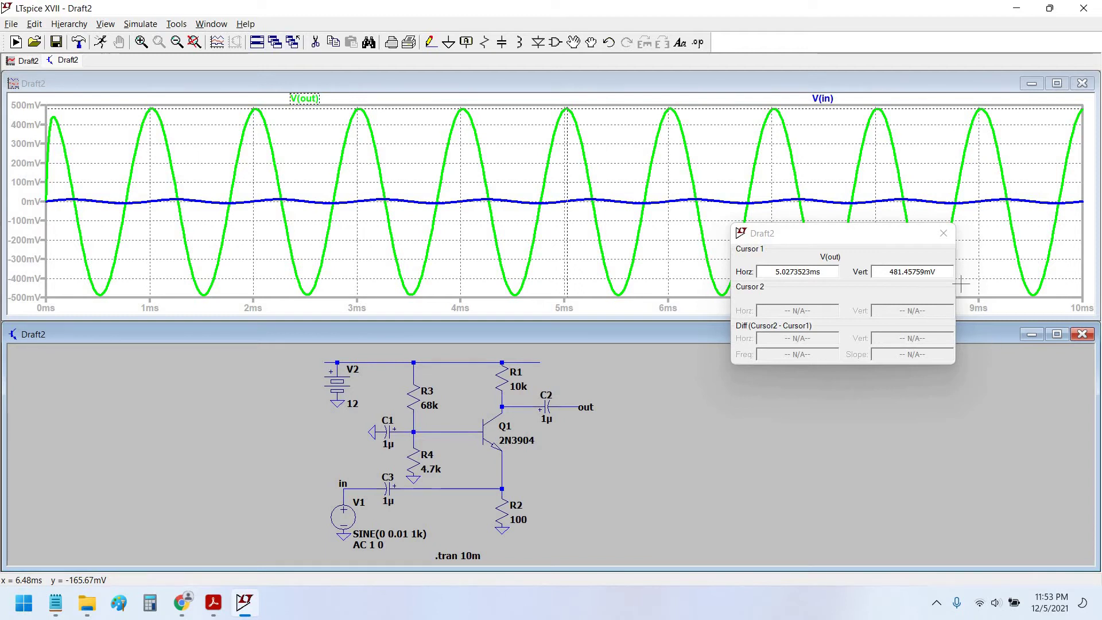
pyautogui.moveTo(896, 236); pyautogui.dragTo(897, 264)
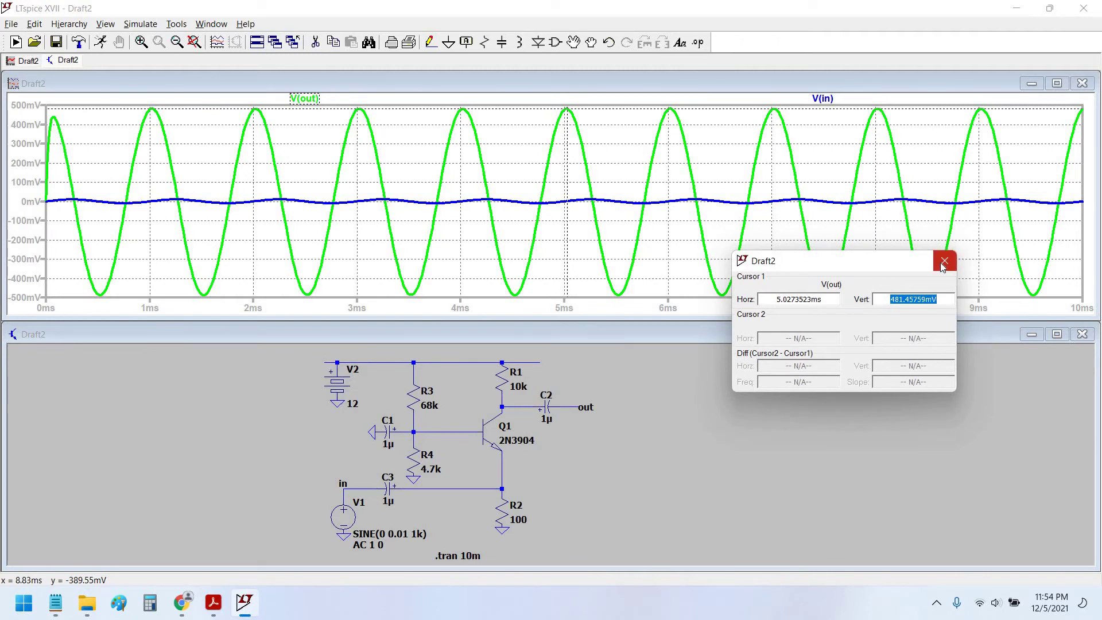
pyautogui.click(944, 262)
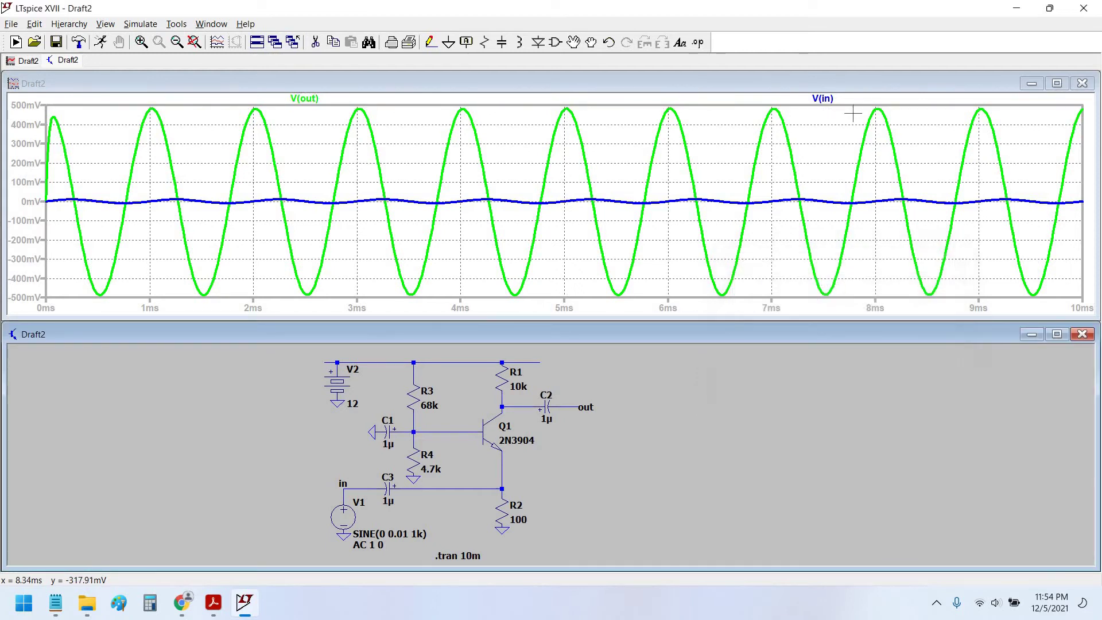
pyautogui.click(573, 497)
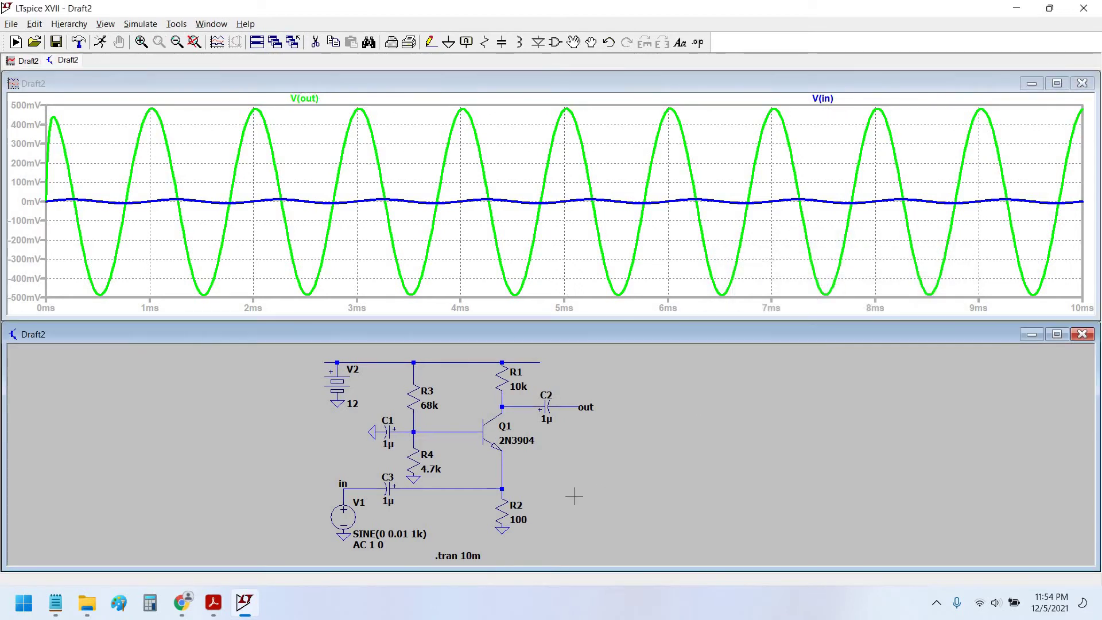
pyautogui.scroll(1, 523, 498)
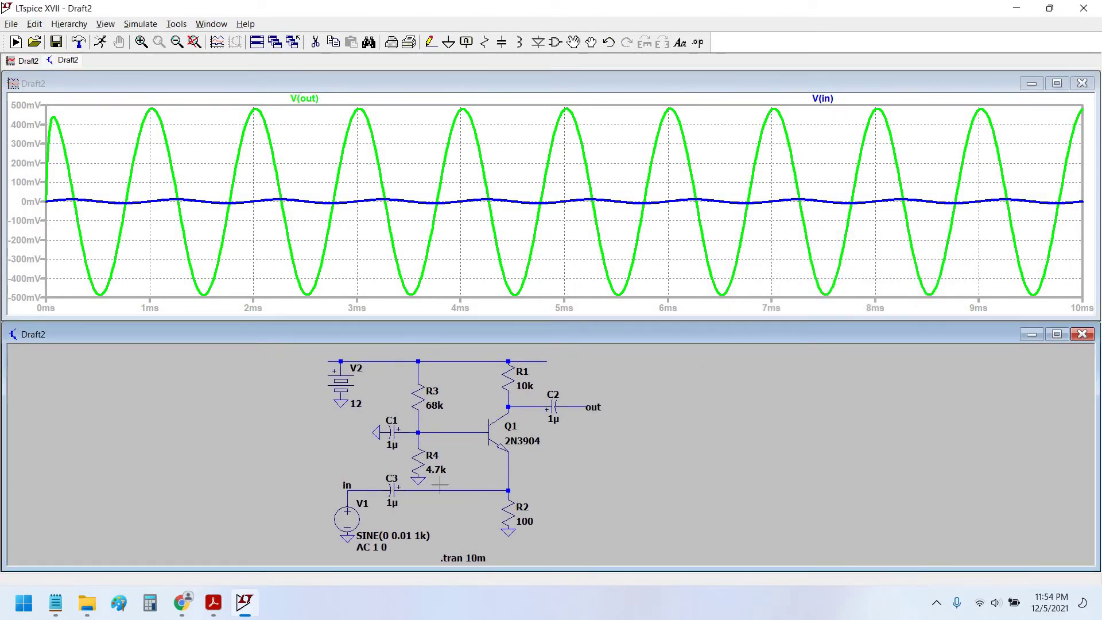
pyautogui.scroll(-1, 438, 484)
pyautogui.moveTo(623, 493); pyautogui.dragTo(697, 490)
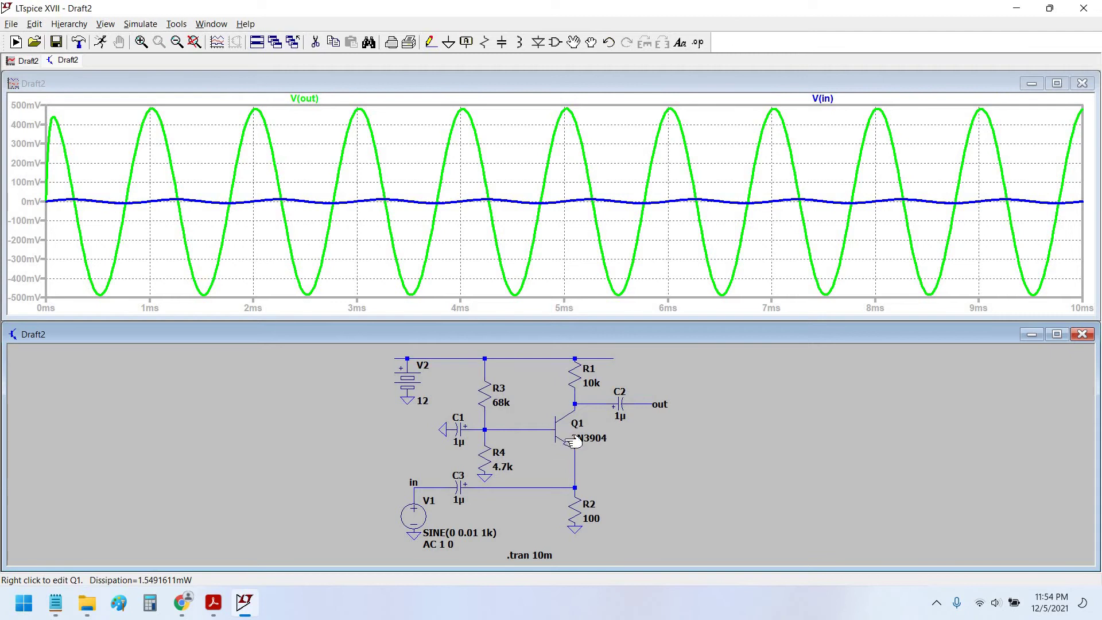
pyautogui.moveTo(570, 449); pyautogui.dragTo(557, 456)
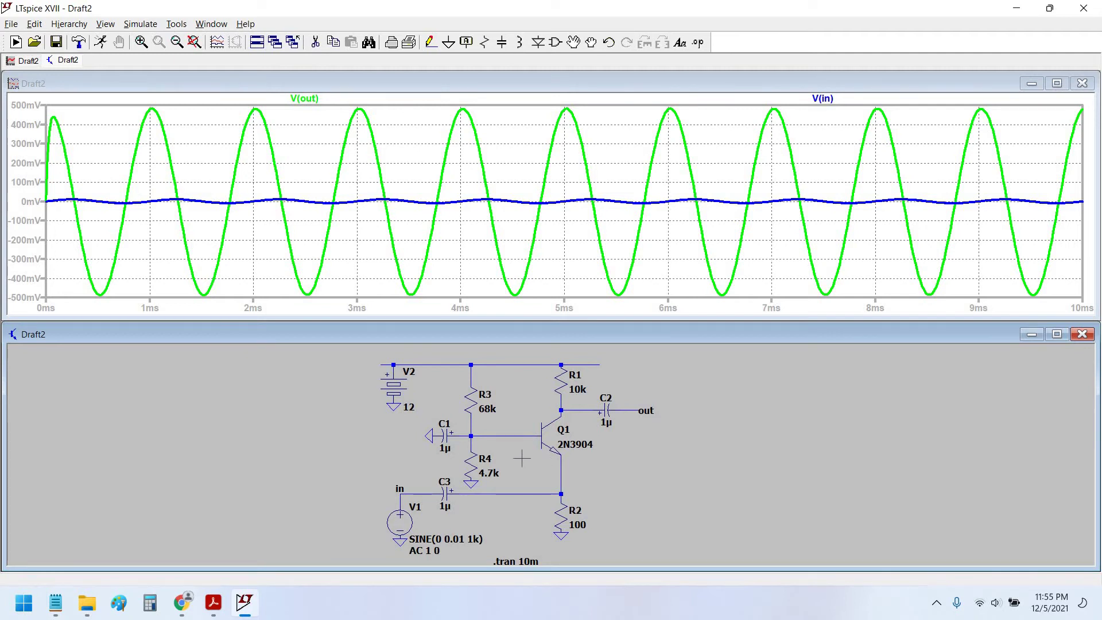
pyautogui.moveTo(521, 458); pyautogui.dragTo(541, 454)
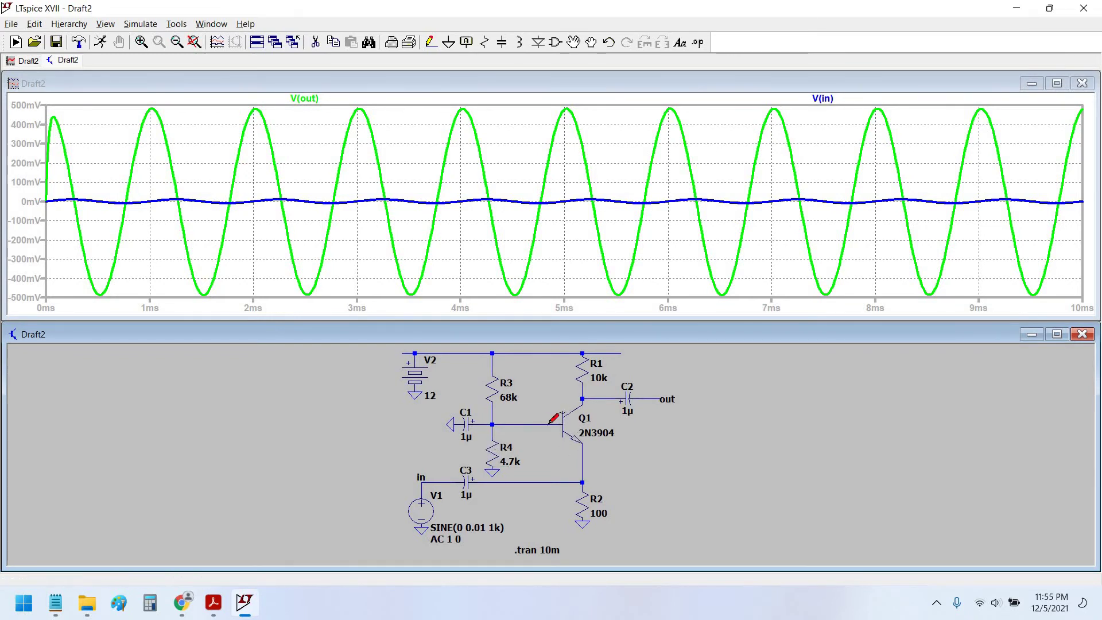
# Step: Set the lower base divider resistor R4 to 4.5k and rerun the transient simulation
pyautogui.rightClick(504, 457)
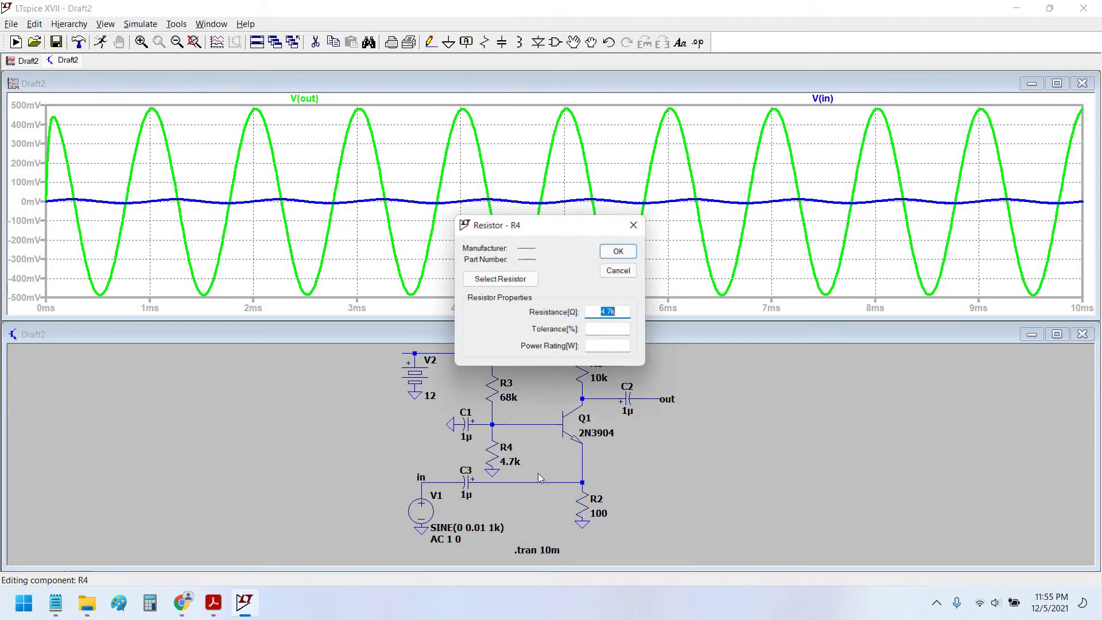
pyautogui.write('4.')
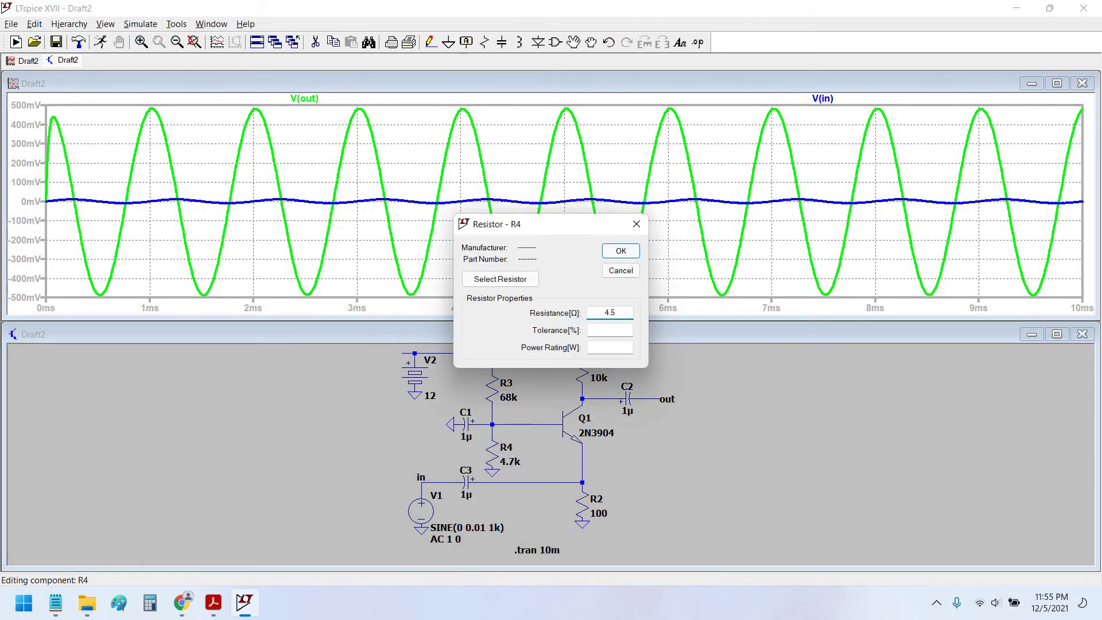
pyautogui.press('Return')
pyautogui.moveTo(711, 483); pyautogui.dragTo(700, 483)
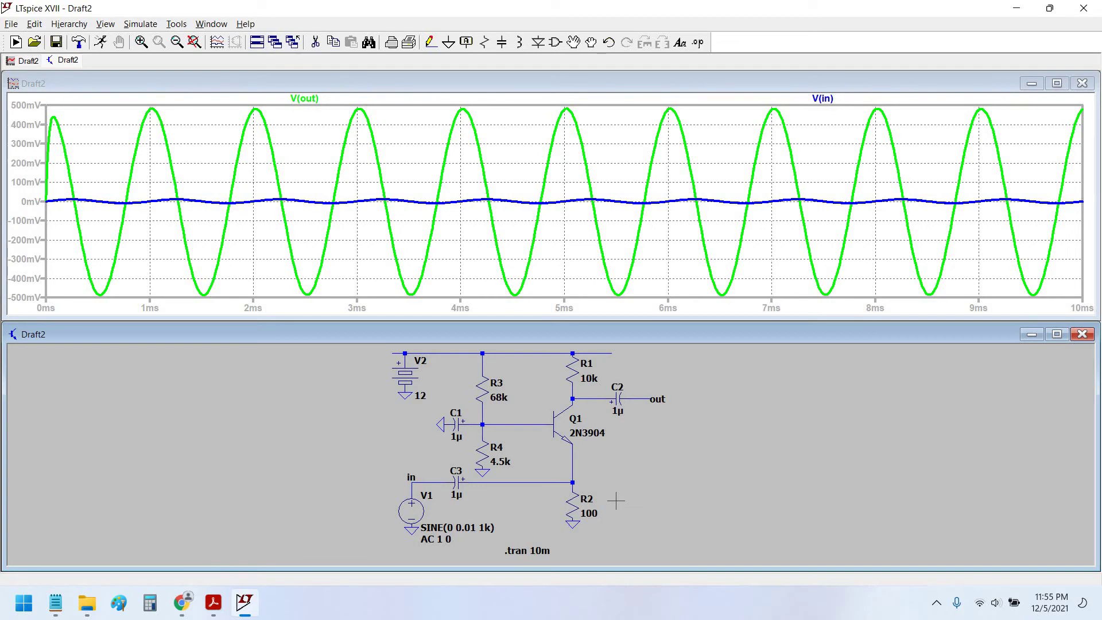
pyautogui.click(99, 44)
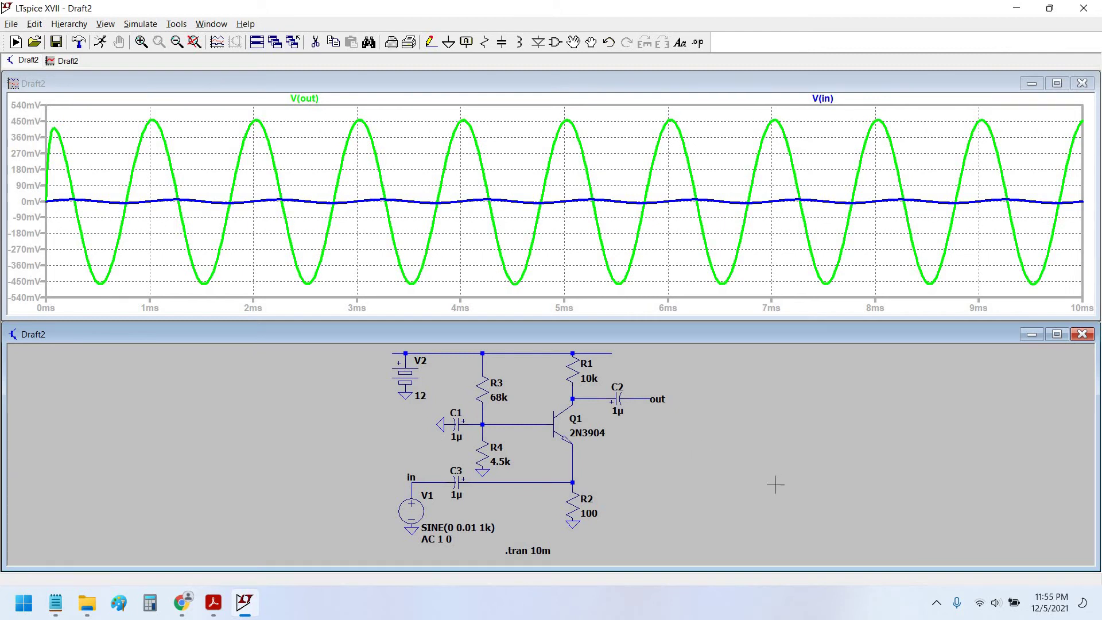
# Step: Set the collector resistor R1 to 25k and the emitter resistor R2 to 250
pyautogui.moveTo(777, 483); pyautogui.dragTo(774, 484)
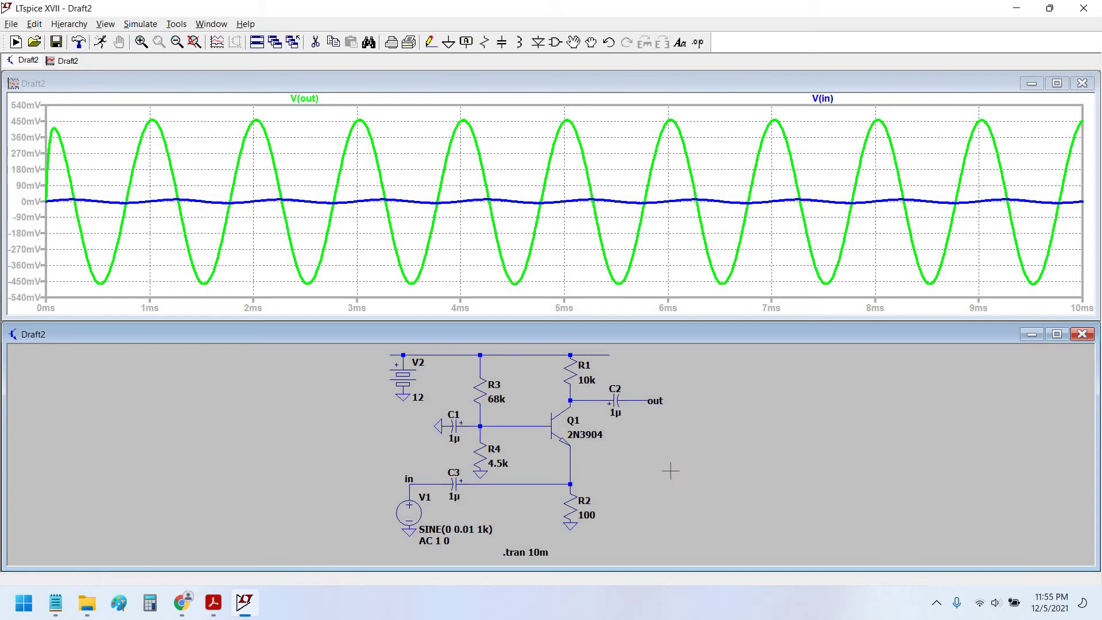
pyautogui.moveTo(668, 474); pyautogui.dragTo(670, 473)
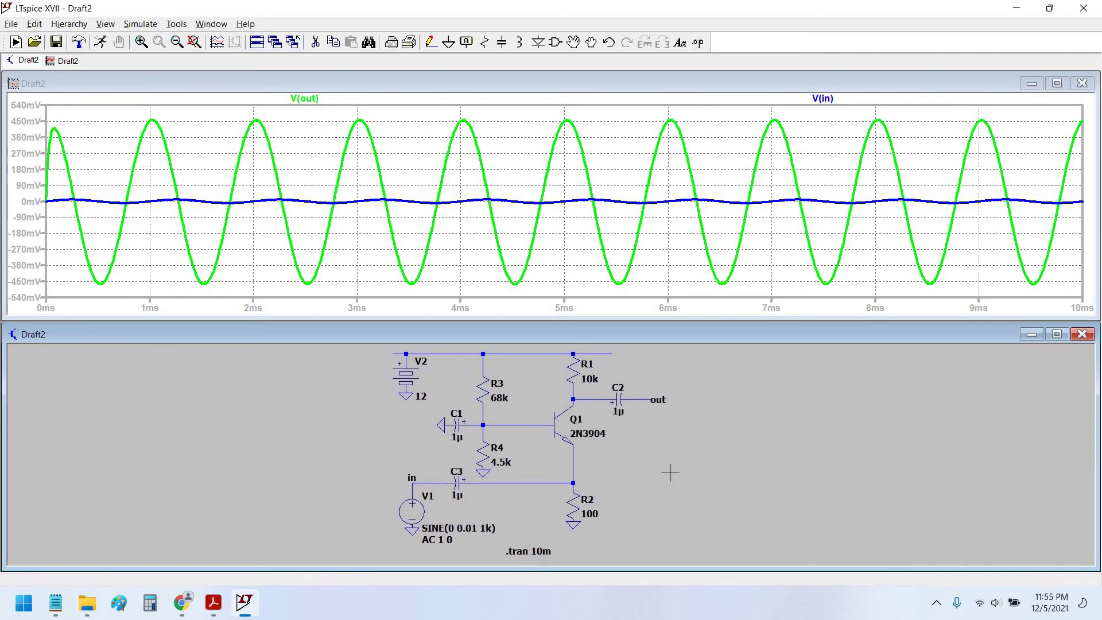
pyautogui.rightClick(573, 375)
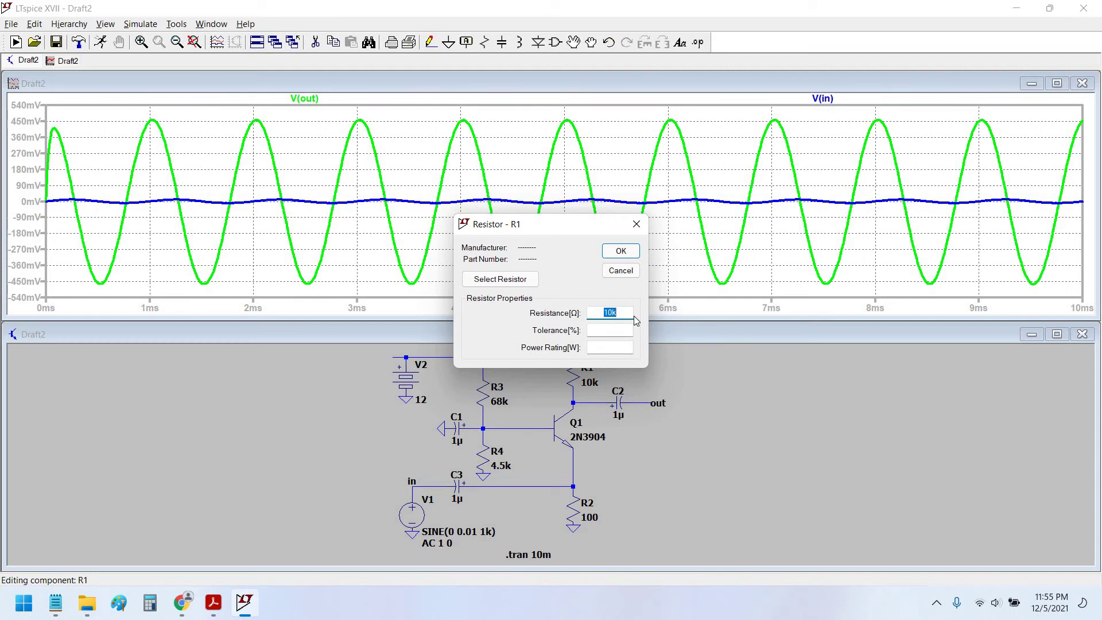
pyautogui.write('25k')
pyautogui.press('Return')
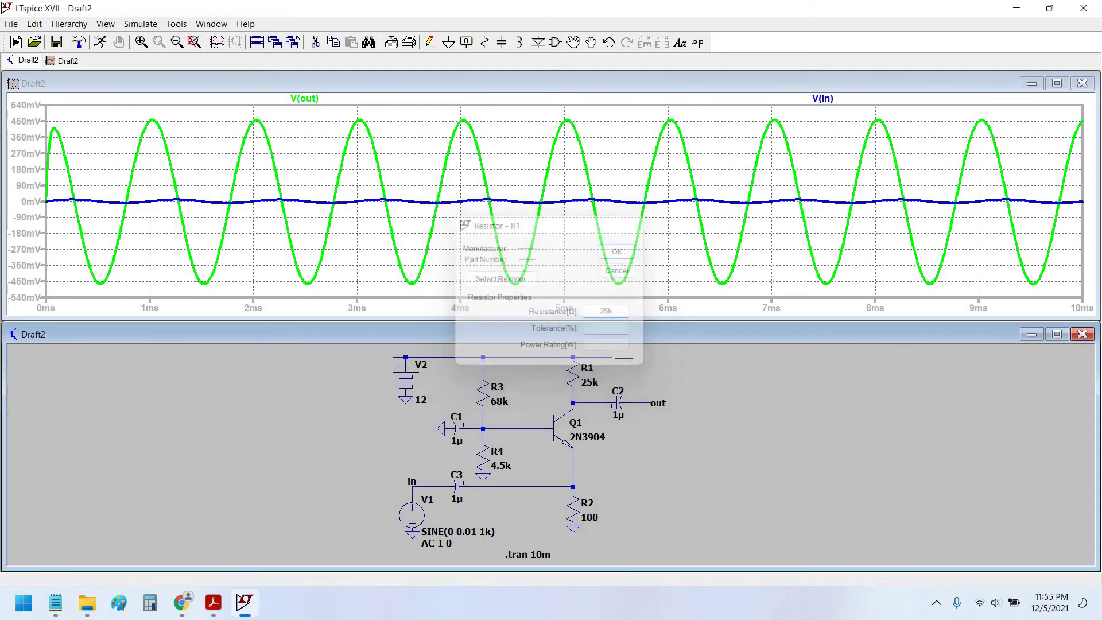
pyautogui.rightClick(598, 505)
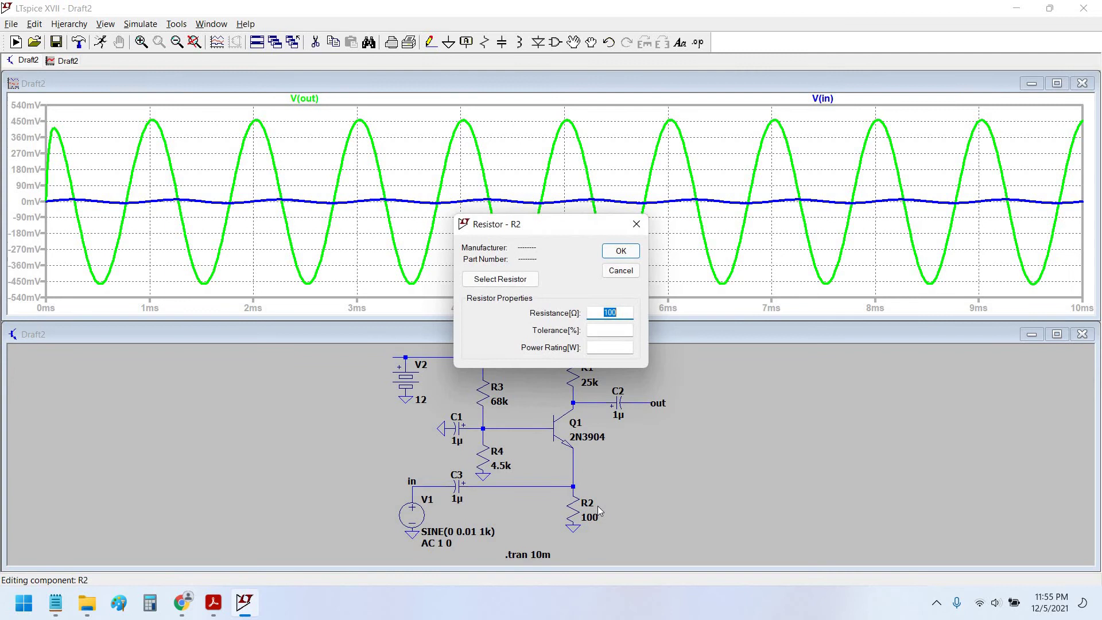
pyautogui.write('250')
pyautogui.press('Return')
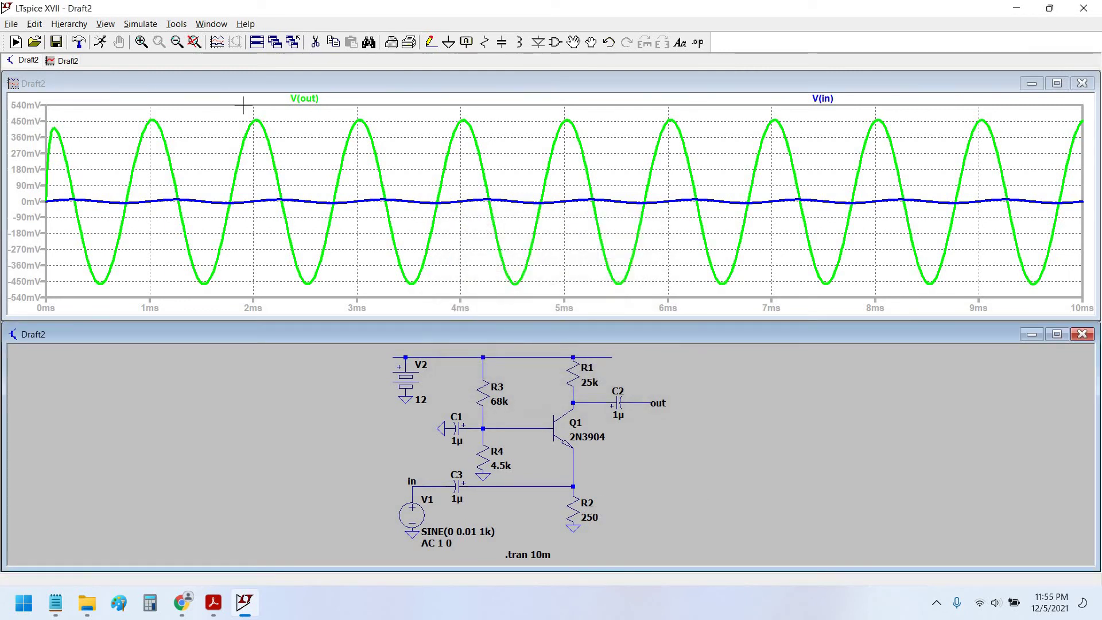
# Step: Rerun the transient simulation and measure the peak amplitude of V(out) with a cursor, closing the read-out when done
pyautogui.click(101, 42)
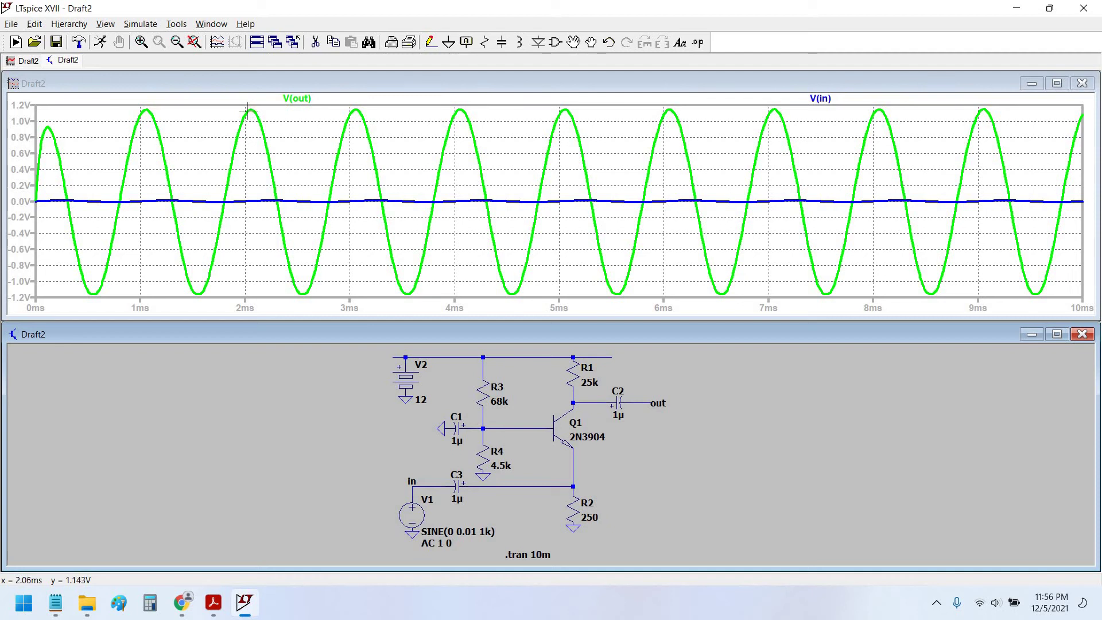
pyautogui.click(297, 99)
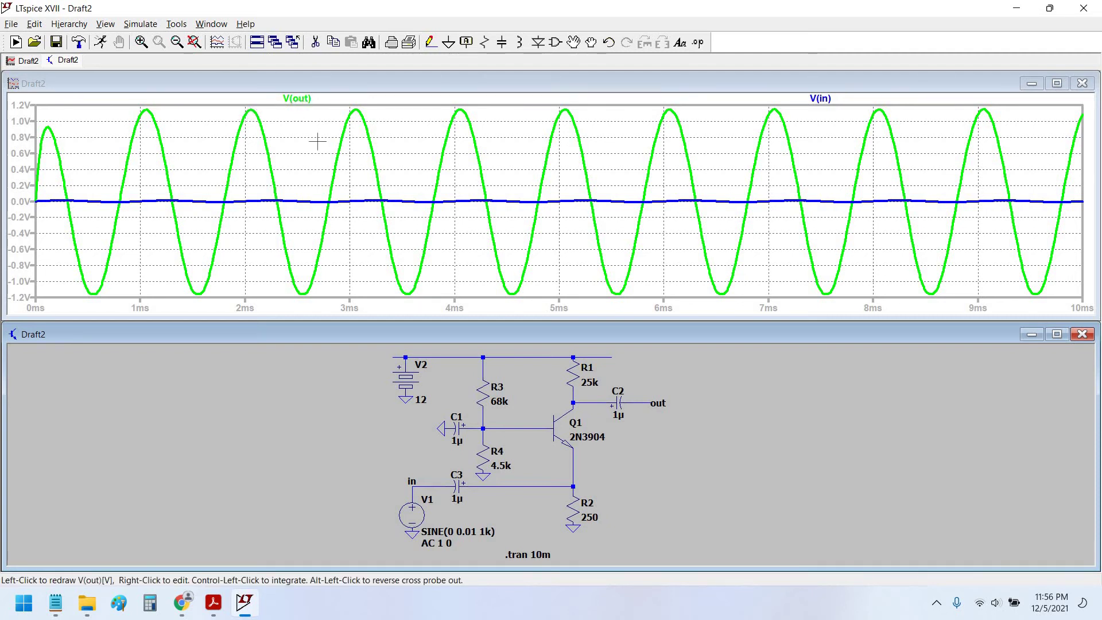
pyautogui.moveTo(556, 152); pyautogui.dragTo(391, 148)
pyautogui.moveTo(462, 148); pyautogui.dragTo(460, 152)
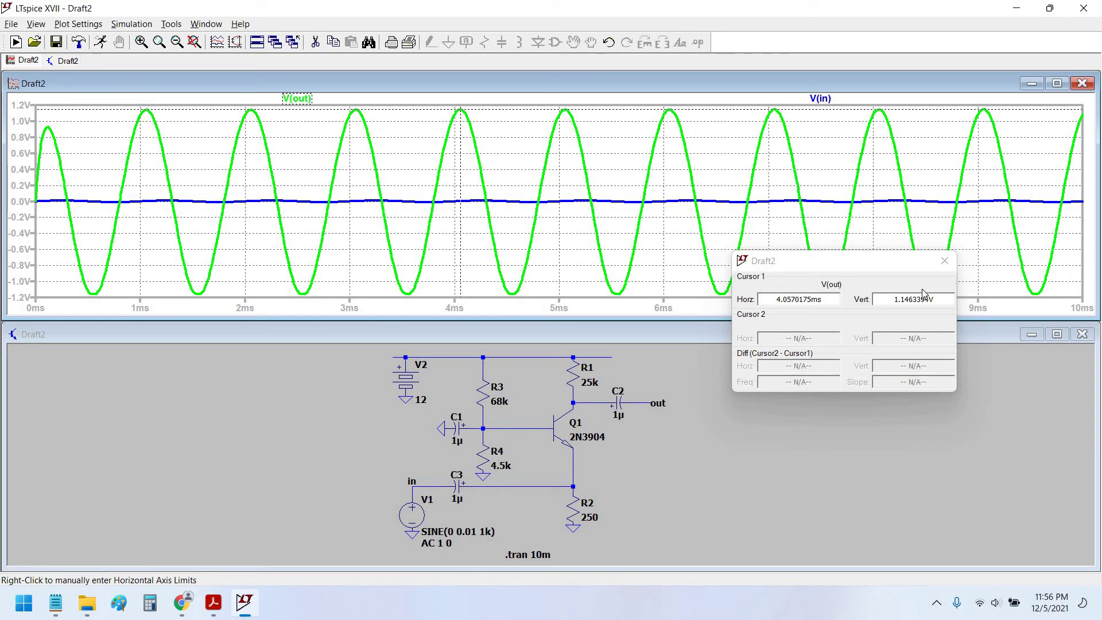
pyautogui.click(945, 264)
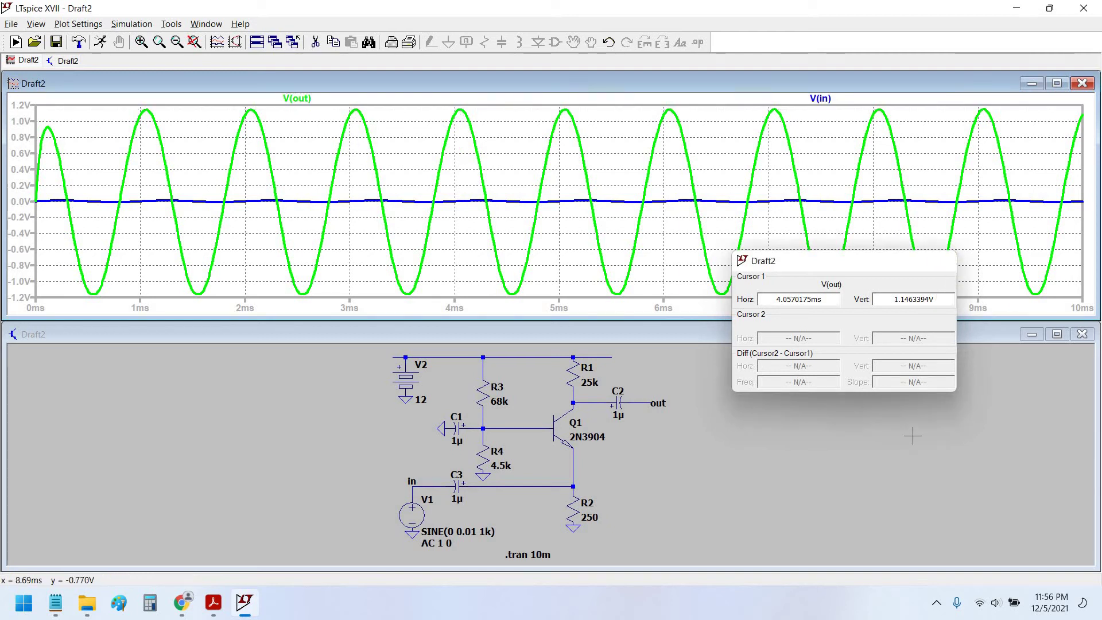
# Step: Examine the amplifier schematic around collector resistor R1, transistor Q1 and emitter resistor R2 alongside the simulated waveforms
pyautogui.click(634, 373)
pyautogui.moveTo(711, 415); pyautogui.dragTo(717, 414)
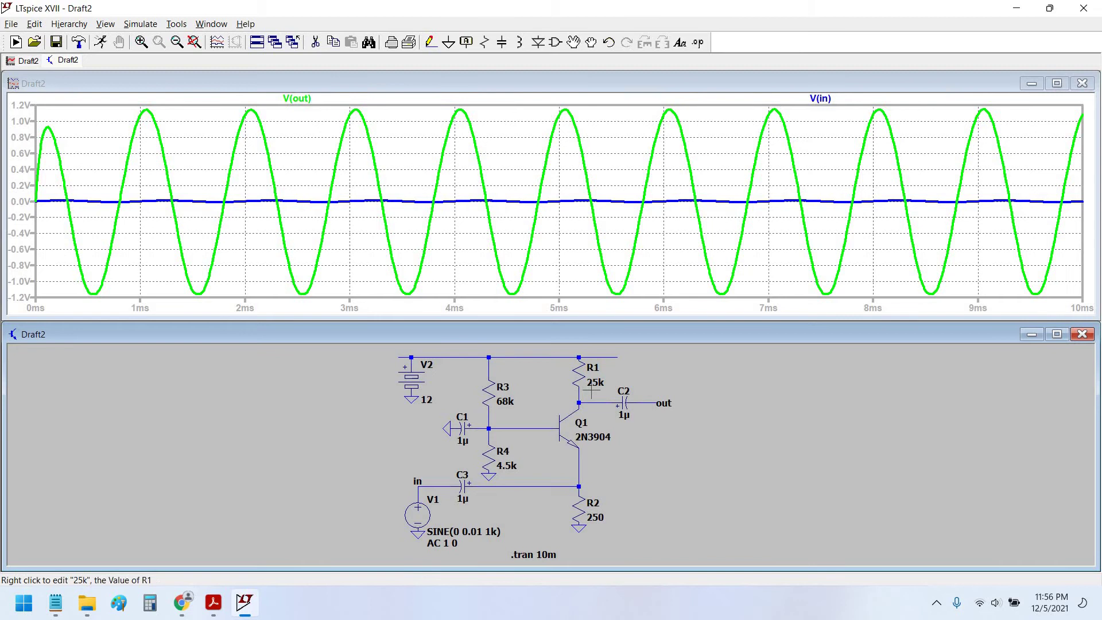
pyautogui.scroll(3, 600, 383)
pyautogui.moveTo(721, 503); pyautogui.dragTo(701, 539)
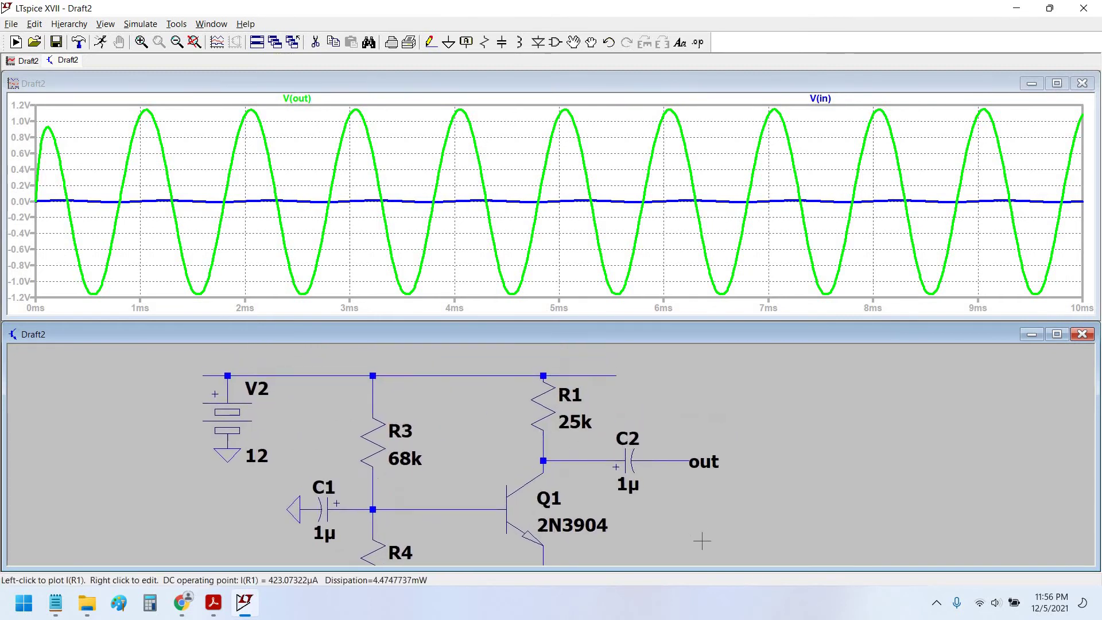
pyautogui.scroll(1, 688, 525)
pyautogui.moveTo(601, 548); pyautogui.dragTo(612, 367)
pyautogui.moveTo(636, 519); pyautogui.dragTo(635, 437)
pyautogui.scroll(-1, 667, 421)
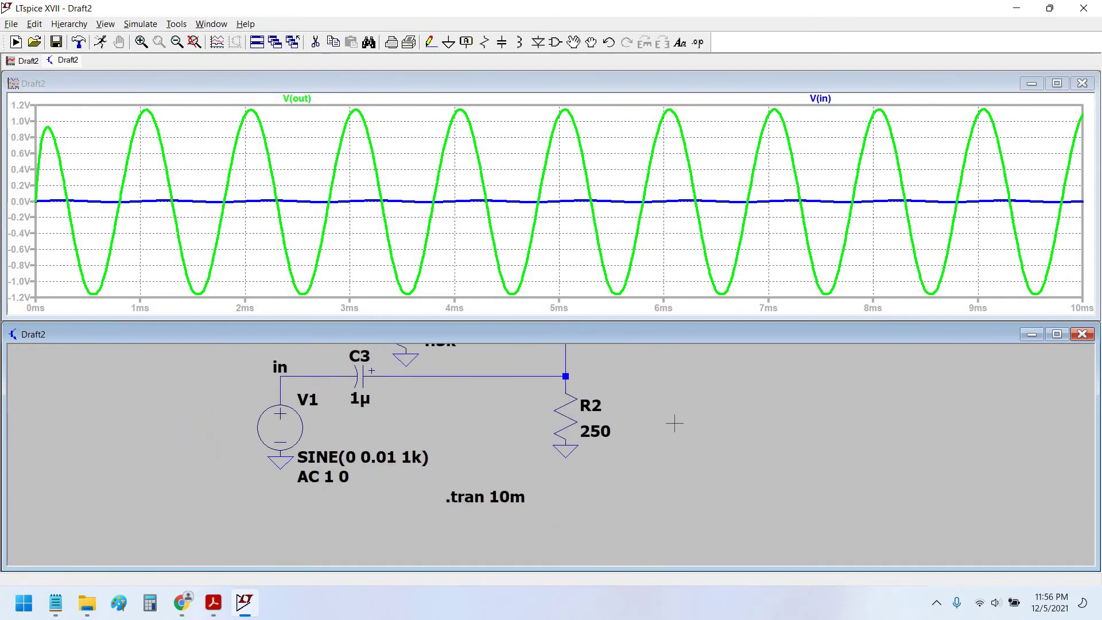
pyautogui.scroll(-1, 686, 461)
pyautogui.moveTo(699, 418); pyautogui.dragTo(695, 489)
pyautogui.scroll(-1, 695, 488)
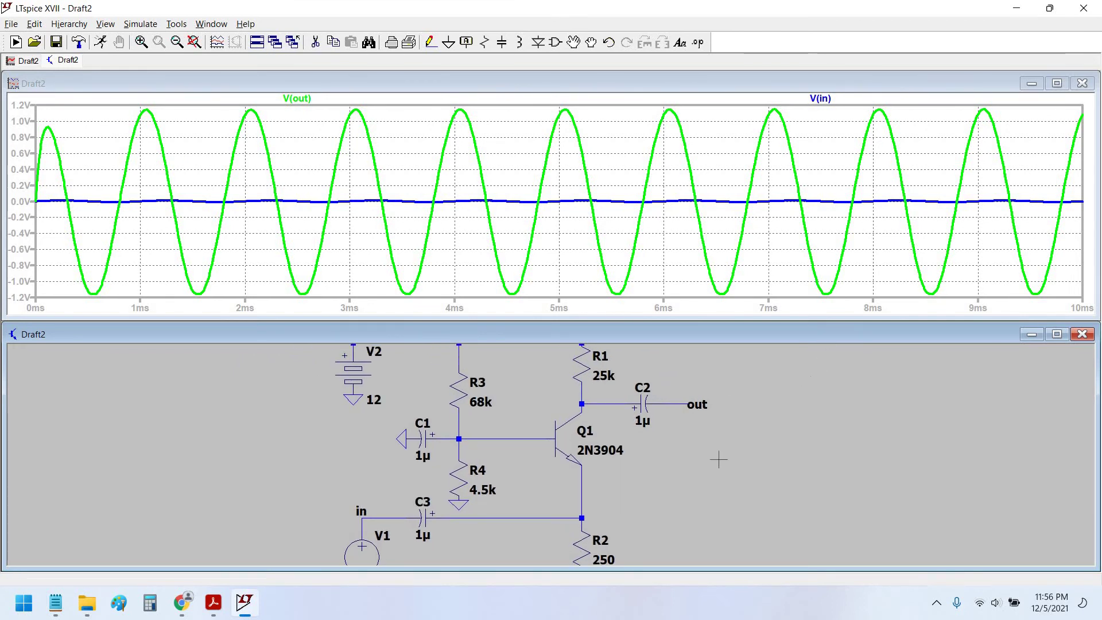
pyautogui.moveTo(657, 463); pyautogui.dragTo(658, 476)
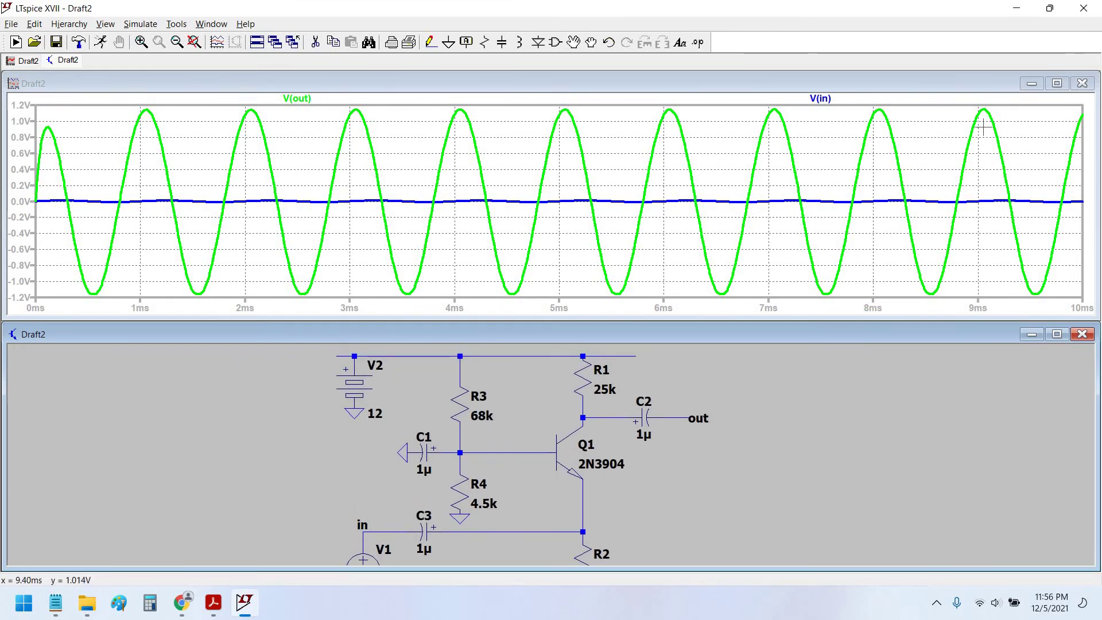
# Step: Add a second plot pane and plot the currents through collector resistor R1 and emitter resistor R2 in it
pyautogui.rightClick(946, 137)
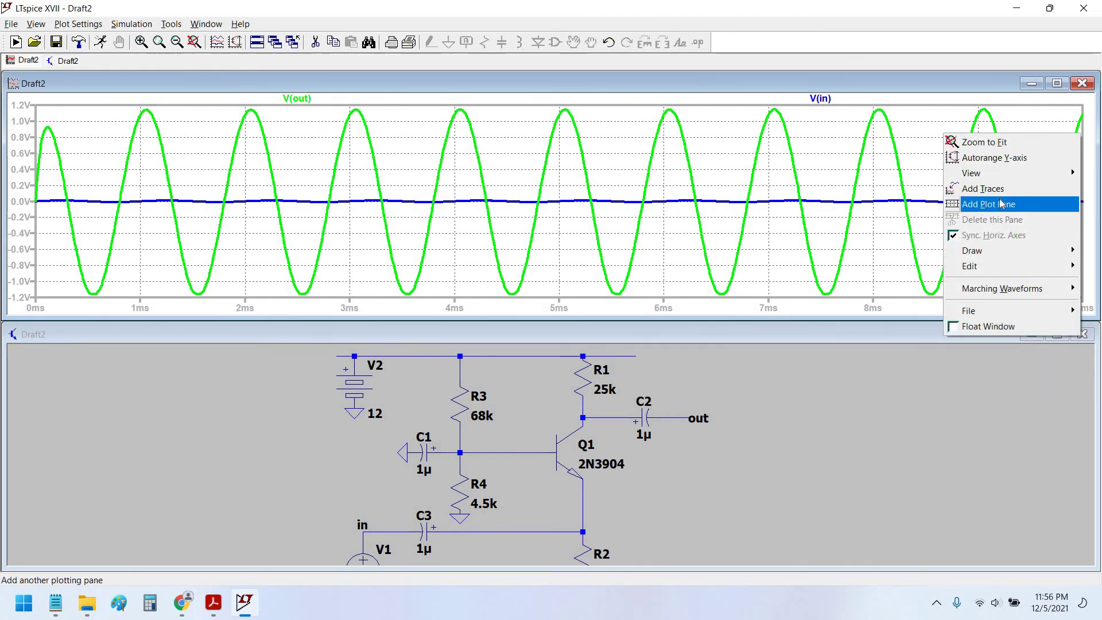
pyautogui.click(989, 204)
pyautogui.moveTo(643, 431); pyautogui.dragTo(663, 420)
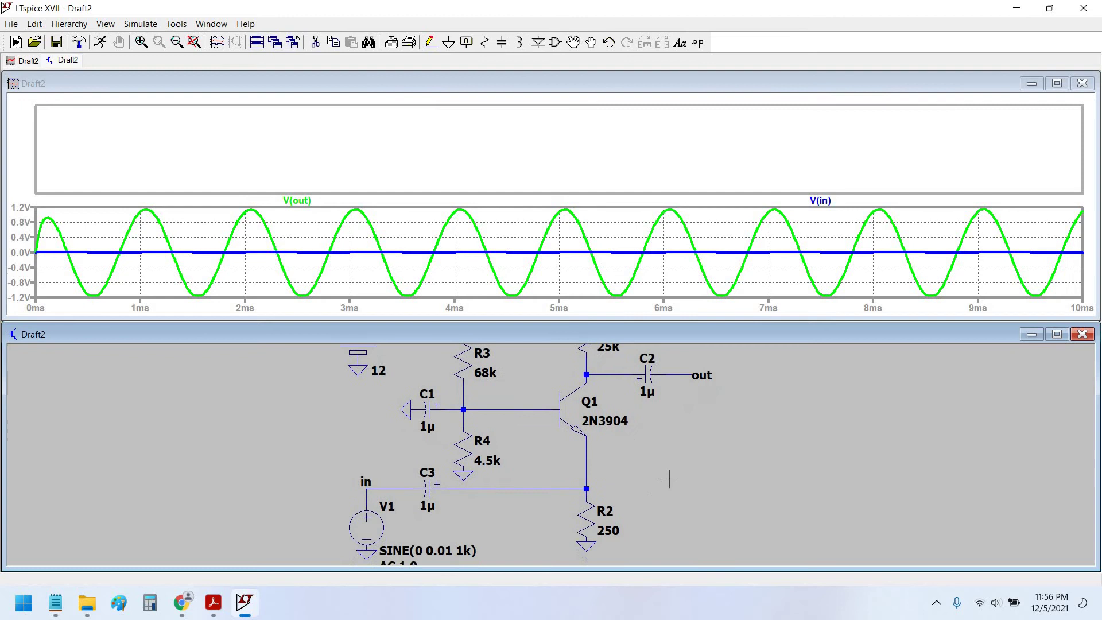
pyautogui.scroll(-1, 673, 503)
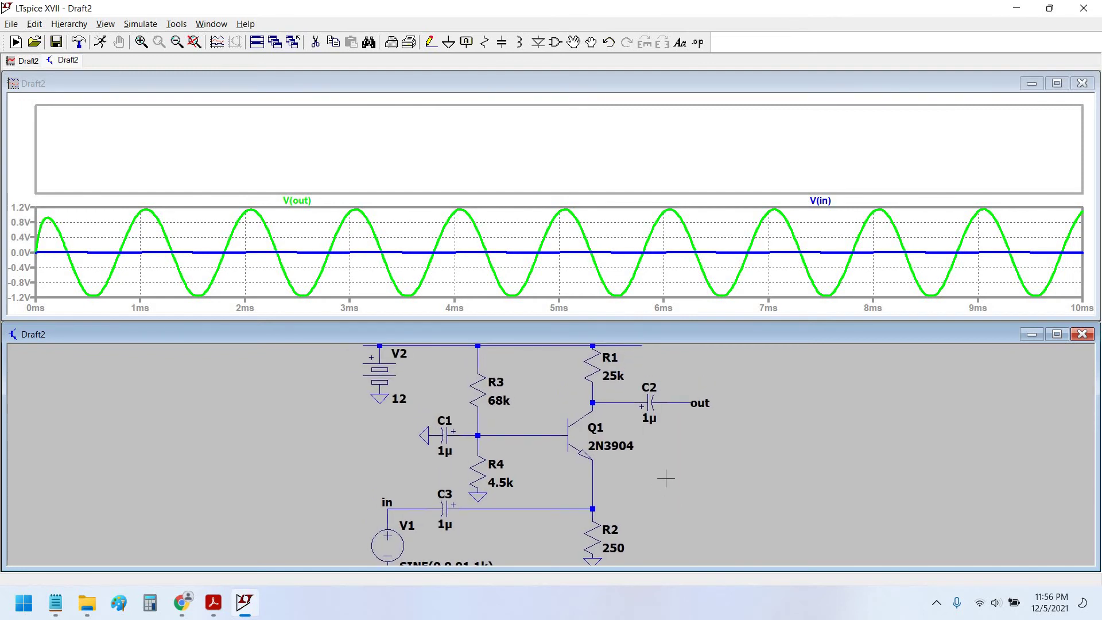
pyautogui.moveTo(664, 481); pyautogui.dragTo(666, 471)
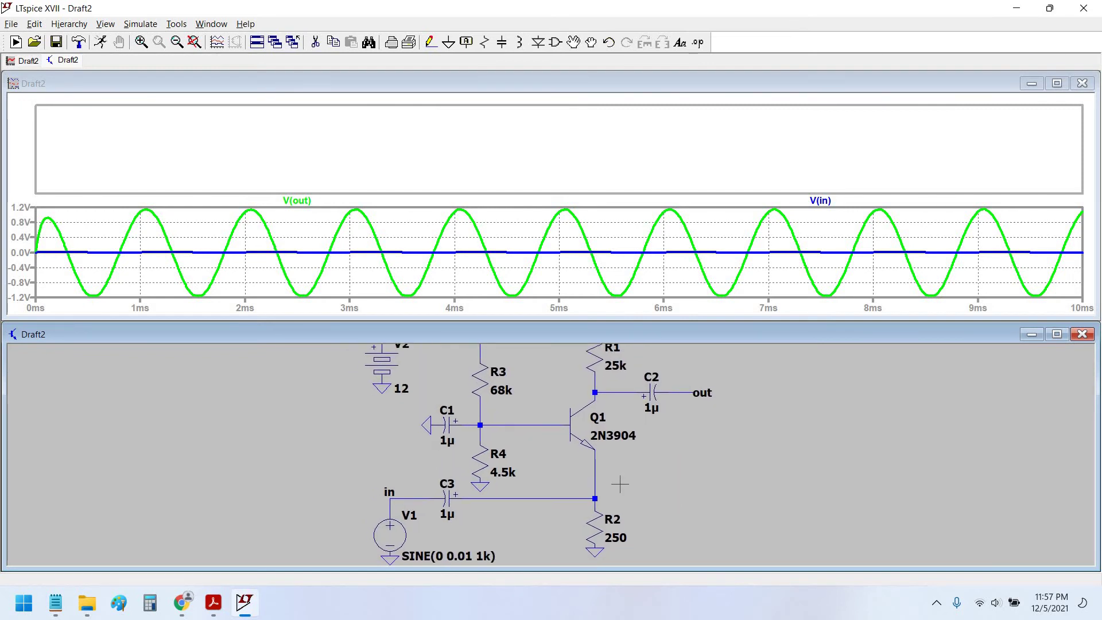
pyautogui.scroll(1, 620, 484)
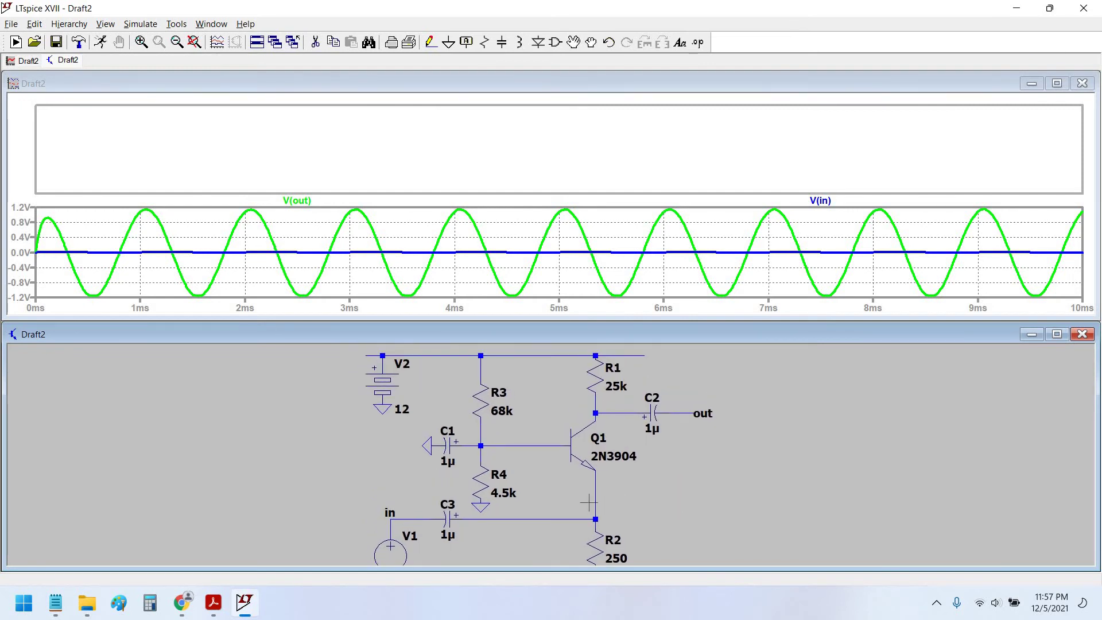
pyautogui.click(596, 382)
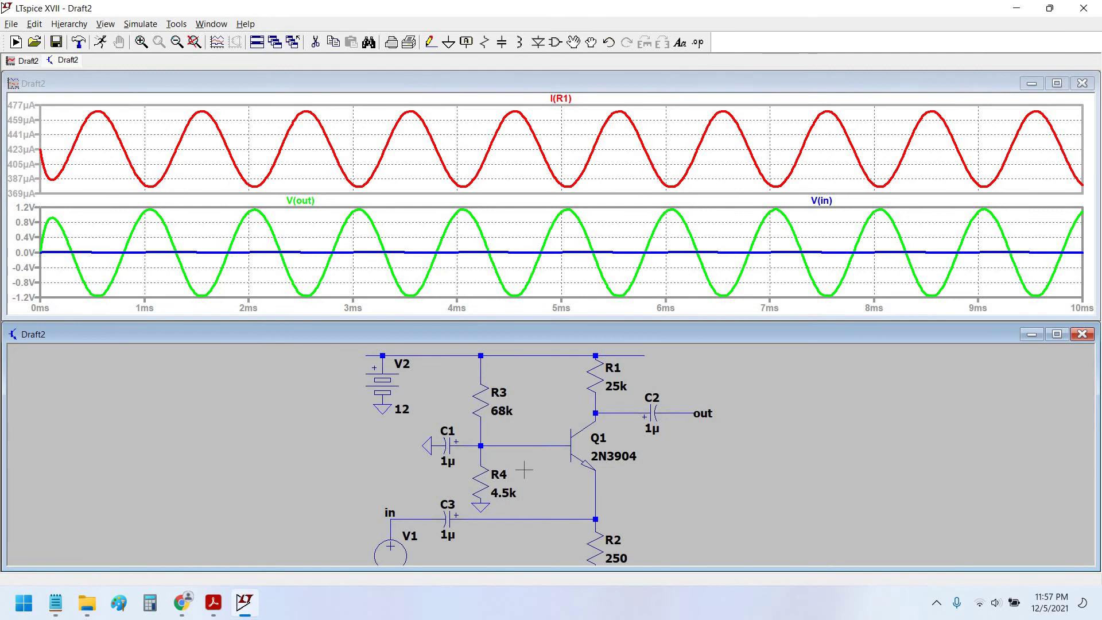
pyautogui.moveTo(524, 492); pyautogui.dragTo(511, 479)
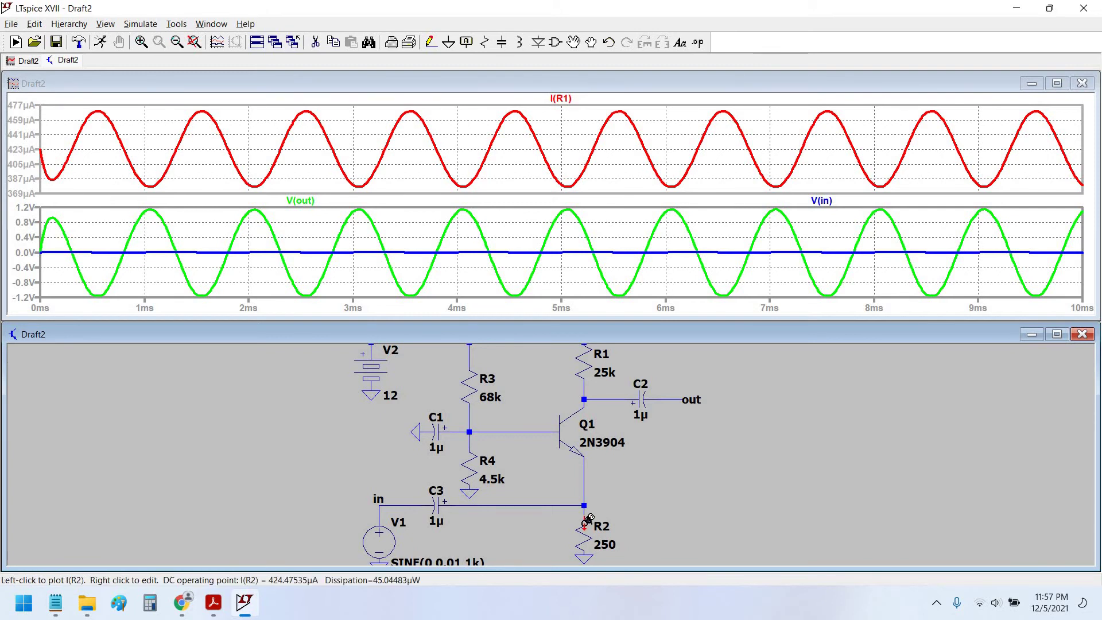
pyautogui.click(615, 488)
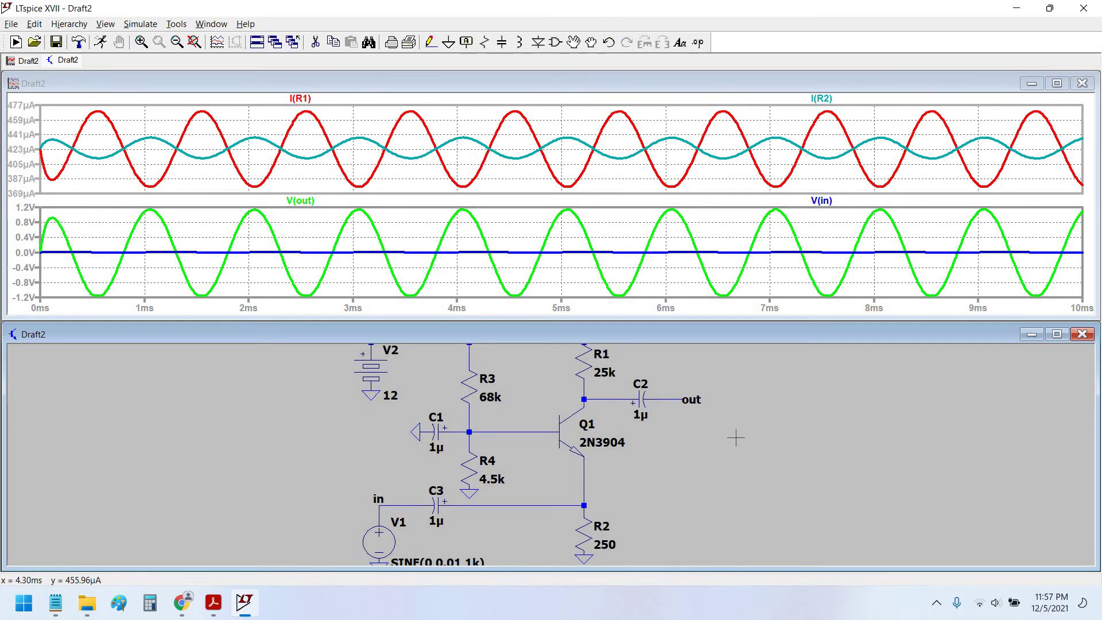
# Step: Set the upper base divider resistor R3 to 50k and rerun the transient simulation
pyautogui.moveTo(754, 490); pyautogui.dragTo(687, 513)
pyautogui.scroll(2, 687, 512)
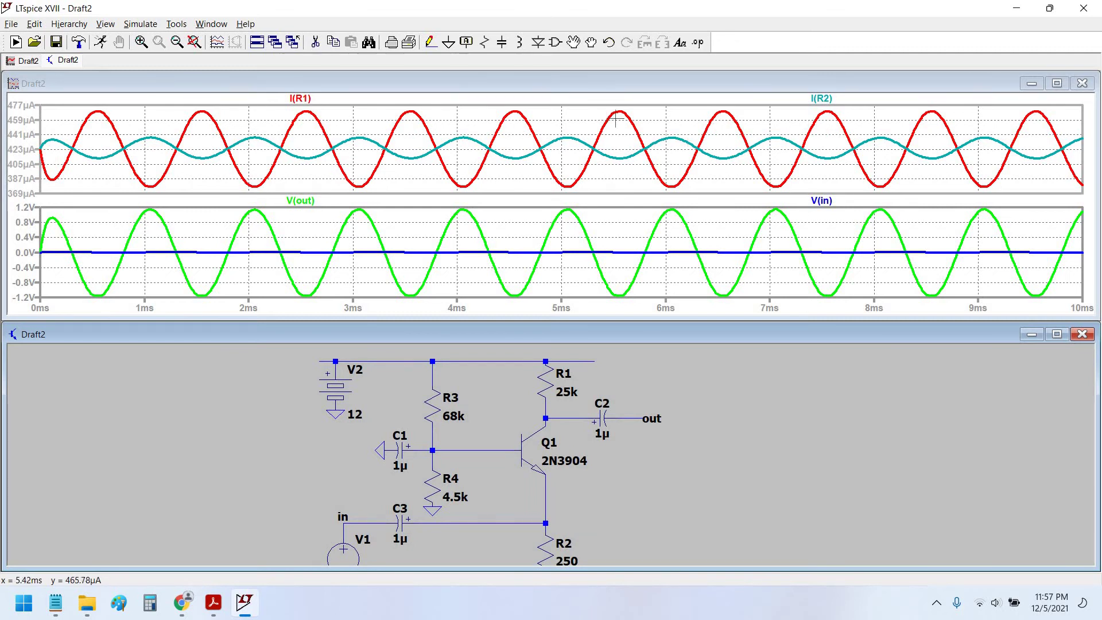
pyautogui.scroll(-1, 381, 481)
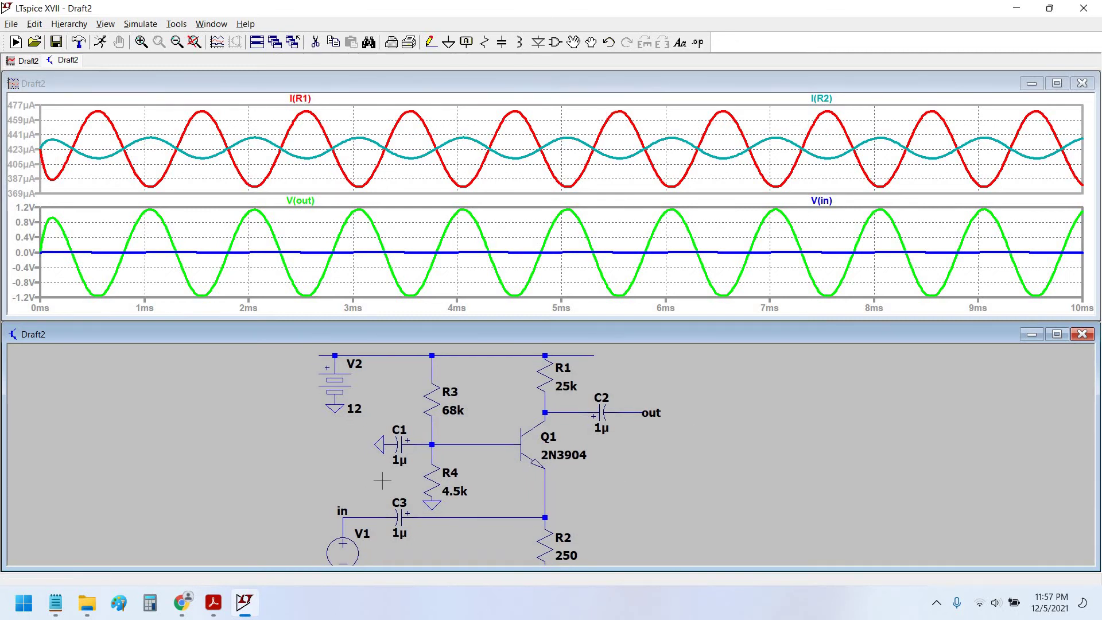
pyautogui.rightClick(434, 403)
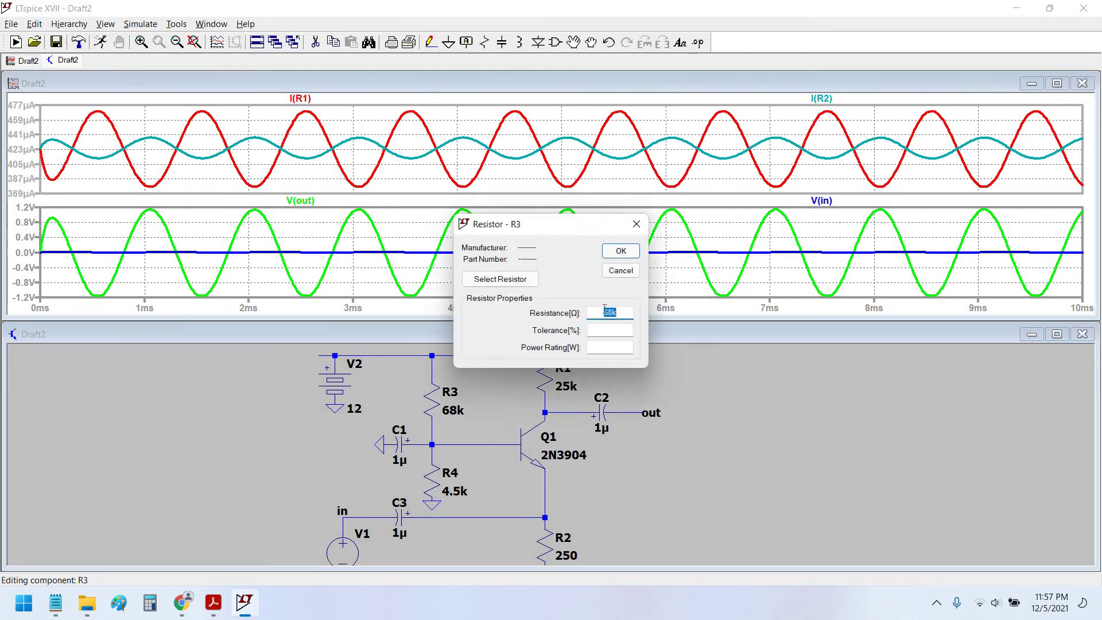
pyautogui.write('50k')
pyautogui.press('Return')
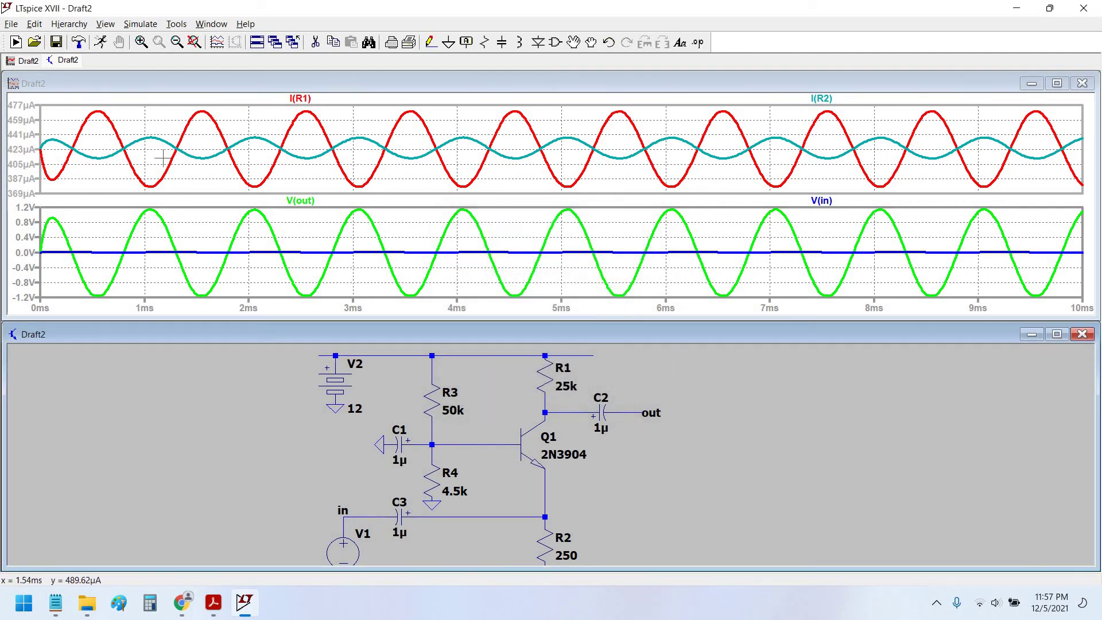
pyautogui.hotkey('ctrl', 'r')
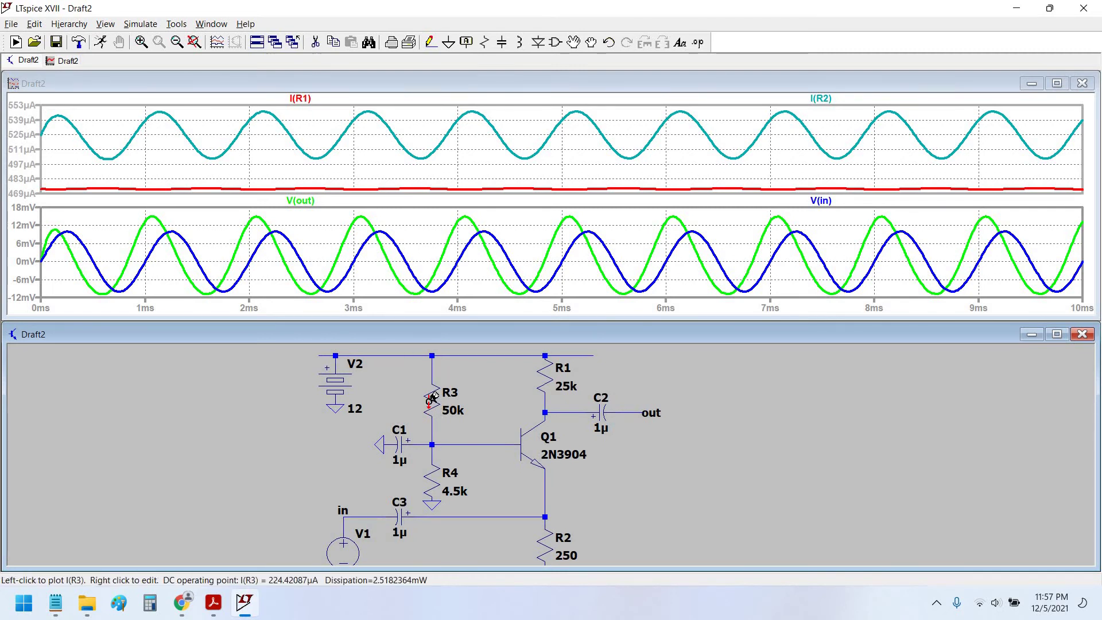
# Step: Restore the upper base divider resistor R3 to 68k
pyautogui.rightClick(451, 393)
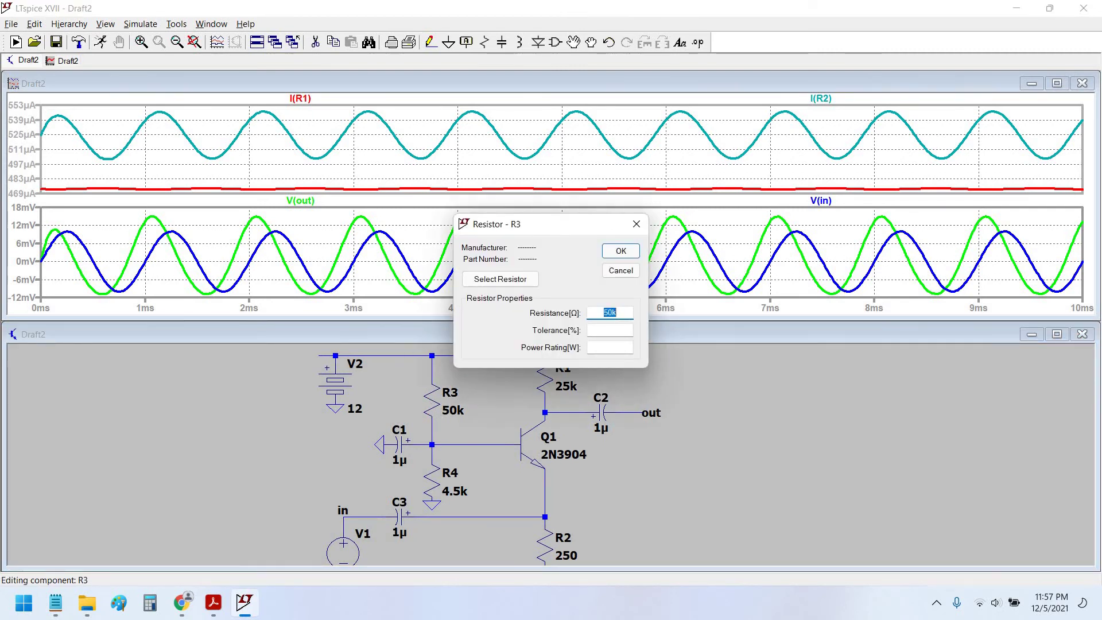
pyautogui.write('68k')
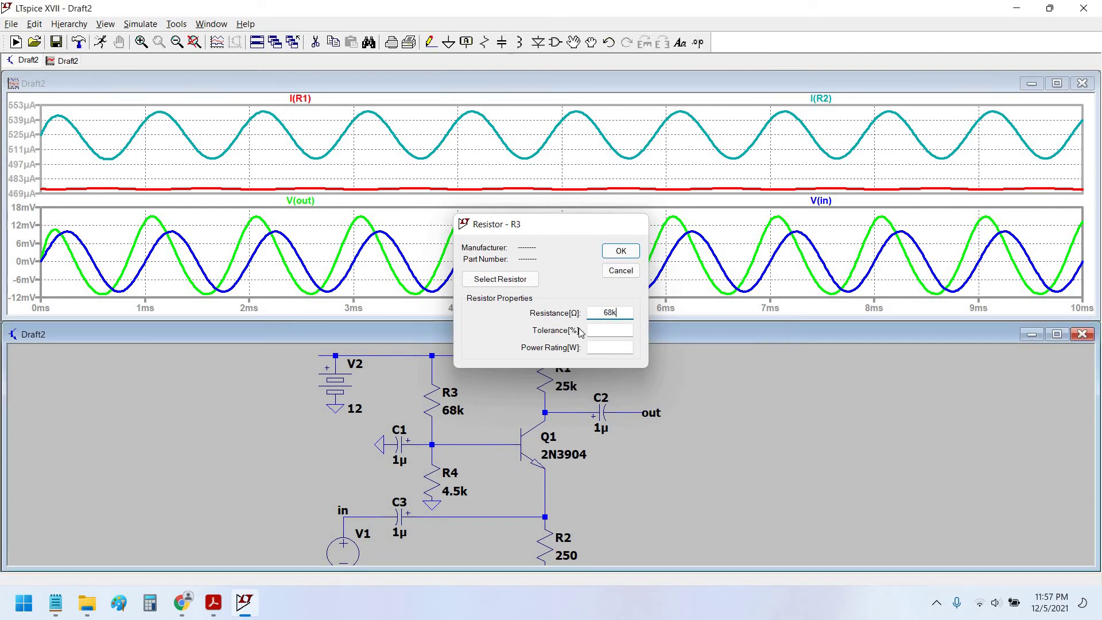
pyautogui.press('Return')
# Step: Set the lower base divider resistor R4 to 3.8k and rerun the transient simulation
pyautogui.rightClick(481, 504)
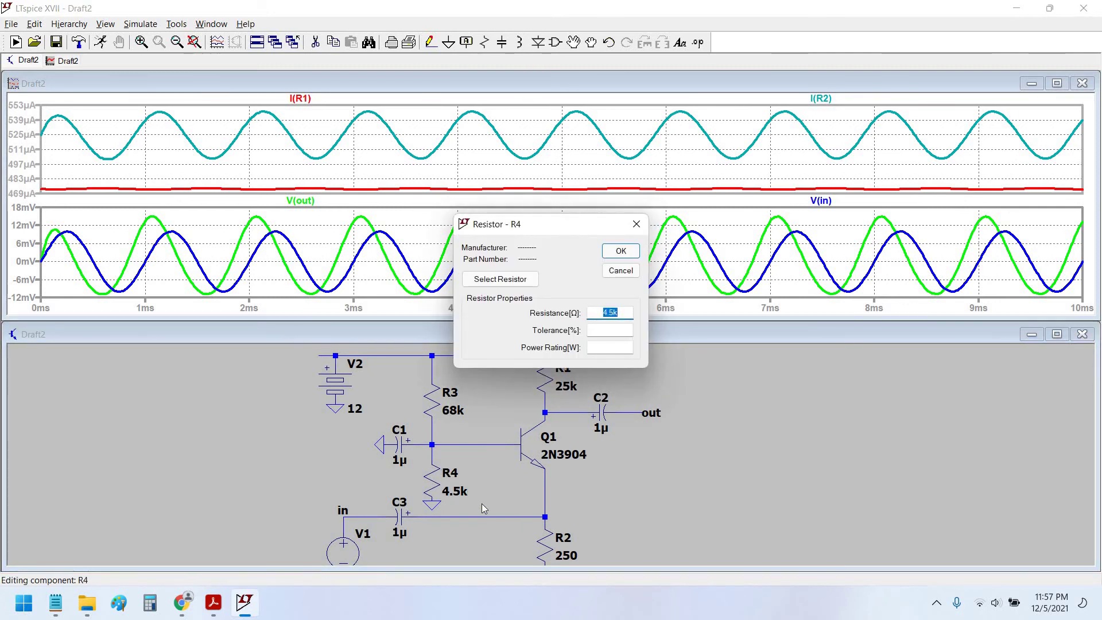
pyautogui.write('3.8k')
pyautogui.press('Return')
pyautogui.click(101, 43)
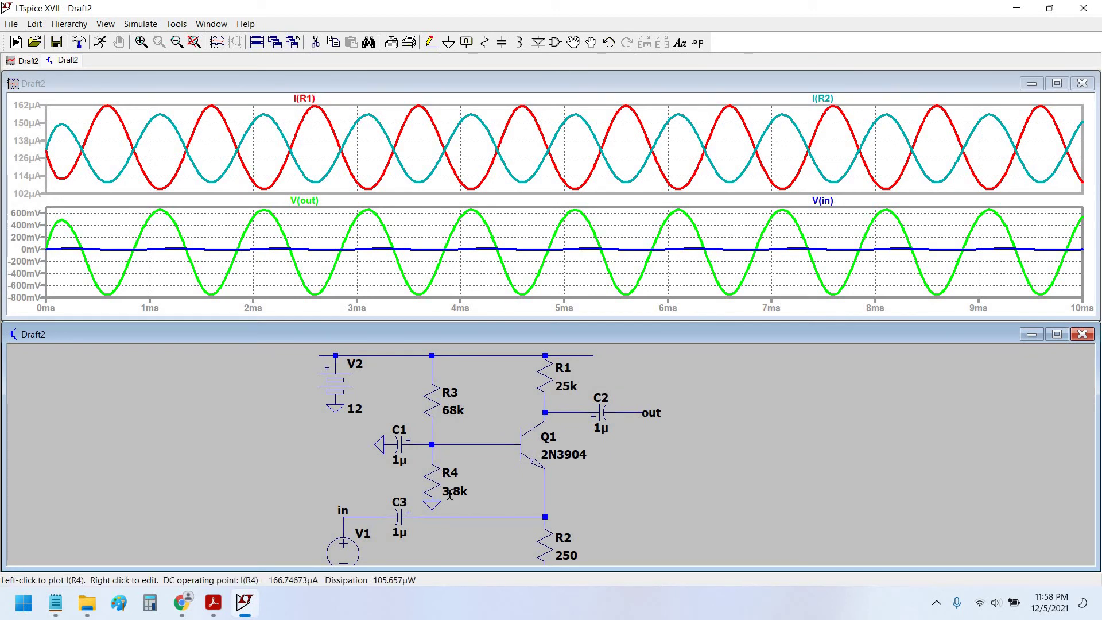
# Step: Set the lower base divider resistor R4 to 3.5k and rerun the transient simulation
pyautogui.scroll(-3, 304, 492)
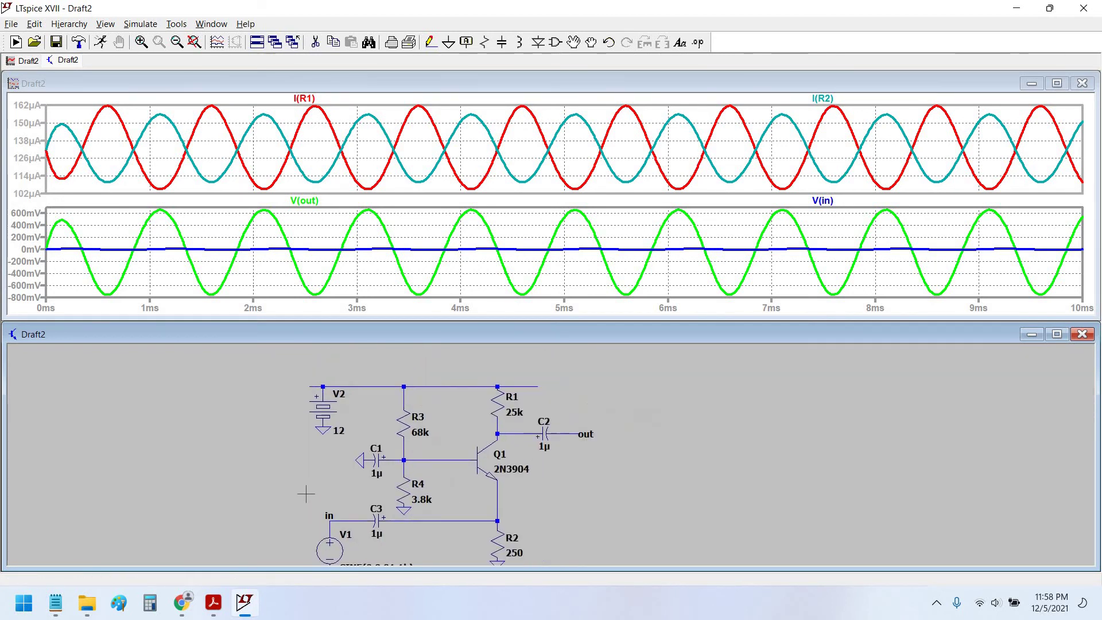
pyautogui.scroll(4, 306, 494)
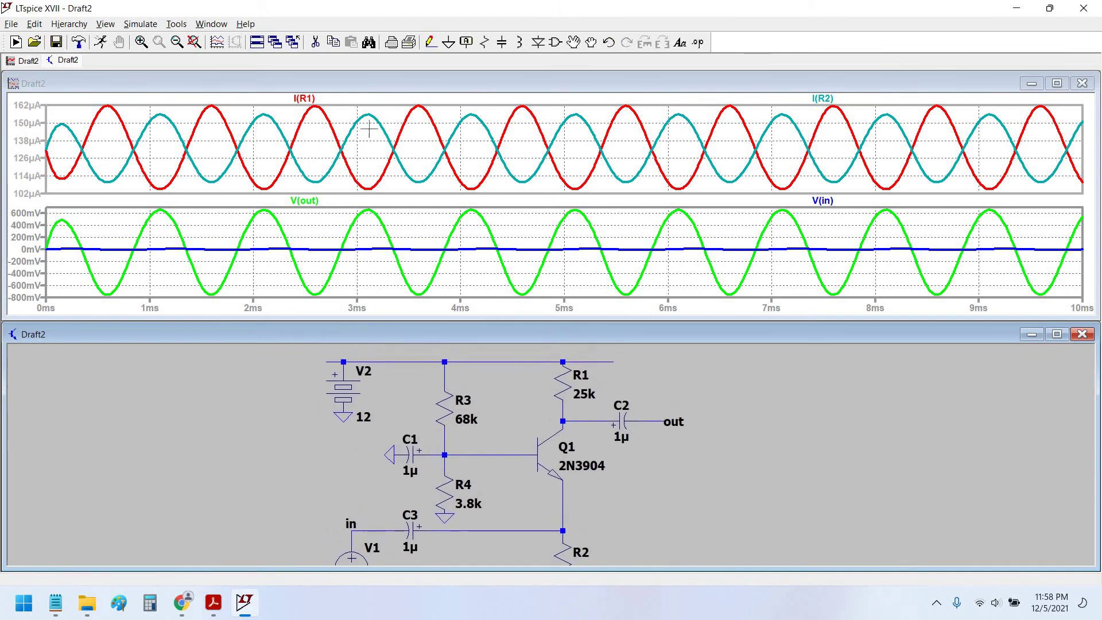
pyautogui.rightClick(445, 494)
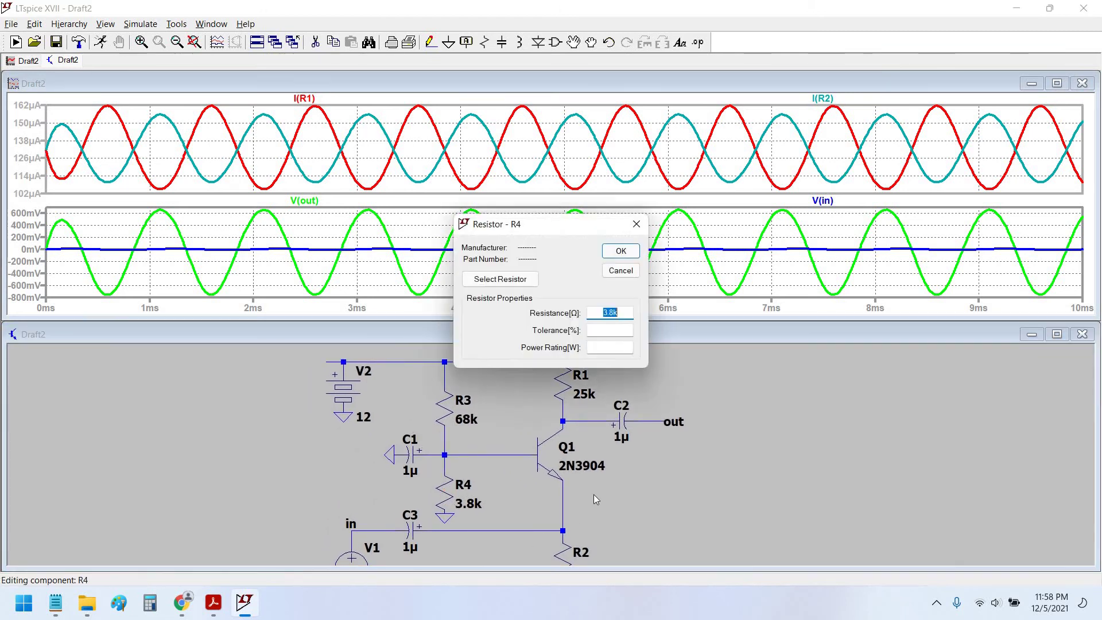
pyautogui.write('3.5k')
pyautogui.press('Return')
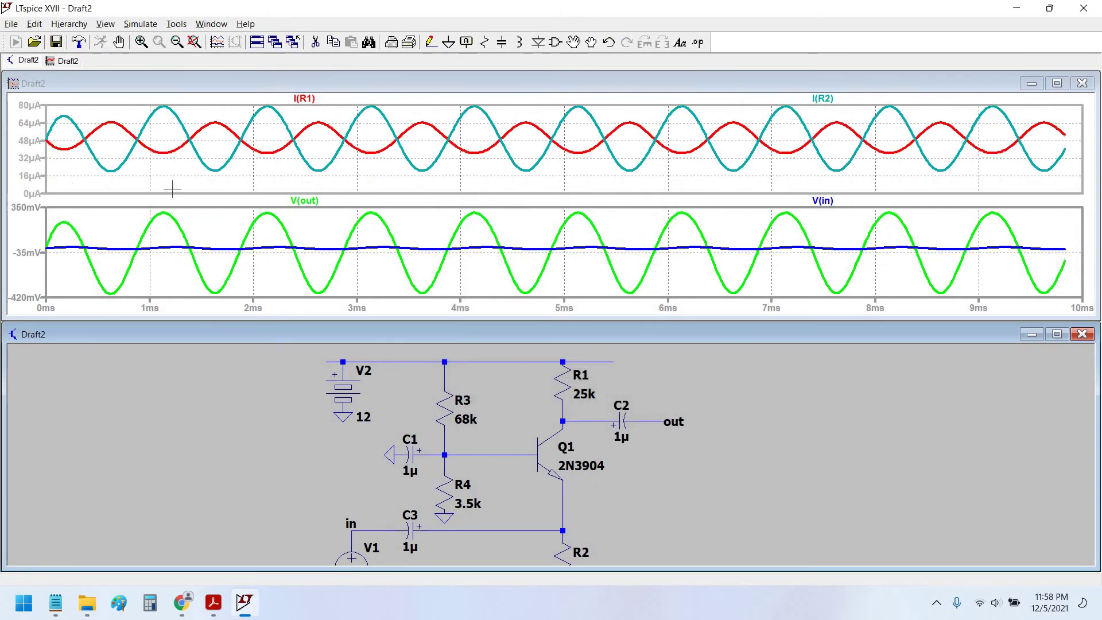
# Step: Set the lower base divider resistor R4 to 4k and rerun the transient simulation
pyautogui.rightClick(481, 503)
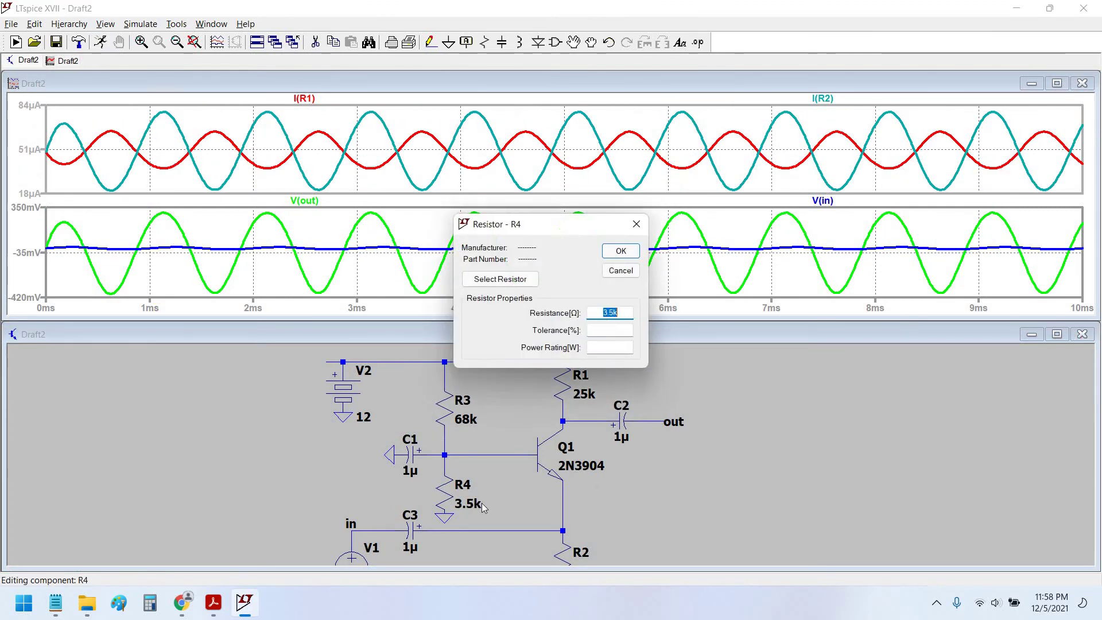
pyautogui.write('4k')
pyautogui.press('Return')
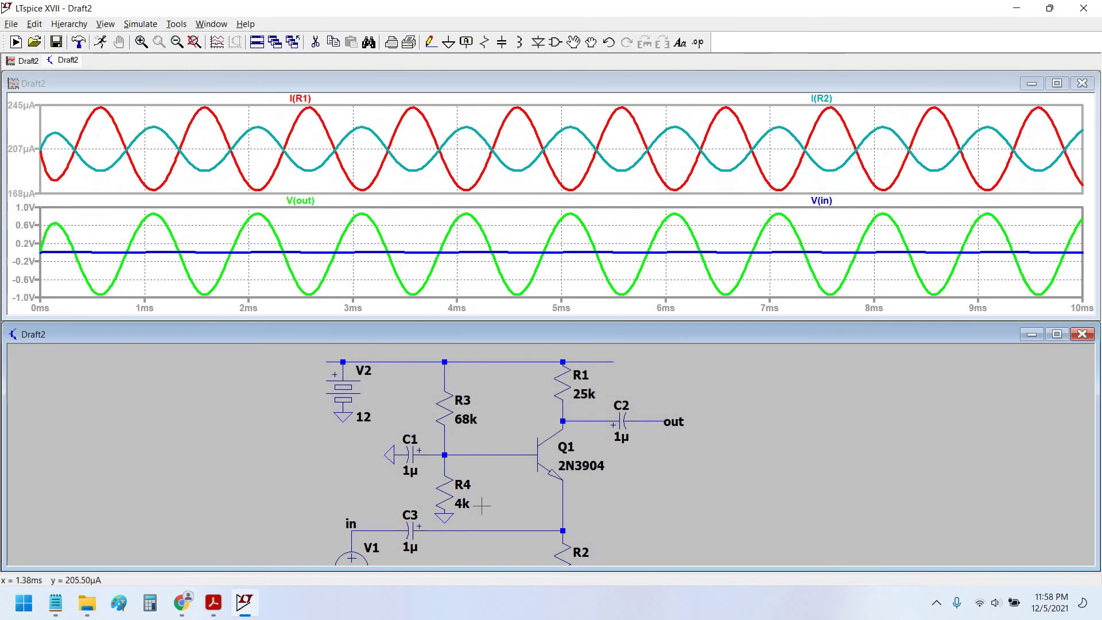
# Step: Rerun the transient simulation with the lower base divider resistor R4 set to 3.7k and maximize the waveform window
pyautogui.rightClick(449, 494)
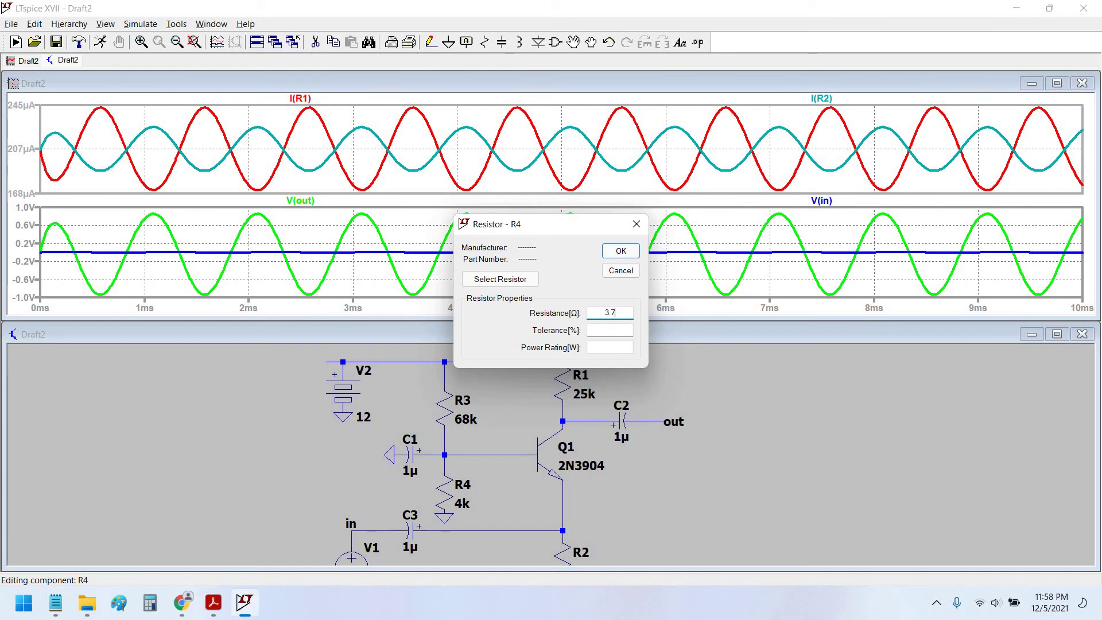
pyautogui.write('3.7k')
pyautogui.press('Return')
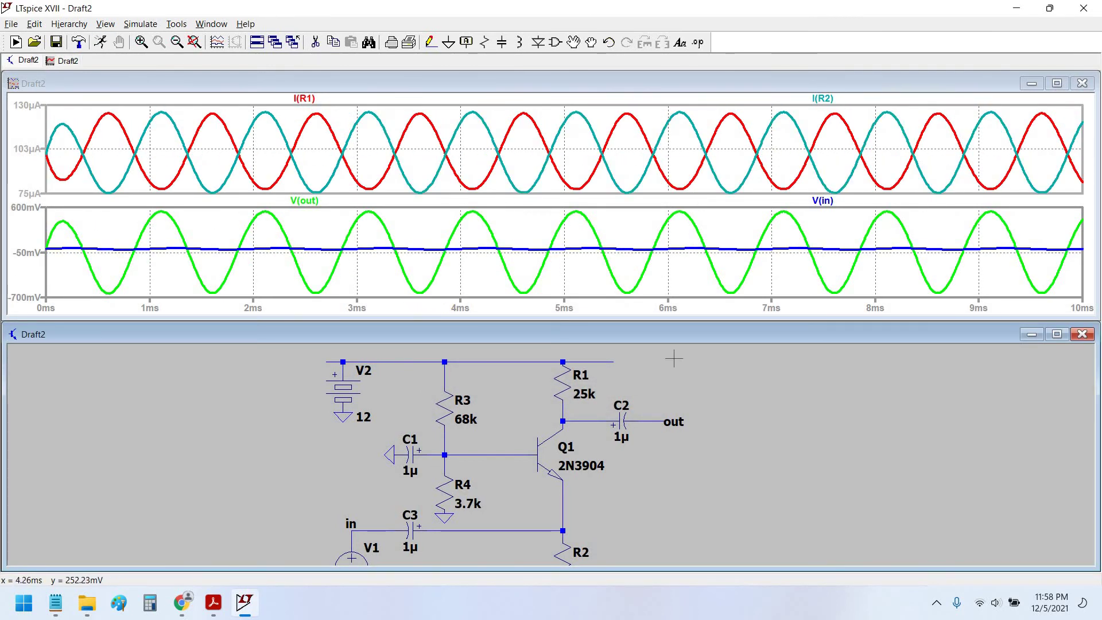
pyautogui.moveTo(659, 514); pyautogui.dragTo(646, 512)
pyautogui.click(1057, 83)
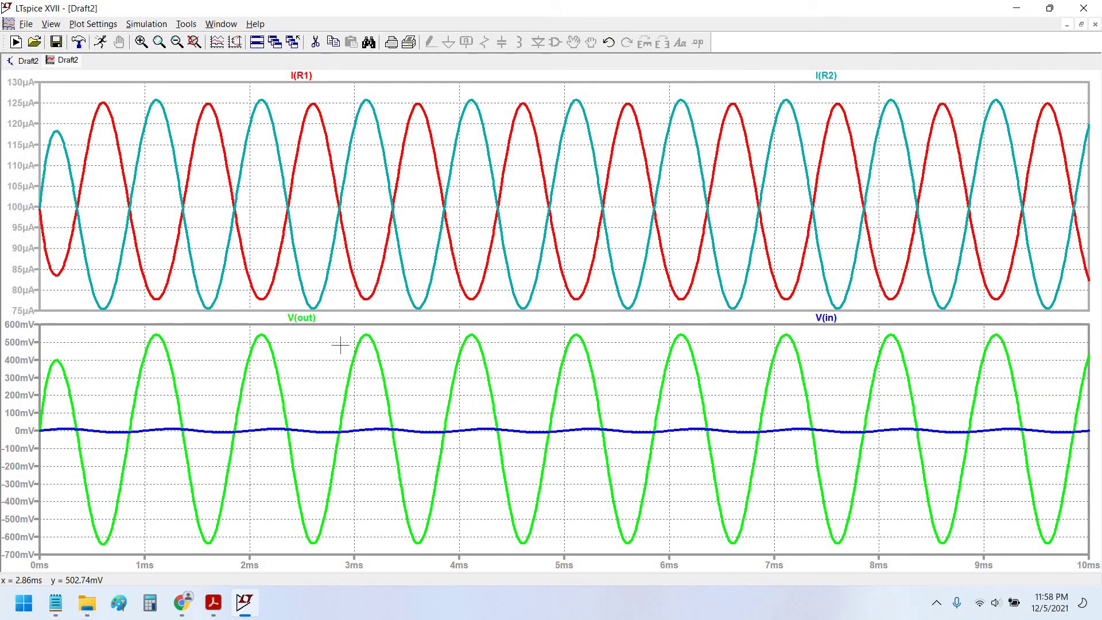
# Step: Measure the positive peak of V(out) just after 5 ms with a cursor and restore the split waveform and schematic view
pyautogui.click(302, 318)
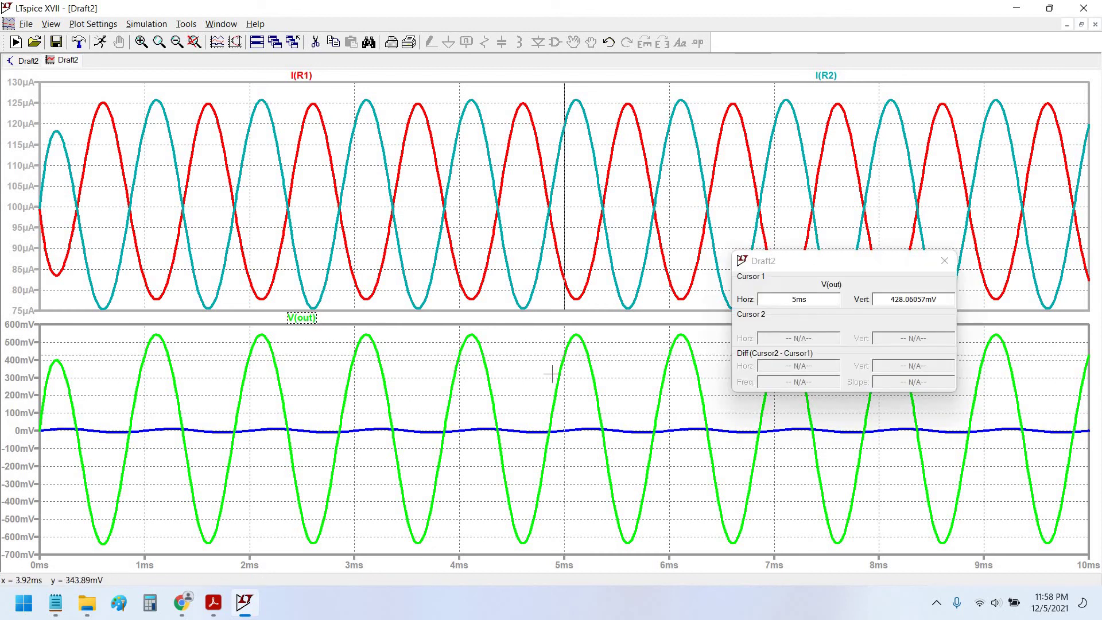
pyautogui.moveTo(571, 372); pyautogui.dragTo(575, 370)
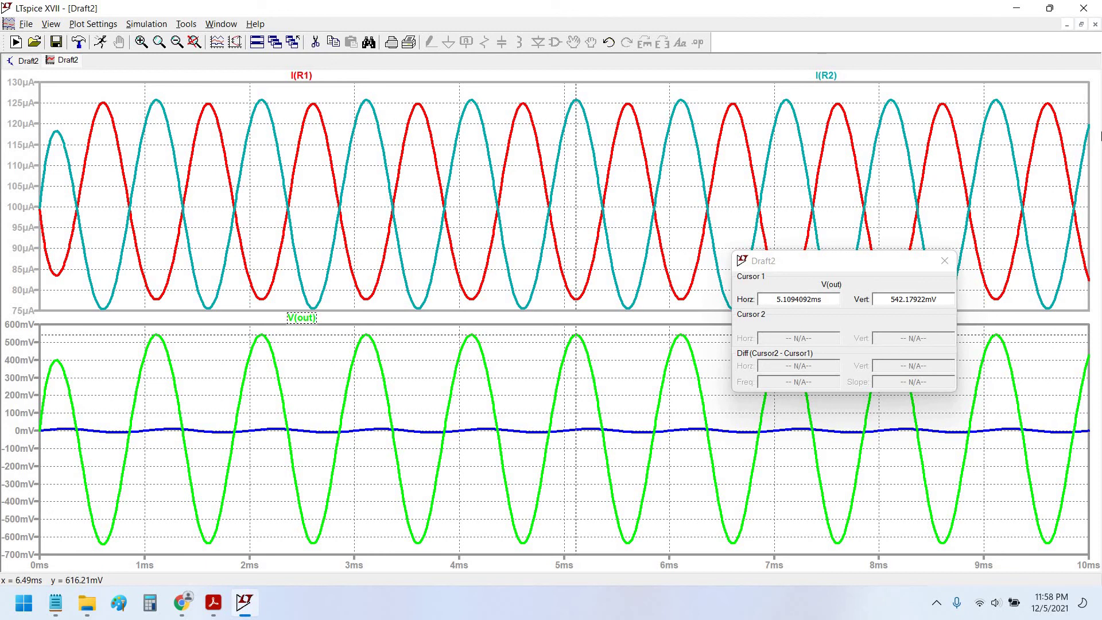
pyautogui.click(1081, 25)
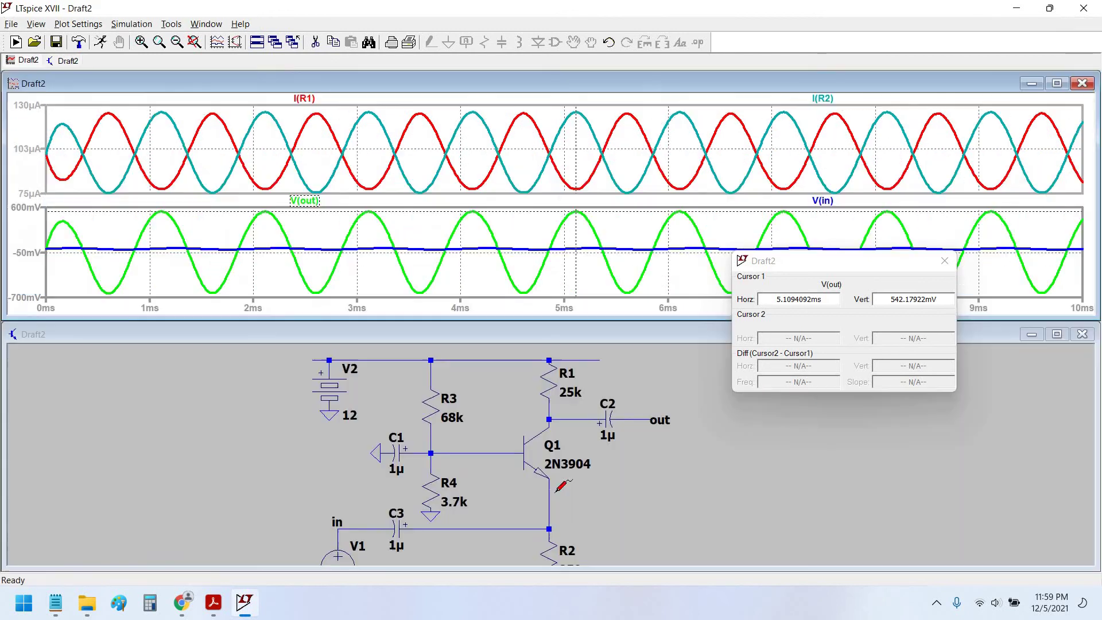
# Step: Set collector resistor R1 to 15k and emitter resistor R2 to 150, and rerun the transient simulation
pyautogui.click(637, 509)
pyautogui.moveTo(635, 495); pyautogui.dragTo(632, 514)
pyautogui.scroll(-1, 635, 488)
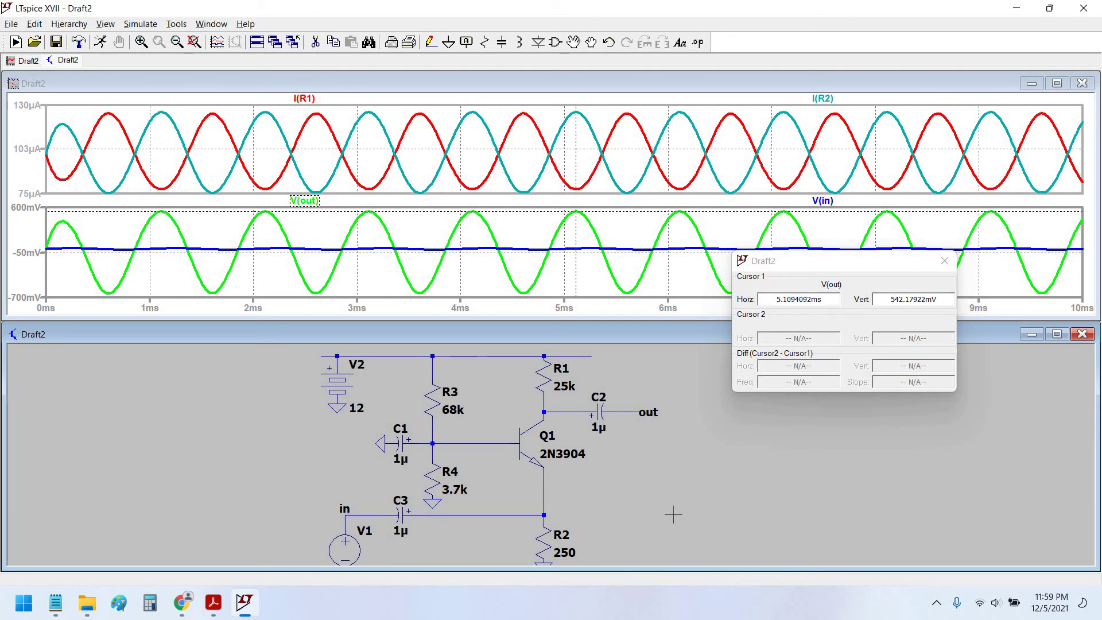
pyautogui.moveTo(658, 518); pyautogui.dragTo(663, 510)
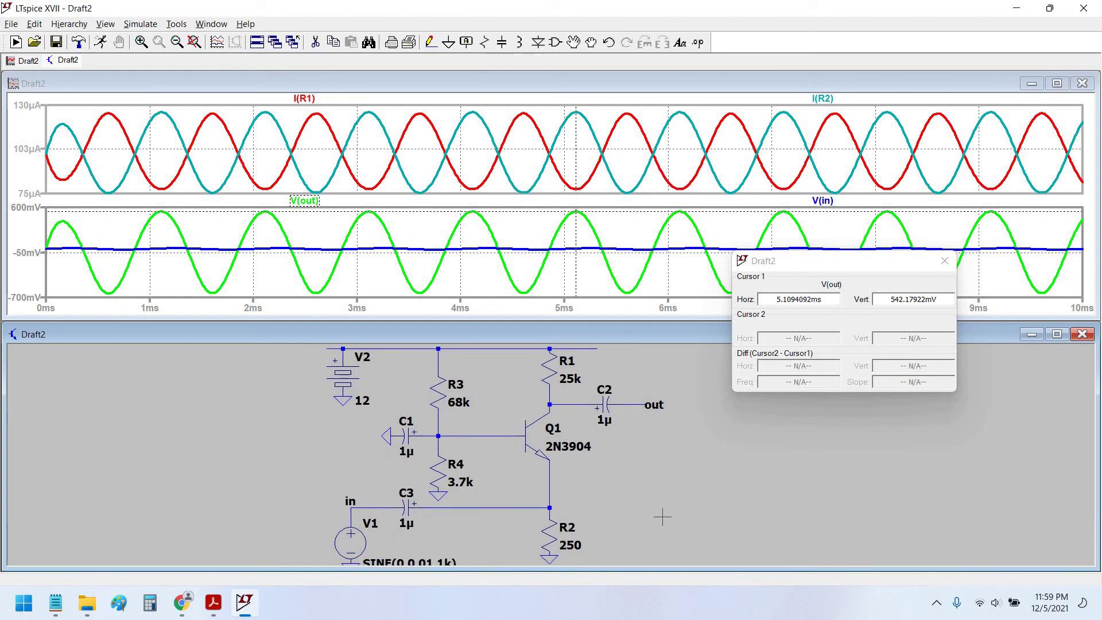
pyautogui.scroll(-1, 655, 520)
pyautogui.rightClick(539, 379)
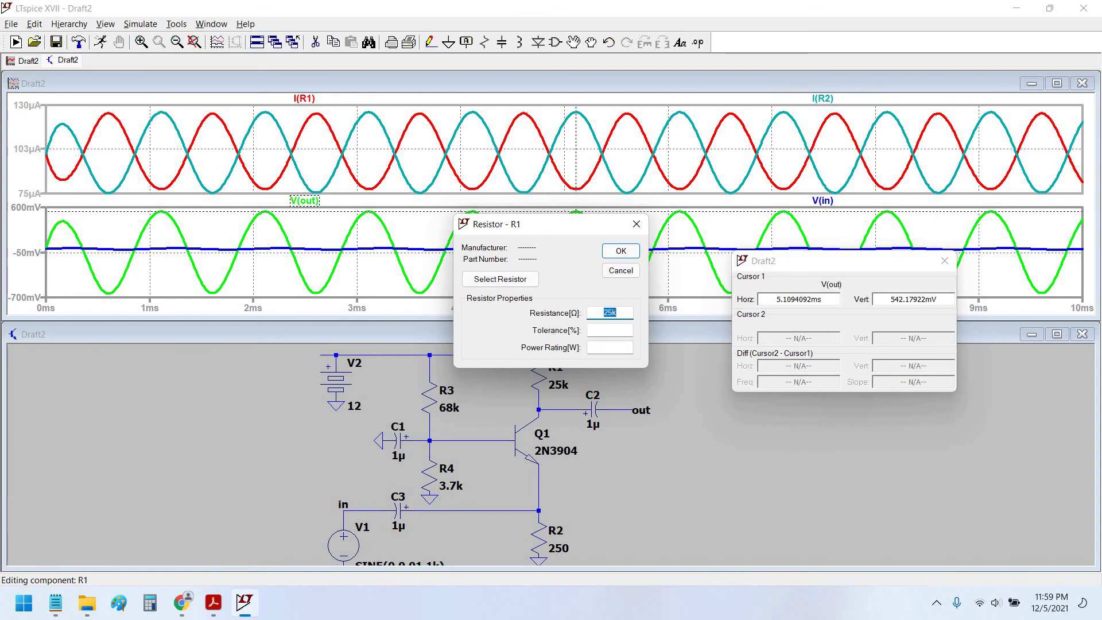
pyautogui.write('15k')
pyautogui.press('Return')
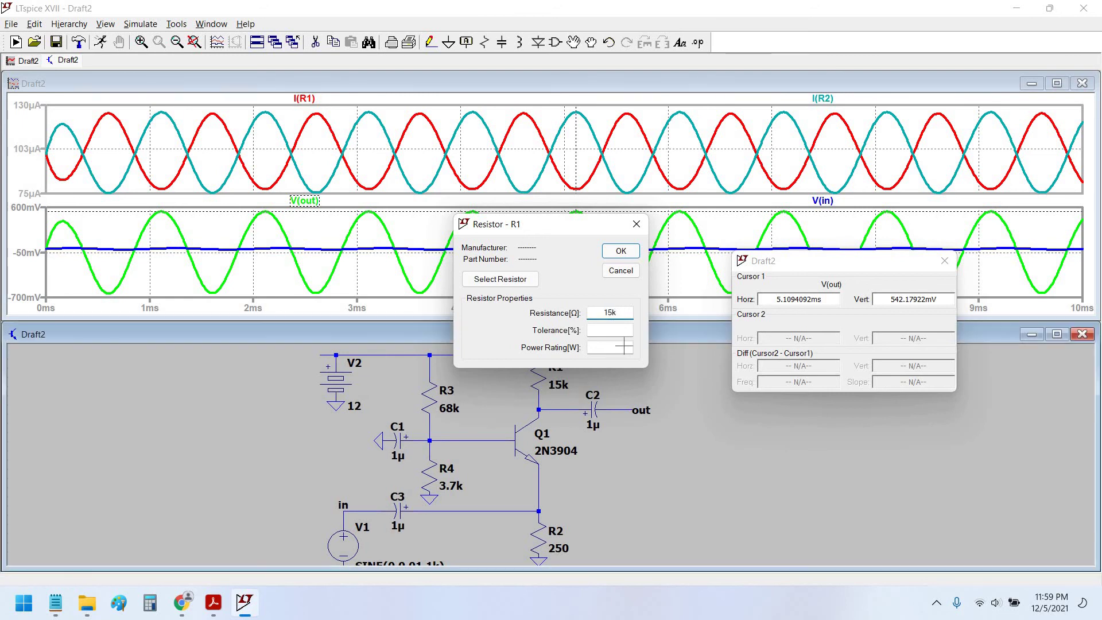
pyautogui.rightClick(539, 539)
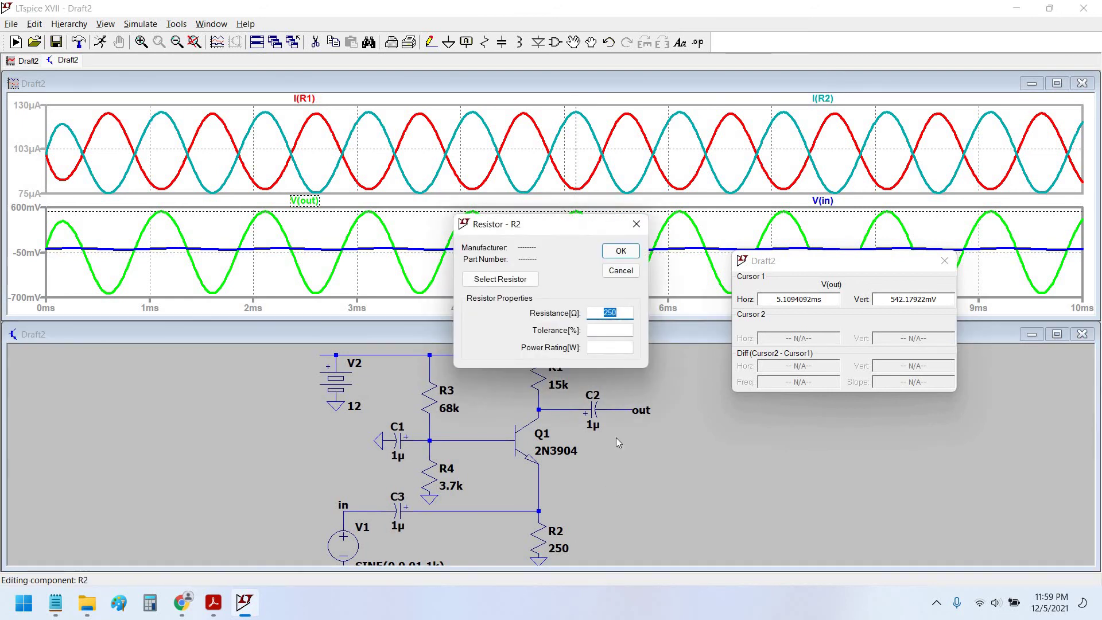
pyautogui.write('150')
pyautogui.press('Return')
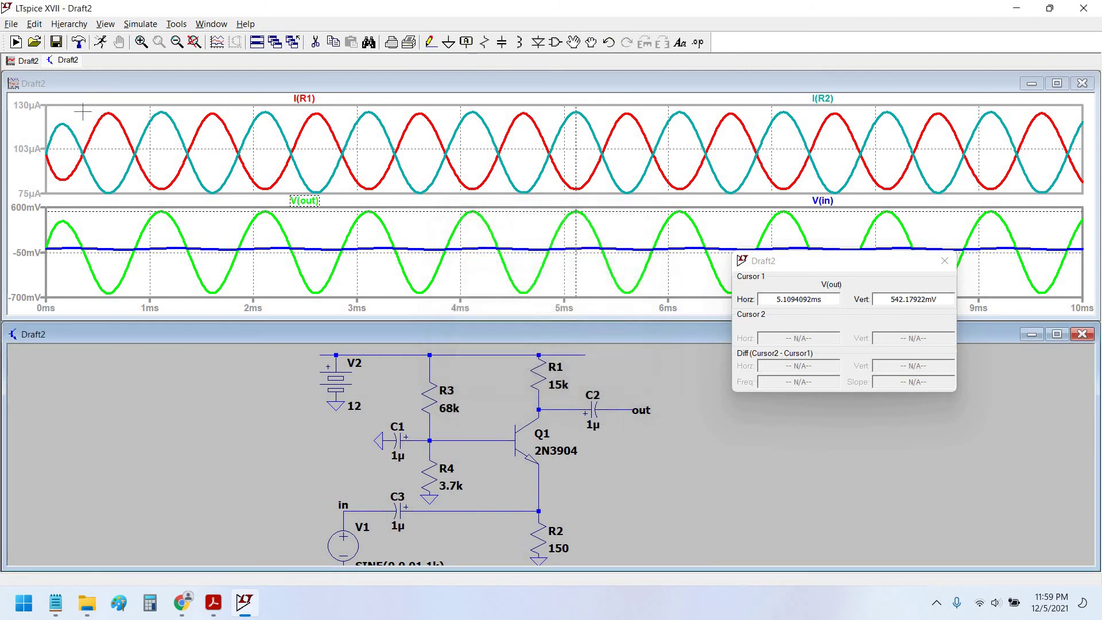
pyautogui.click(100, 42)
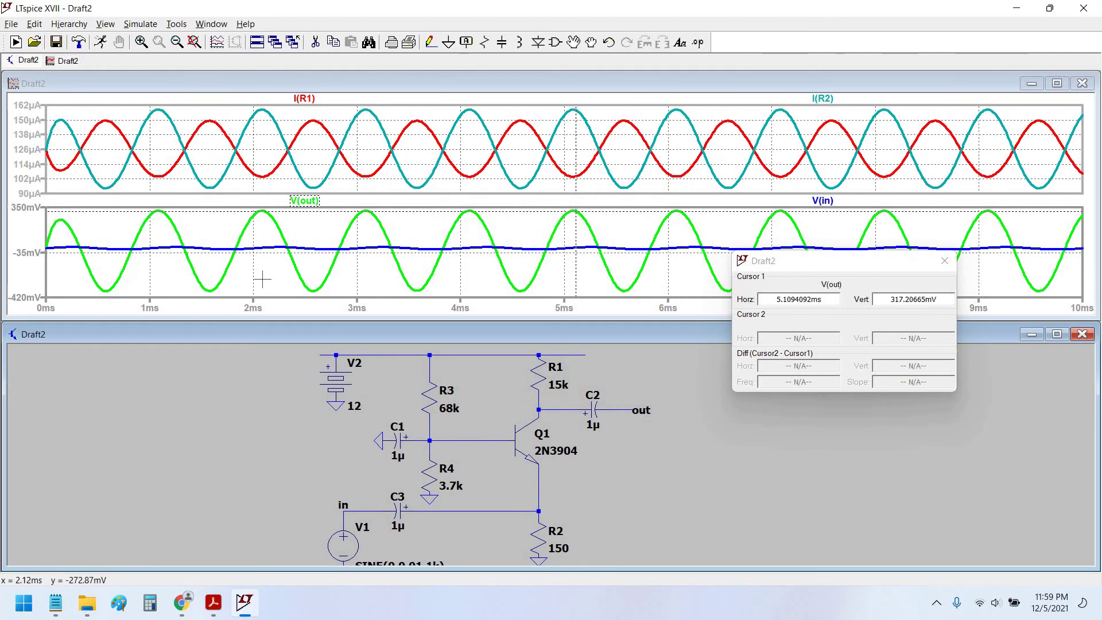
# Step: Set collector resistor R1 to 47k and emitter resistor R2 to 470, and rerun the transient simulation
pyautogui.rightClick(592, 382)
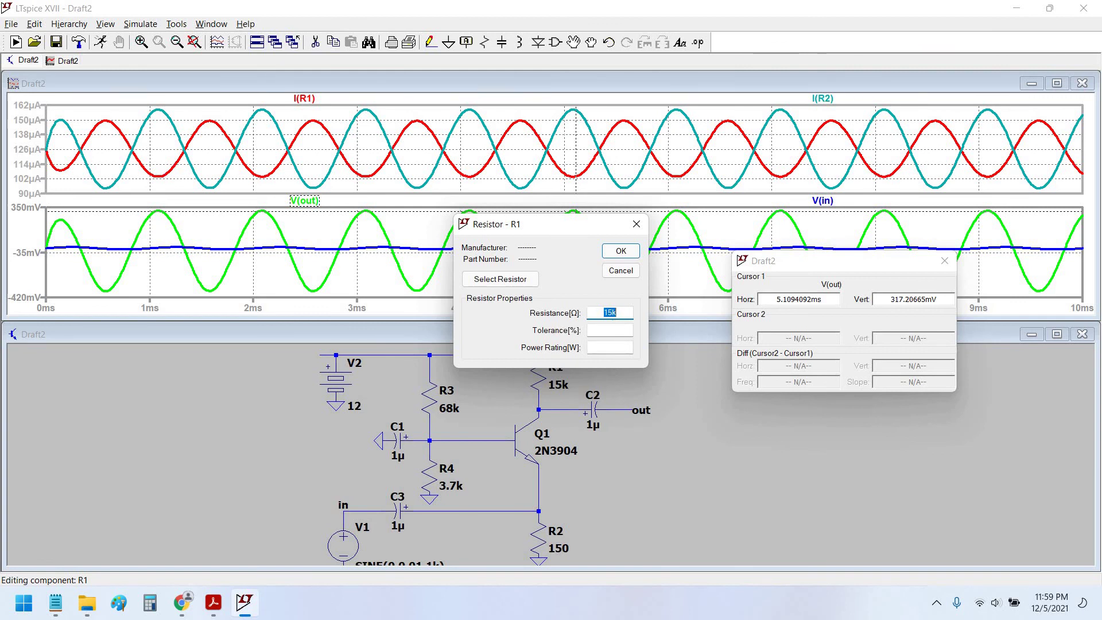
pyautogui.press('Return')
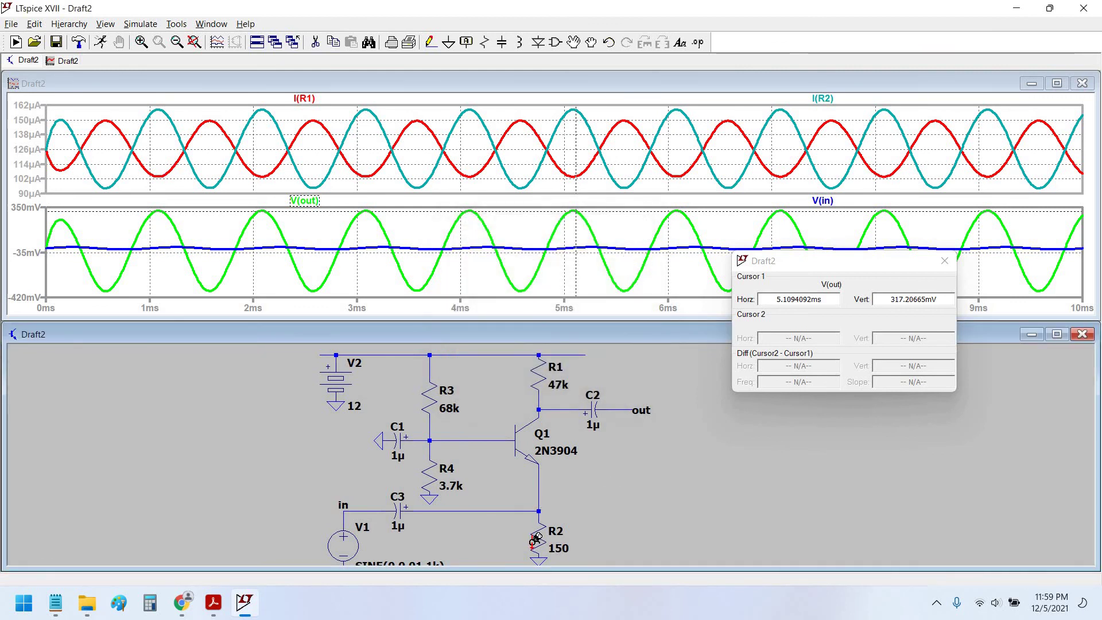
pyautogui.rightClick(538, 538)
pyautogui.write('470')
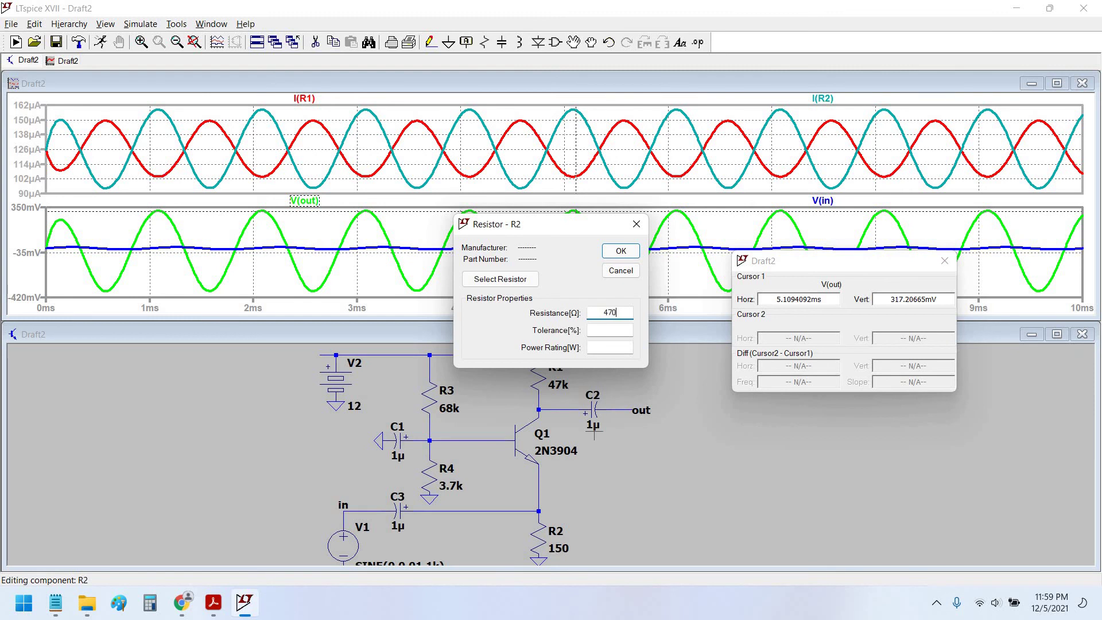
pyautogui.press('Return')
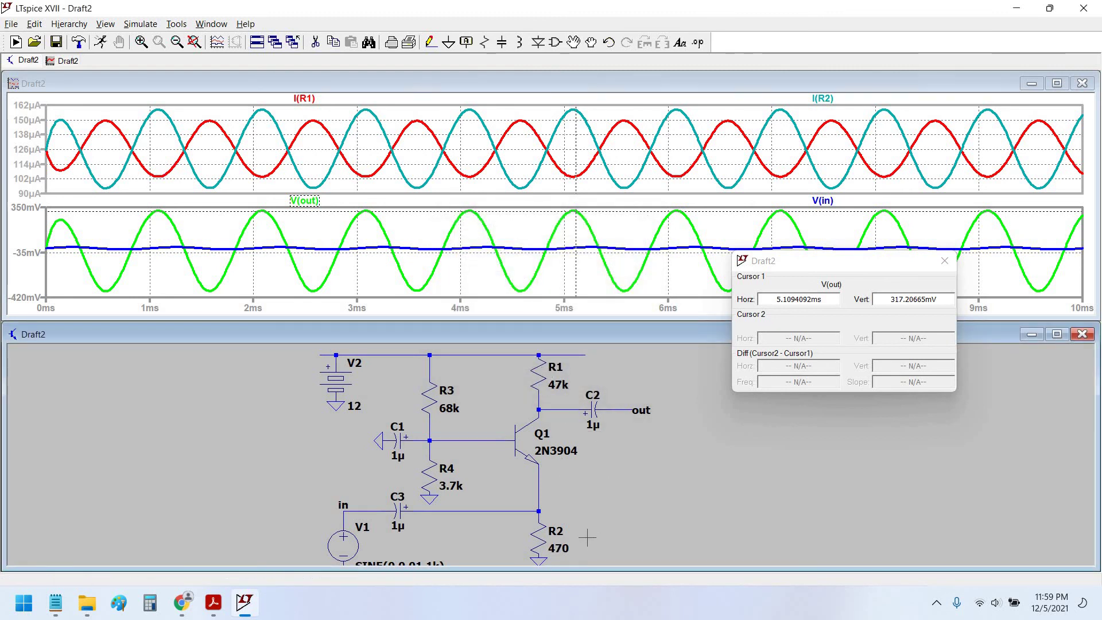
pyautogui.moveTo(588, 538); pyautogui.dragTo(584, 539)
pyautogui.click(102, 43)
pyautogui.click(332, 347)
pyautogui.hotkey('alt', 's')
pyautogui.press('r')
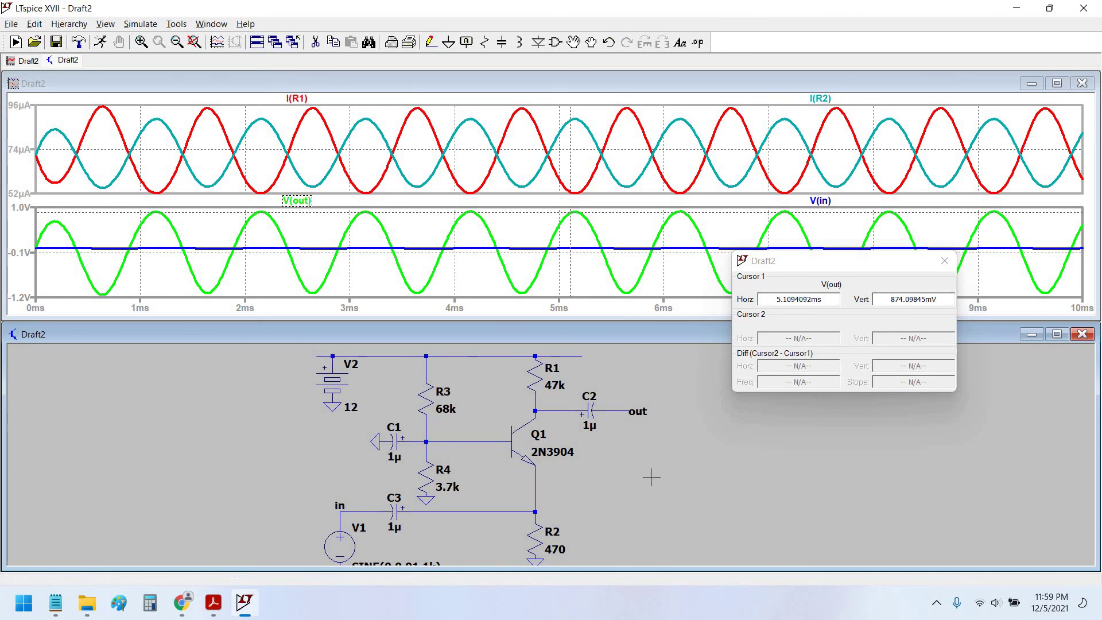
# Step: Maximize the waveform window and measure the V(out) positive peak just after 5 ms with a fresh cursor
pyautogui.moveTo(652, 478); pyautogui.dragTo(650, 473)
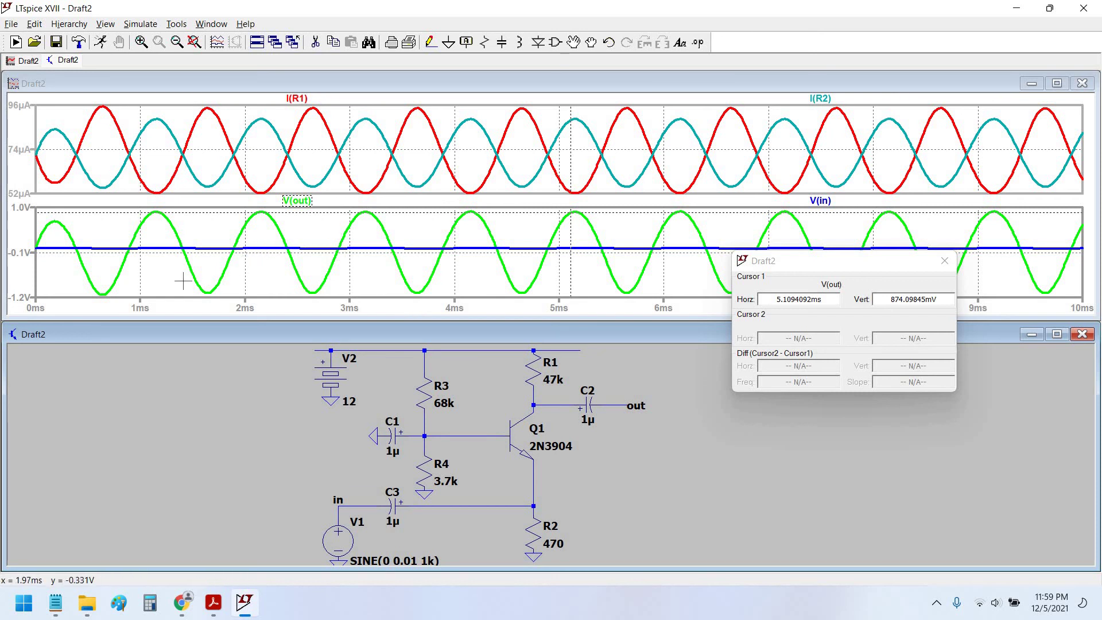
pyautogui.moveTo(829, 272); pyautogui.dragTo(820, 351)
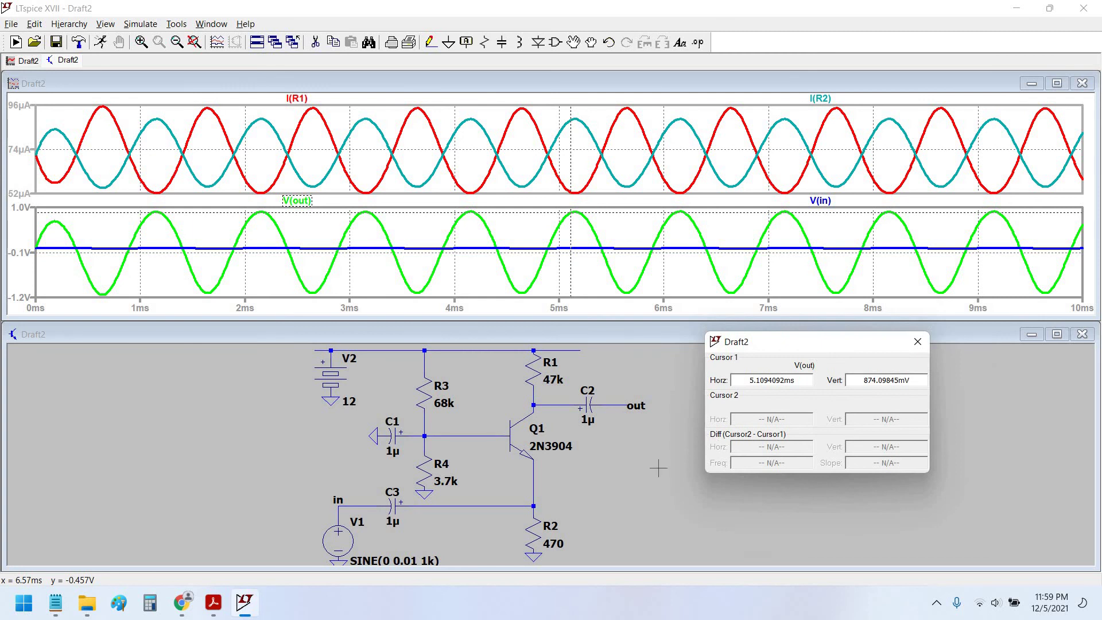
pyautogui.scroll(-1, 648, 472)
pyautogui.moveTo(644, 468); pyautogui.dragTo(636, 477)
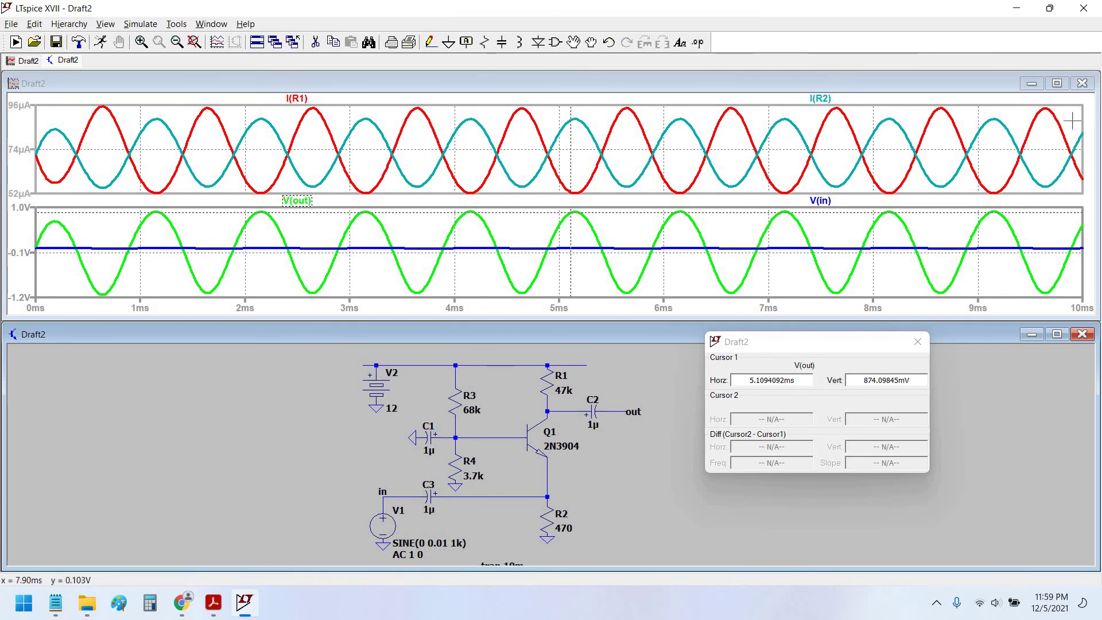
pyautogui.click(1057, 83)
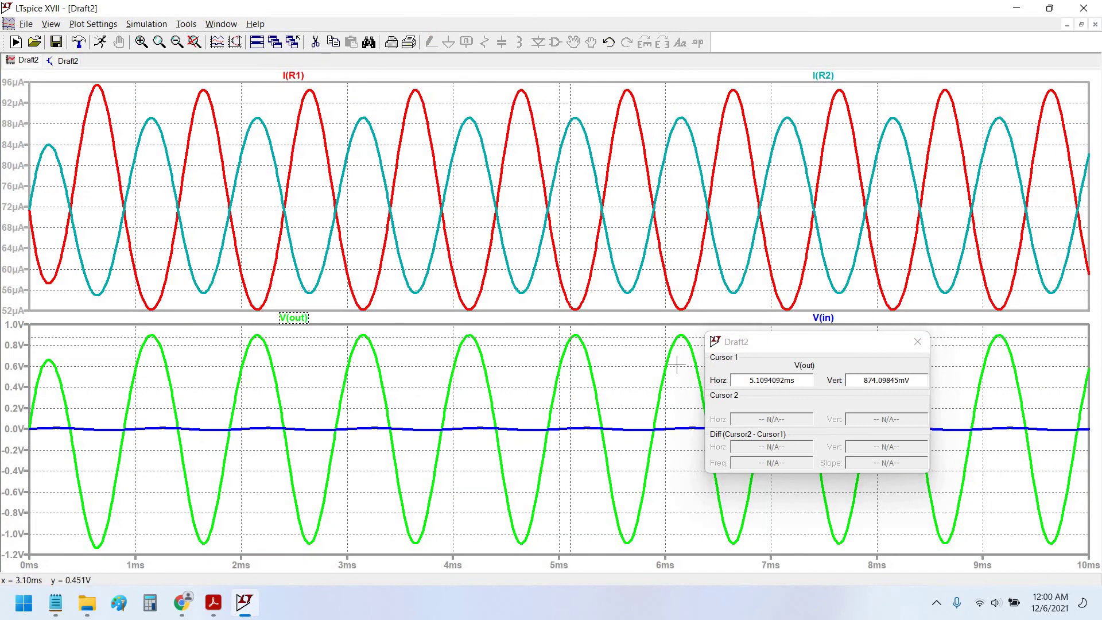
pyautogui.click(918, 341)
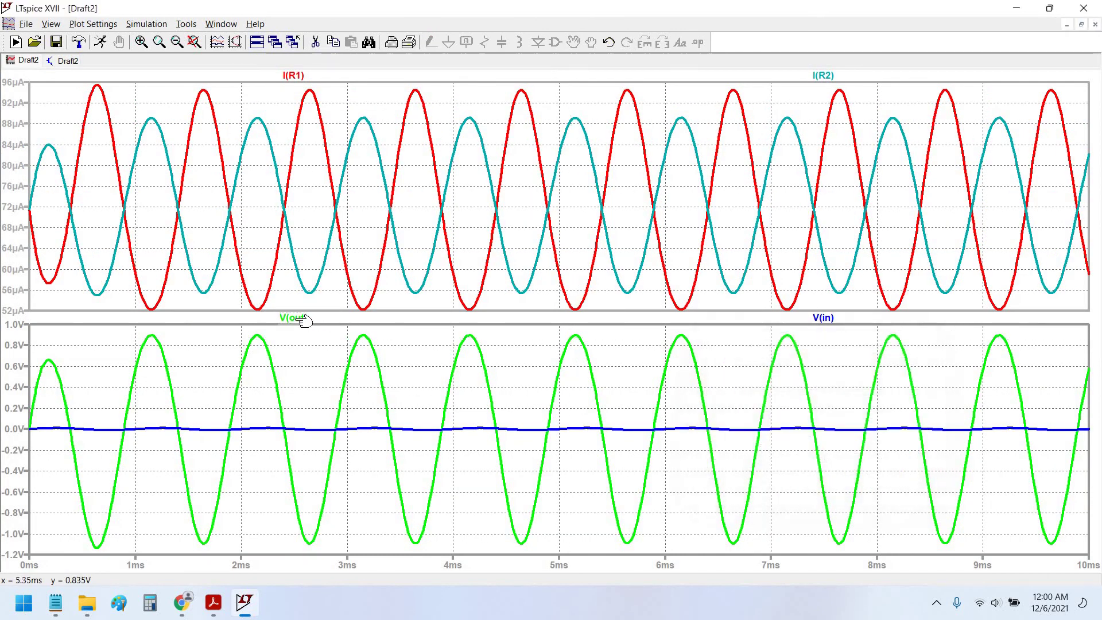
pyautogui.click(475, 362)
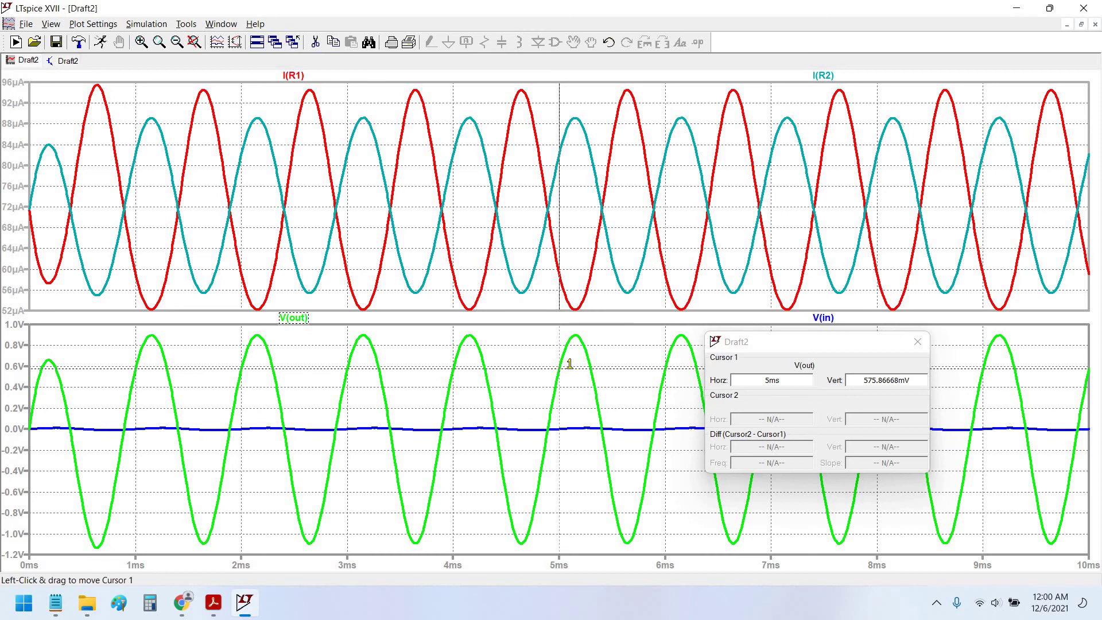
pyautogui.moveTo(558, 363); pyautogui.dragTo(577, 363)
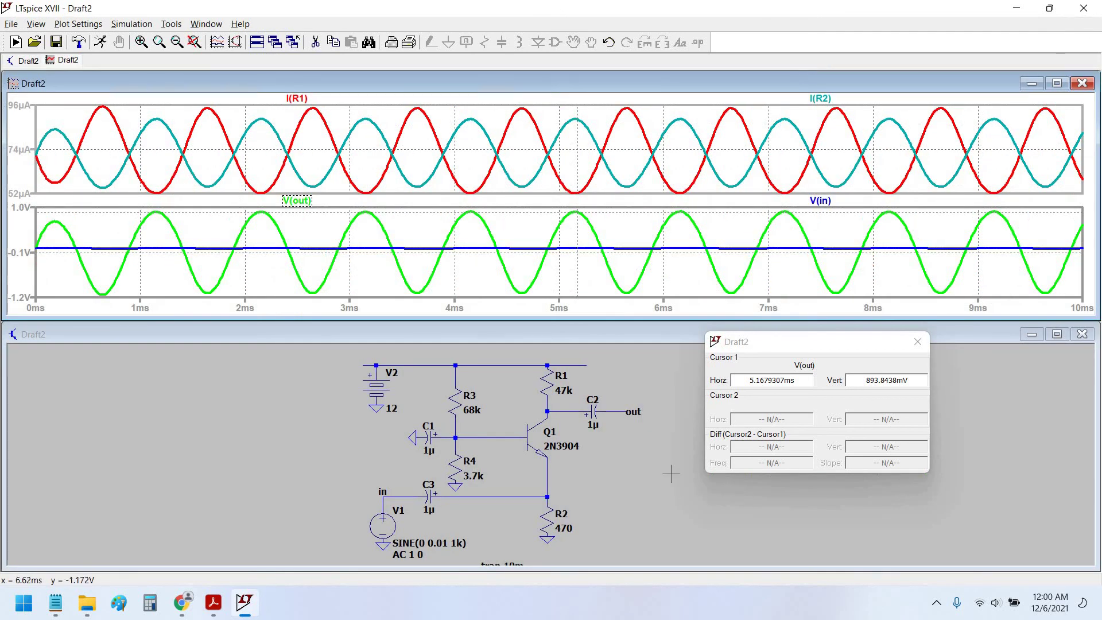
# Step: Examine the complete common-base schematic, including the input source, coupling capacitors, bias resistors and transient directive
pyautogui.moveTo(664, 524); pyautogui.dragTo(656, 510)
pyautogui.scroll(-1, 653, 524)
pyautogui.scroll(2, 480, 523)
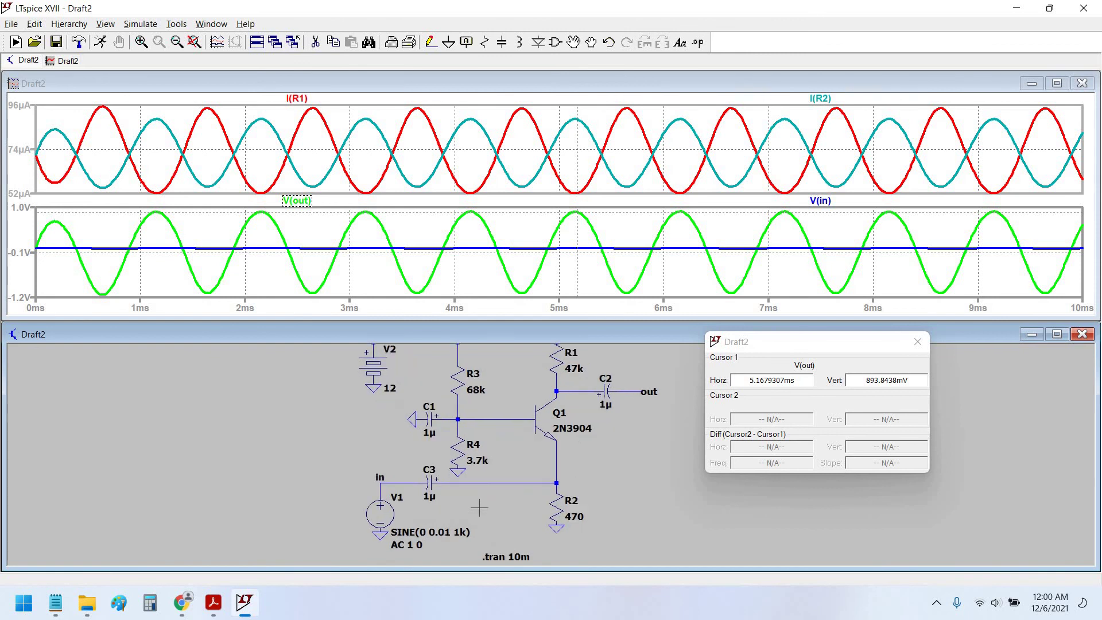
pyautogui.moveTo(502, 425); pyautogui.dragTo(502, 434)
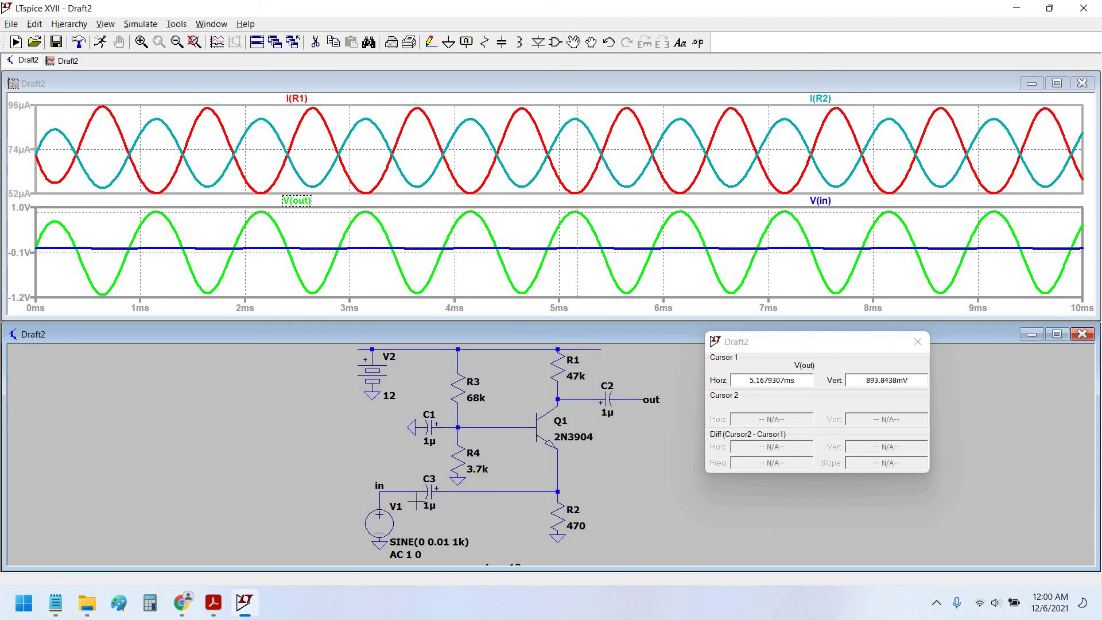
pyautogui.moveTo(649, 488); pyautogui.dragTo(621, 504)
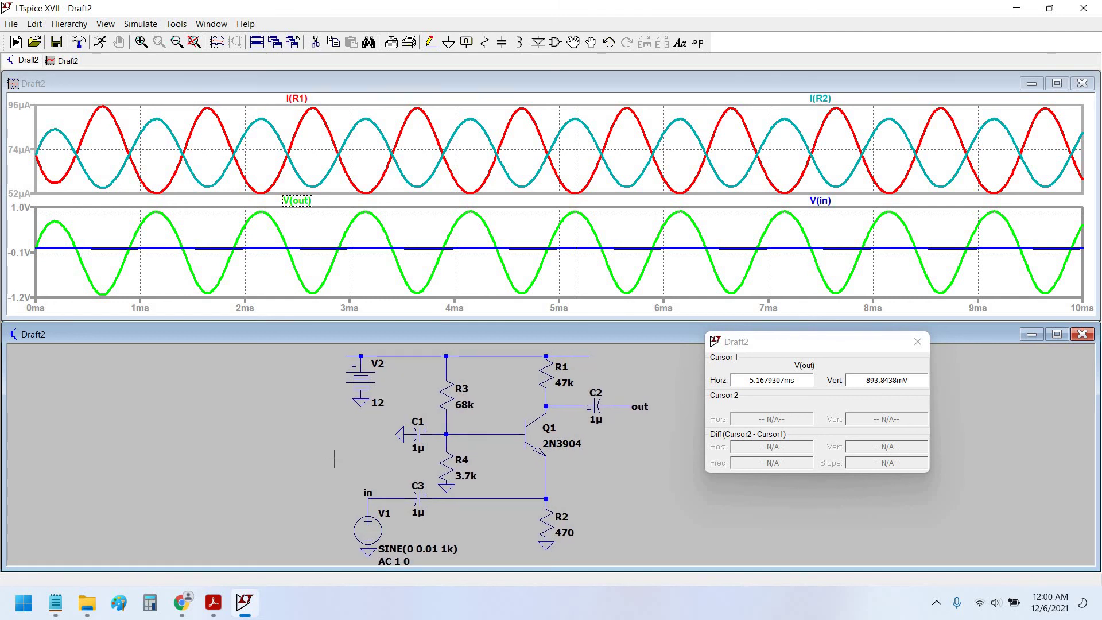
pyautogui.scroll(-2, 327, 474)
pyautogui.moveTo(329, 482); pyautogui.dragTo(379, 483)
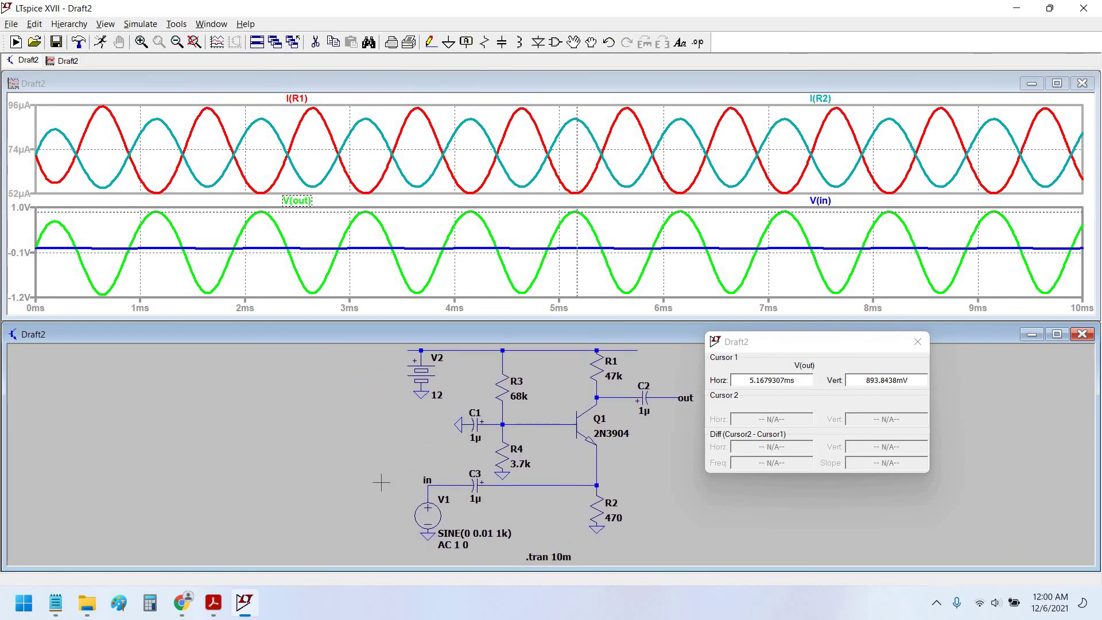
pyautogui.moveTo(381, 483); pyautogui.dragTo(367, 482)
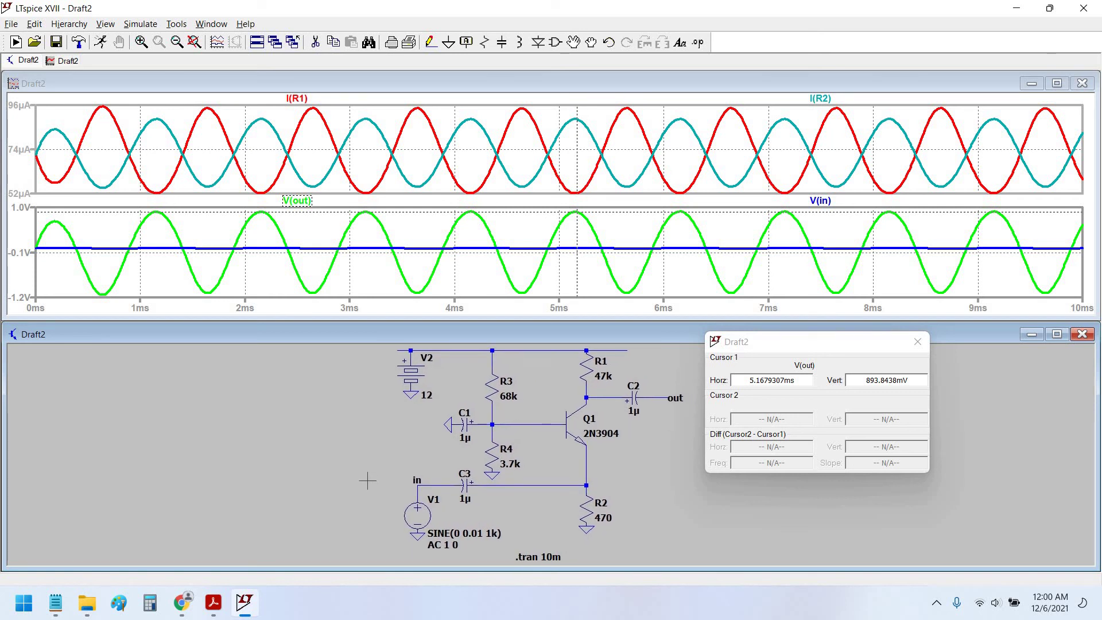